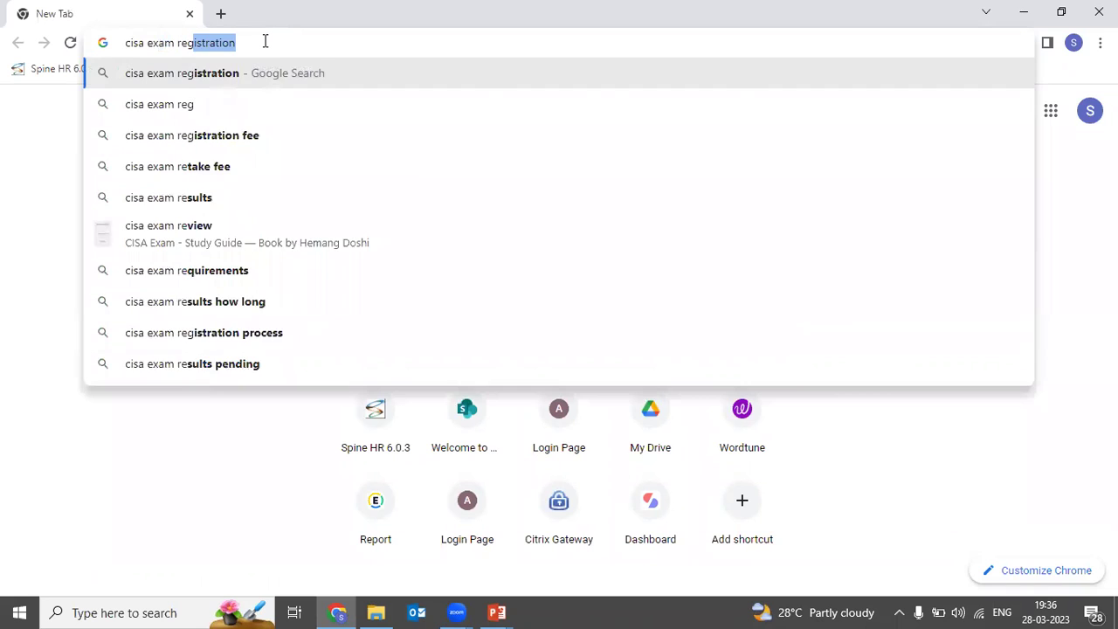
Step: Run the Google search for 'cisa exam registration'
{"action": "key", "text": "Return"}
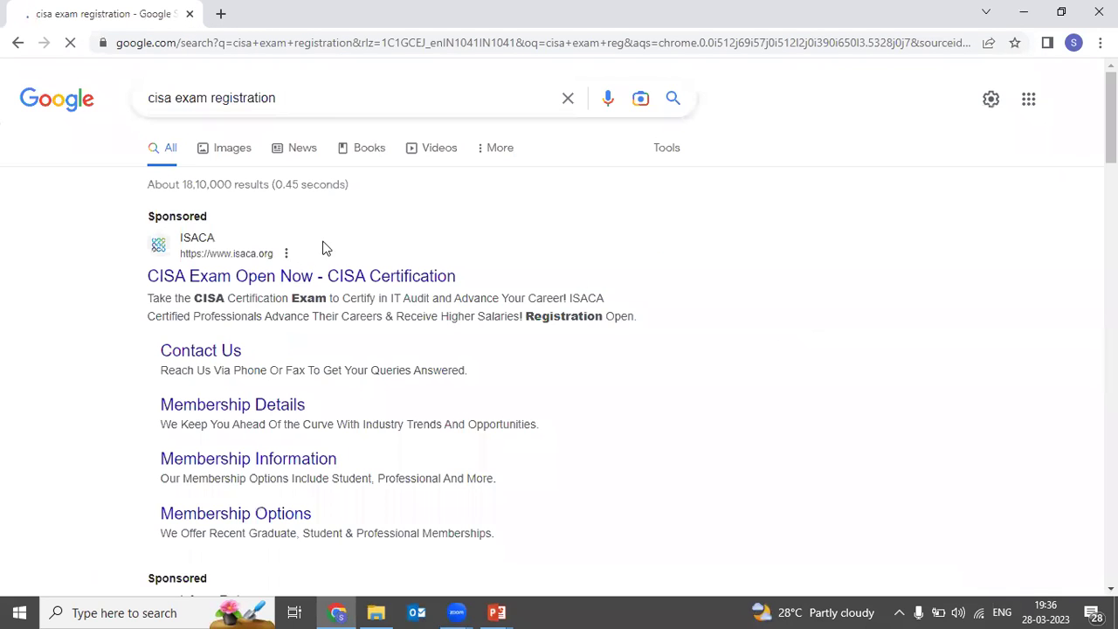
Step: Open the sponsored ISACA 'CISA Exam Open Now' result and scroll its CISA certification page
{"action": "scroll", "coordinate": [357, 201], "scroll_direction": "down", "scroll_amount": 1}
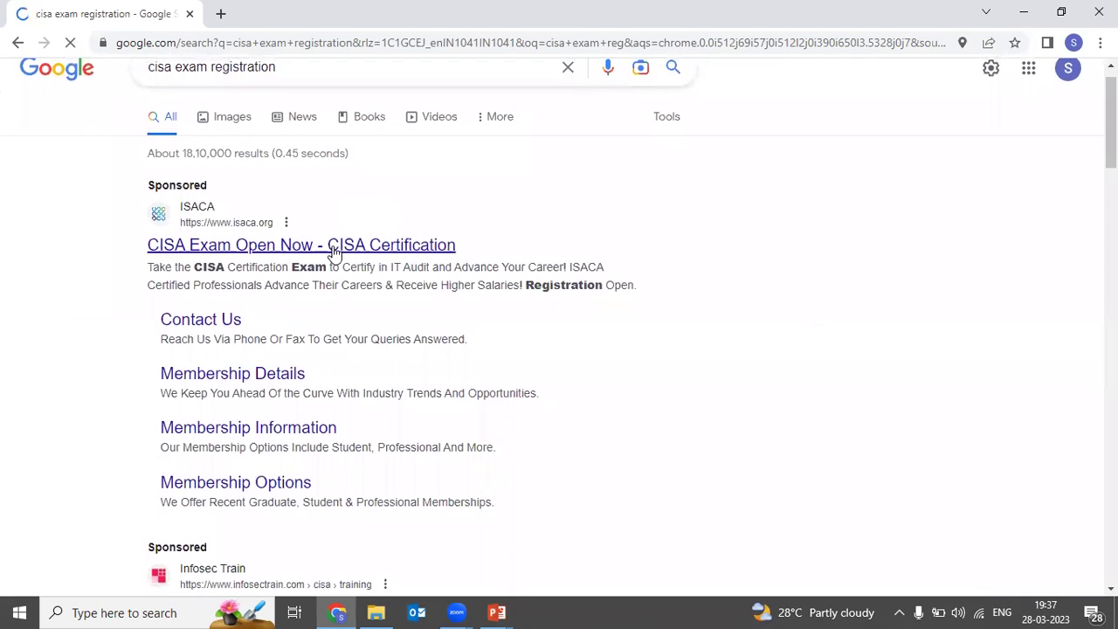
{"action": "left_click", "coordinate": [332, 251]}
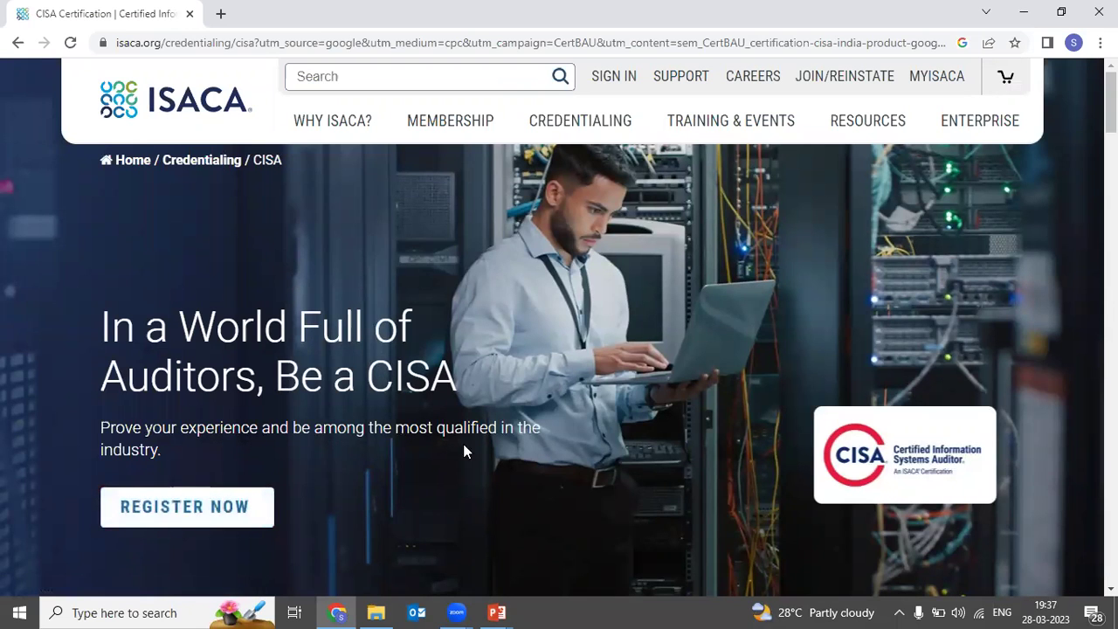
{"action": "scroll", "coordinate": [333, 453], "scroll_direction": "down", "scroll_amount": 2}
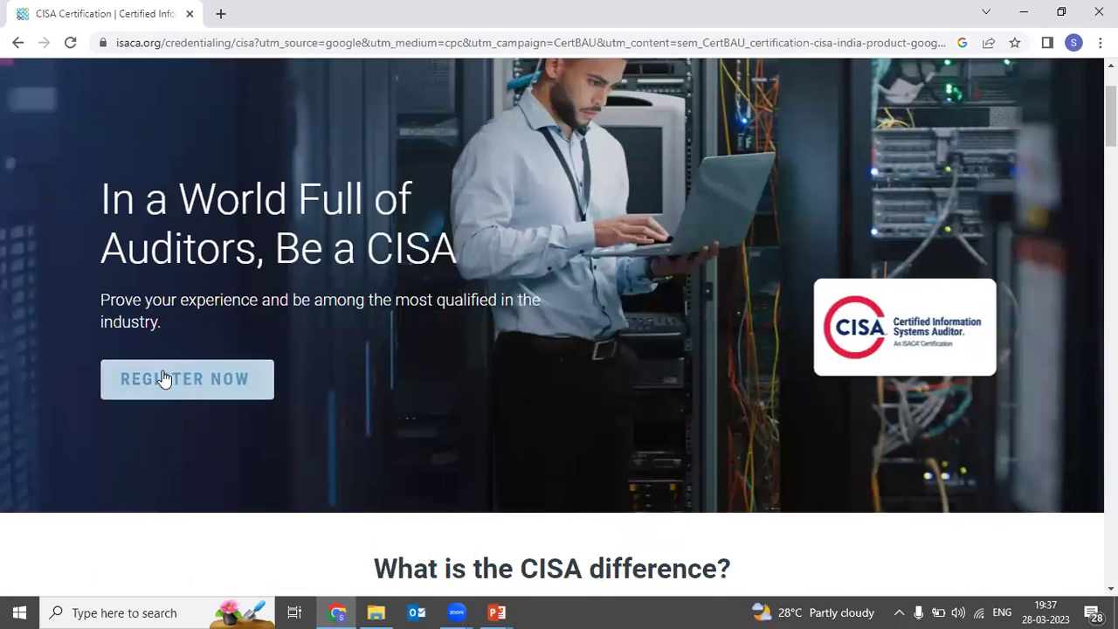
Step: Start CISA registration with Register Now and choose to create a new ISACA account
{"action": "left_click", "coordinate": [164, 378]}
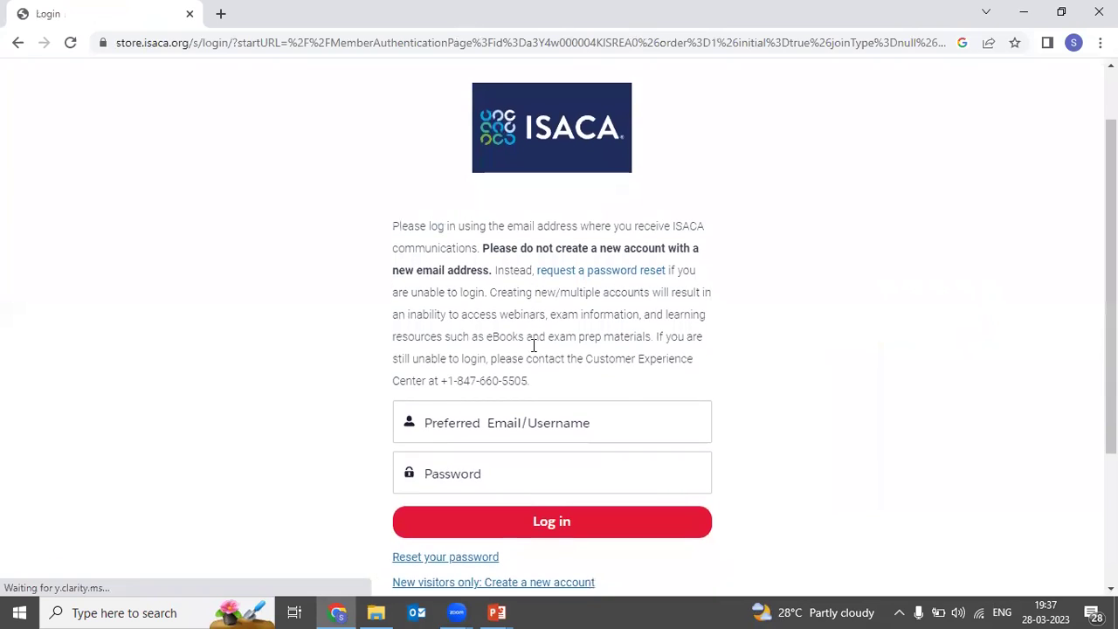
{"action": "scroll", "coordinate": [534, 346], "scroll_direction": "down", "scroll_amount": 2}
{"action": "scroll", "coordinate": [533, 351], "scroll_direction": "up", "scroll_amount": 1}
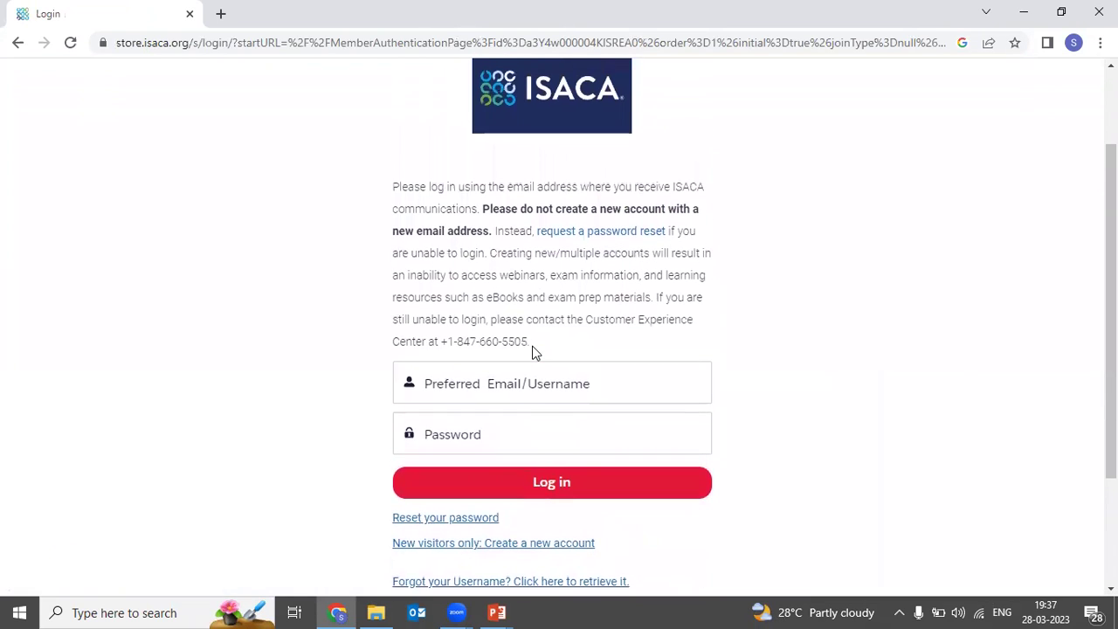
{"action": "scroll", "coordinate": [534, 349], "scroll_direction": "down", "scroll_amount": 1}
{"action": "scroll", "coordinate": [531, 352], "scroll_direction": "up", "scroll_amount": 1}
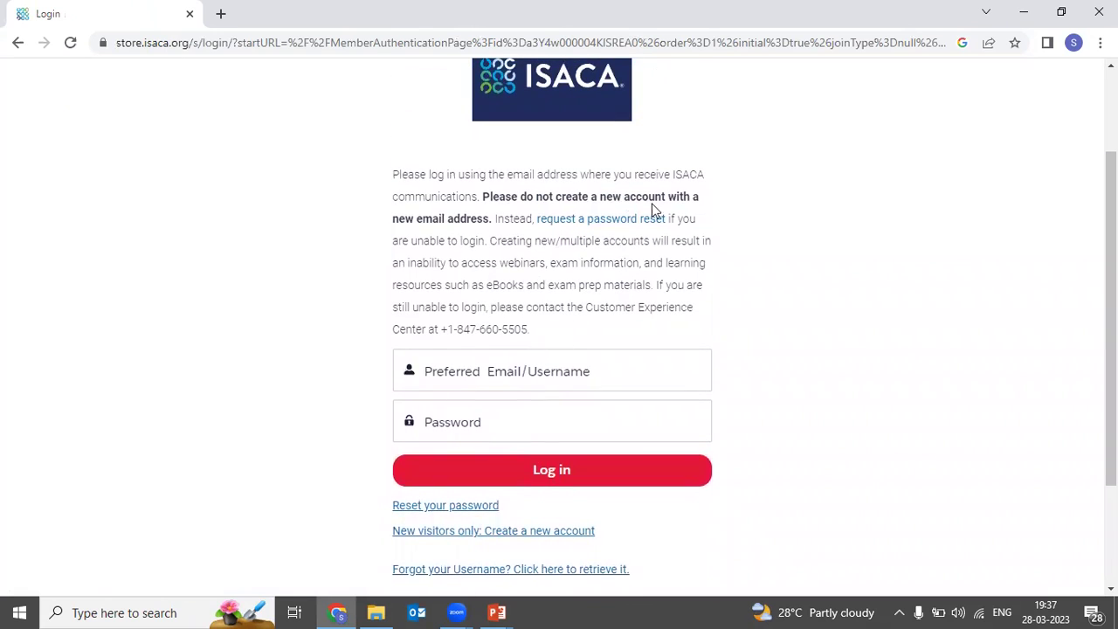
{"action": "scroll", "coordinate": [538, 376], "scroll_direction": "down", "scroll_amount": 1}
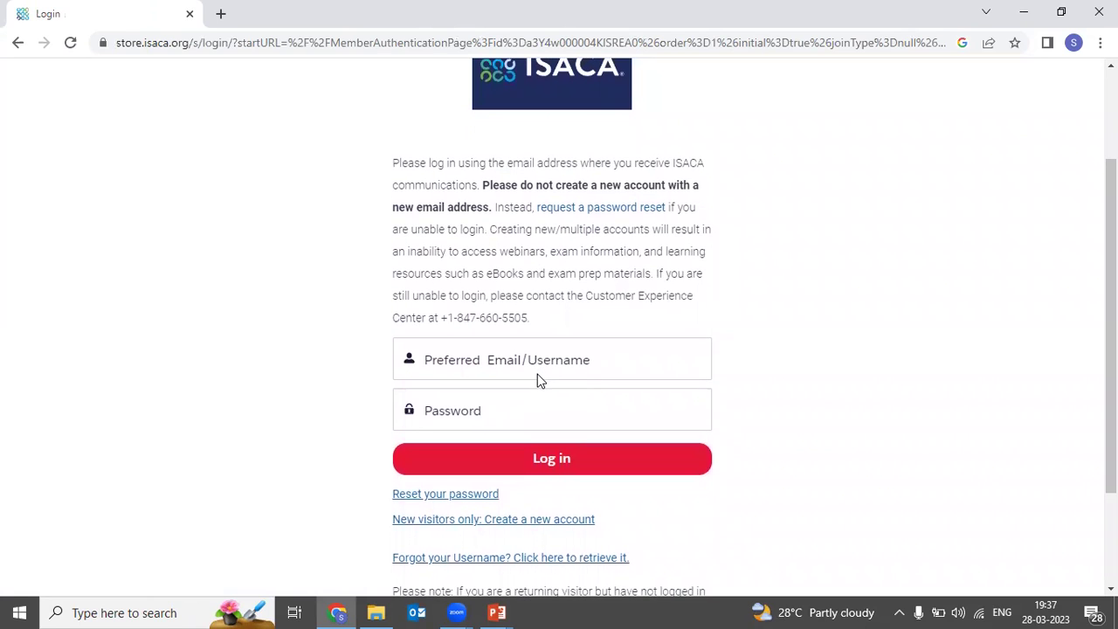
{"action": "scroll", "coordinate": [527, 417], "scroll_direction": "down", "scroll_amount": 1}
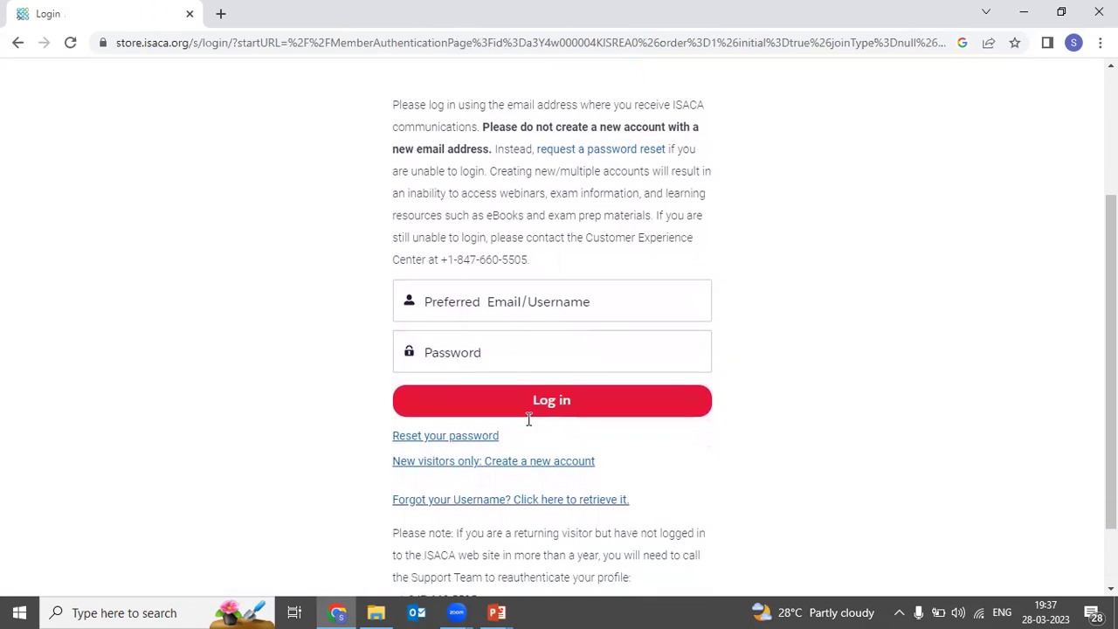
{"action": "scroll", "coordinate": [527, 422], "scroll_direction": "down", "scroll_amount": 1}
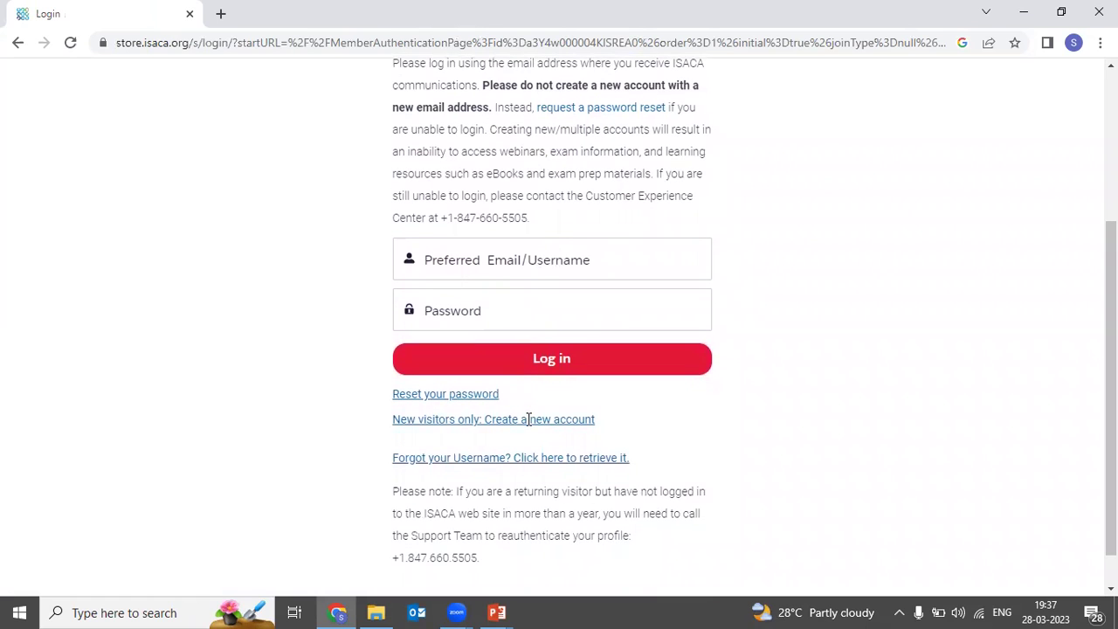
{"action": "scroll", "coordinate": [527, 419], "scroll_direction": "up", "scroll_amount": 2}
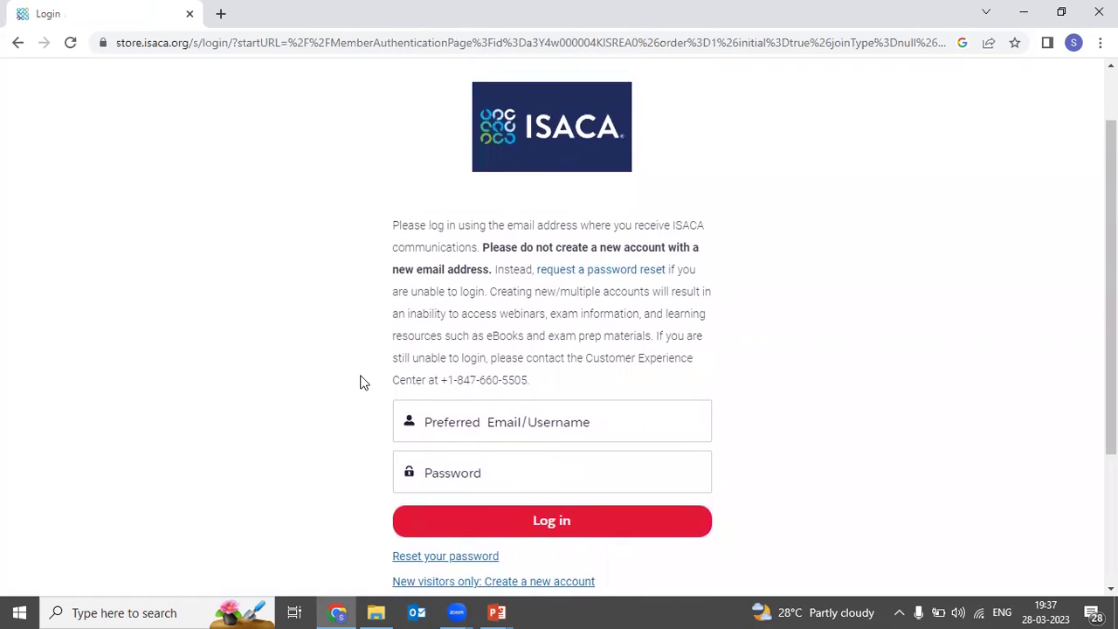
{"action": "scroll", "coordinate": [364, 382], "scroll_direction": "down", "scroll_amount": 2}
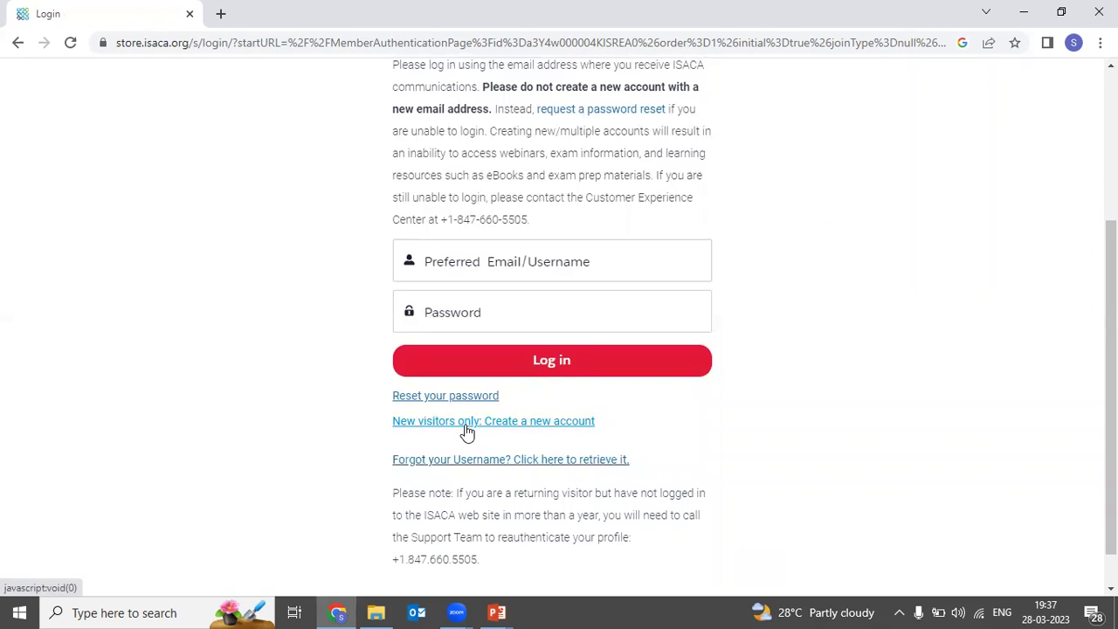
{"action": "left_click", "coordinate": [461, 427]}
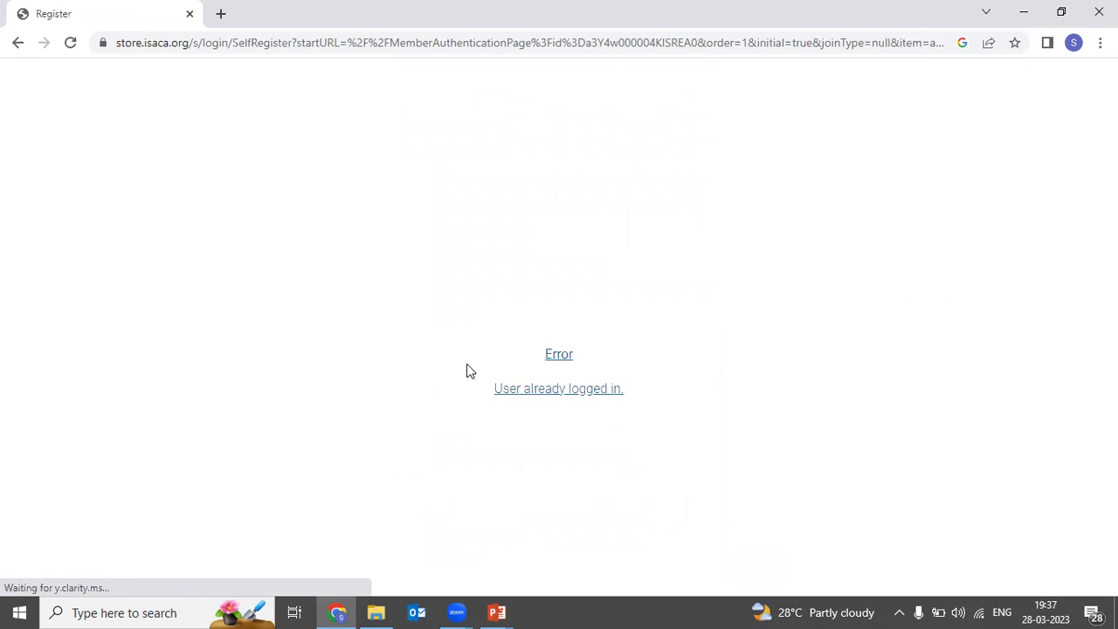
Step: Enter the new account's first name, last name and e-mail address
{"action": "scroll", "coordinate": [487, 393], "scroll_direction": "down", "scroll_amount": 1}
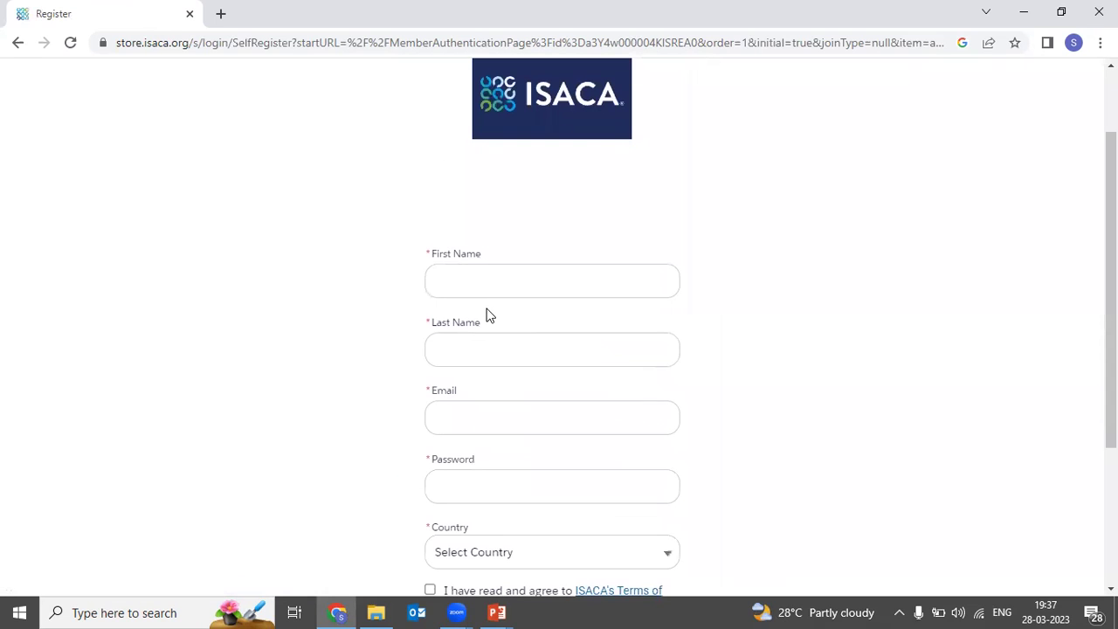
{"action": "left_click", "coordinate": [472, 274]}
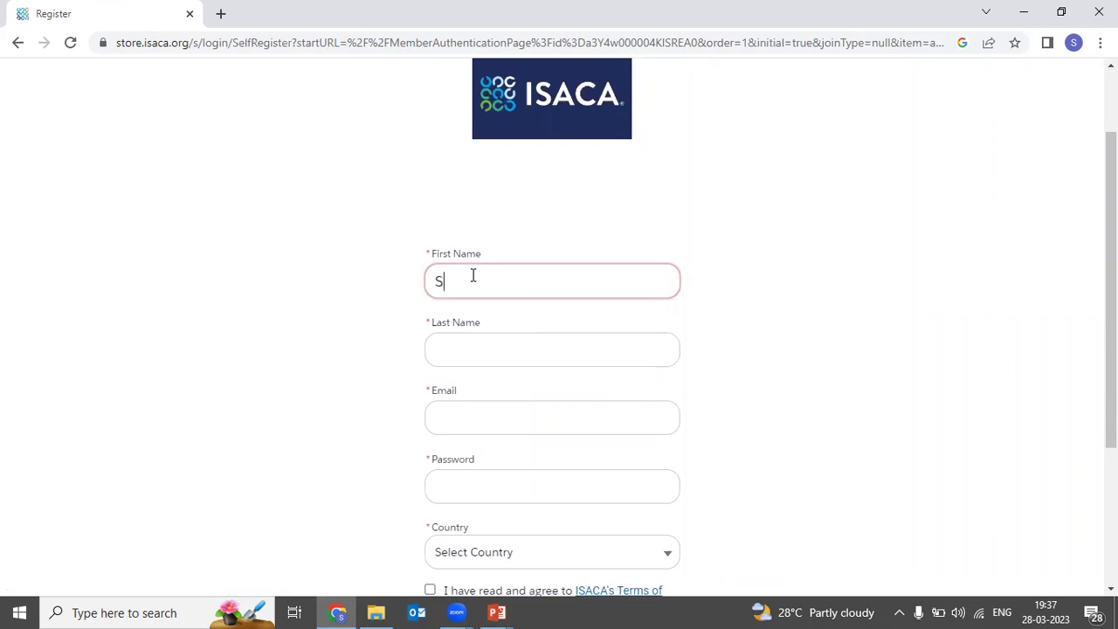
{"action": "left_click", "coordinate": [478, 340]}
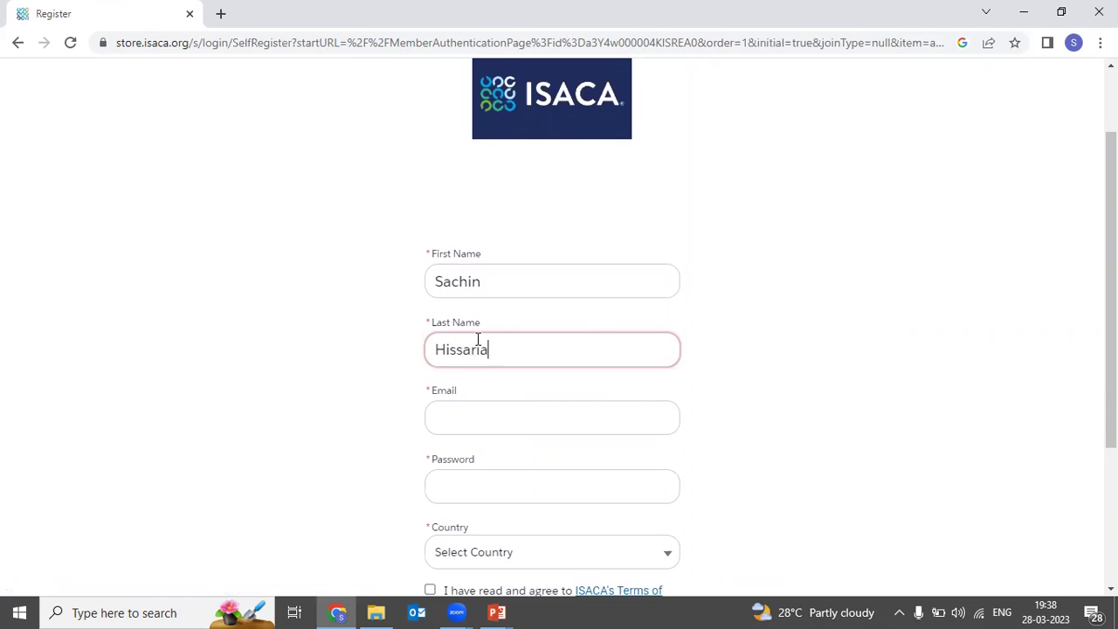
{"action": "scroll", "coordinate": [478, 340], "scroll_direction": "down", "scroll_amount": 2}
{"action": "left_click", "coordinate": [478, 347]}
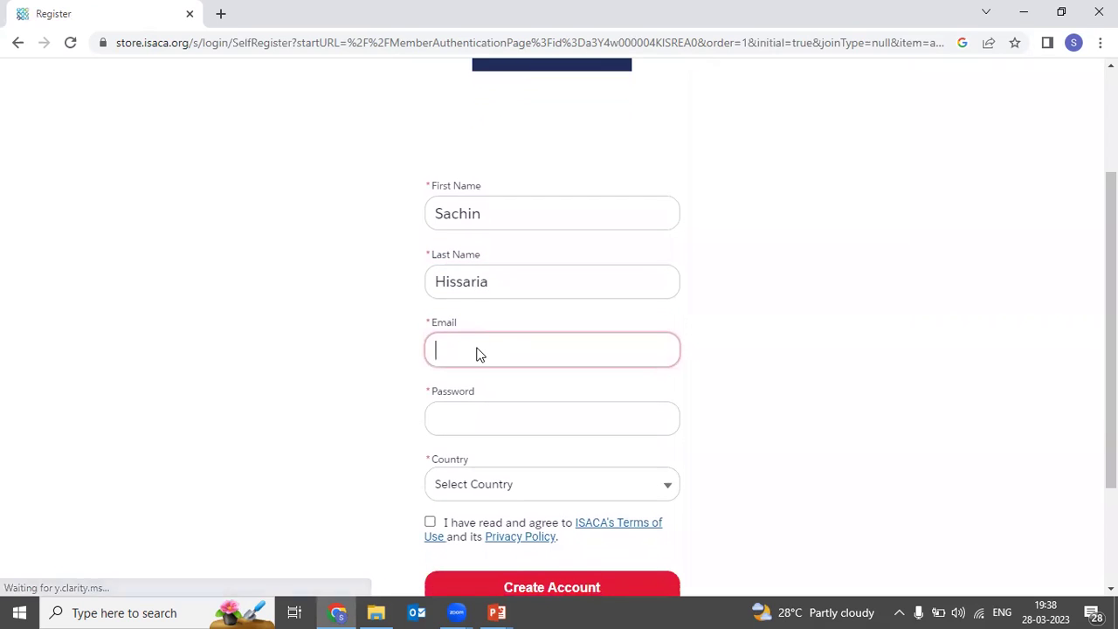
{"action": "scroll", "coordinate": [478, 347], "scroll_direction": "down", "scroll_amount": 1}
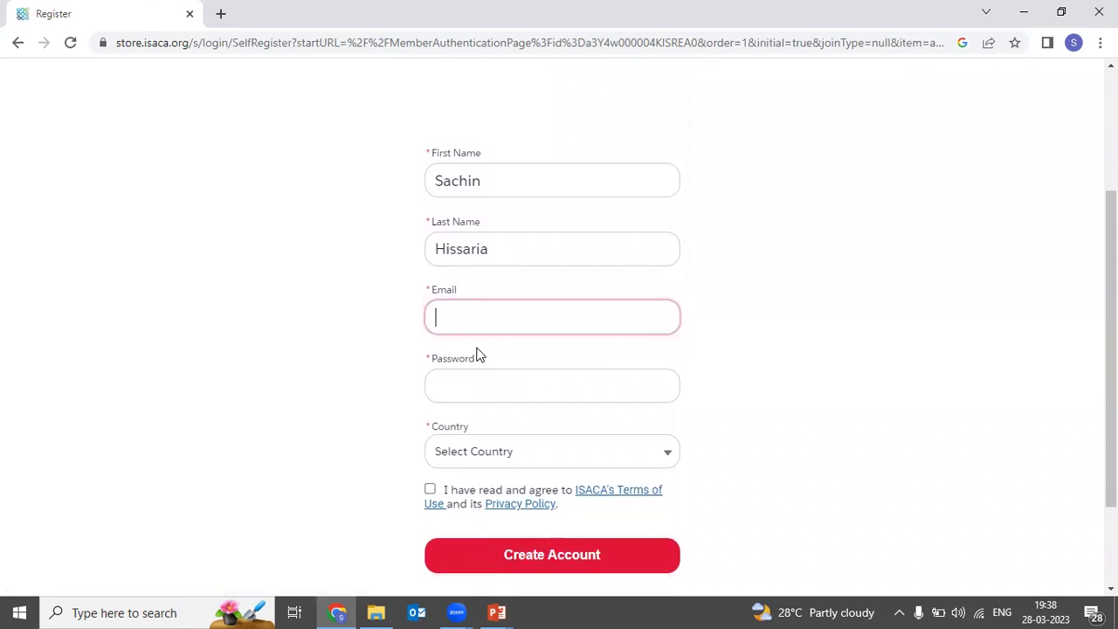
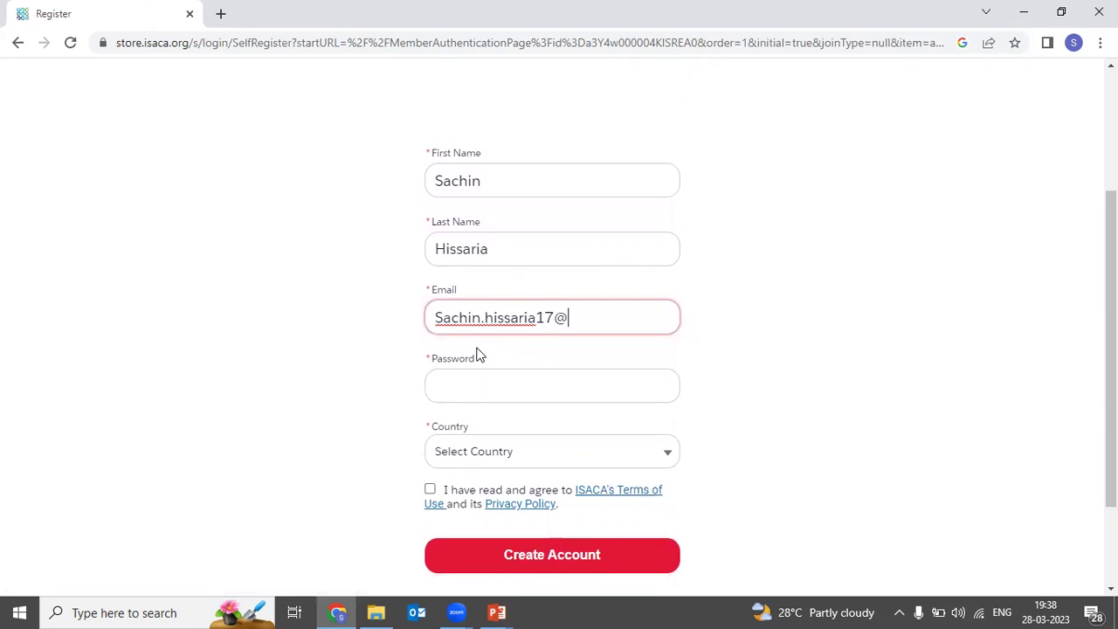
Step: Set the account password, choose India as country, accept the terms and create the account
{"action": "key", "text": "Tab"}
{"action": "type", "text": "******"}
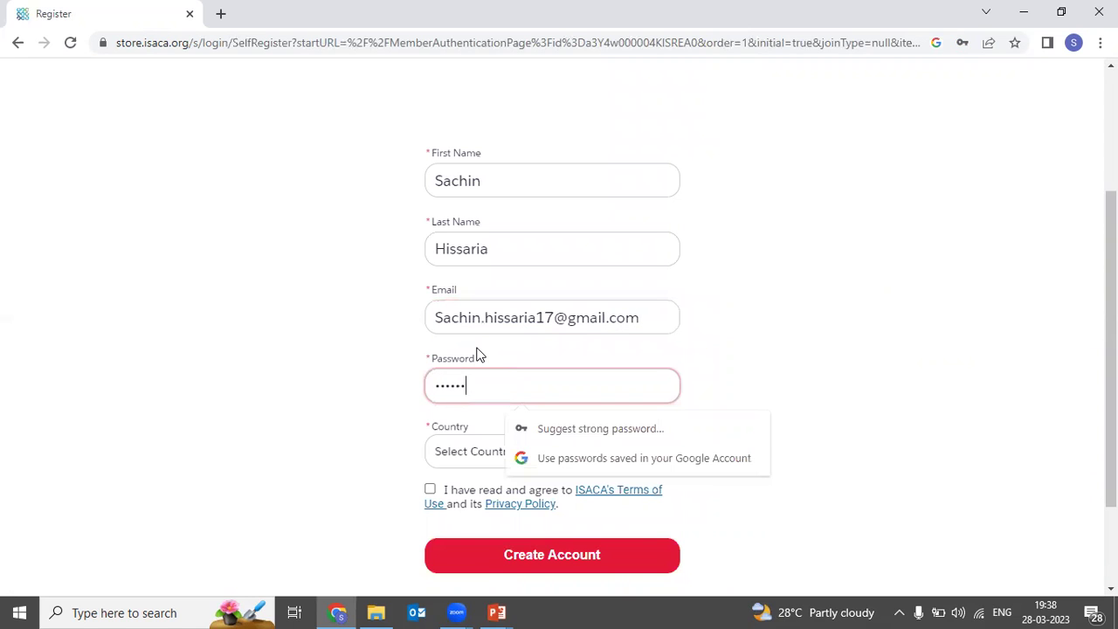
{"action": "type", "text": "******"}
{"action": "key", "text": "Tab"}
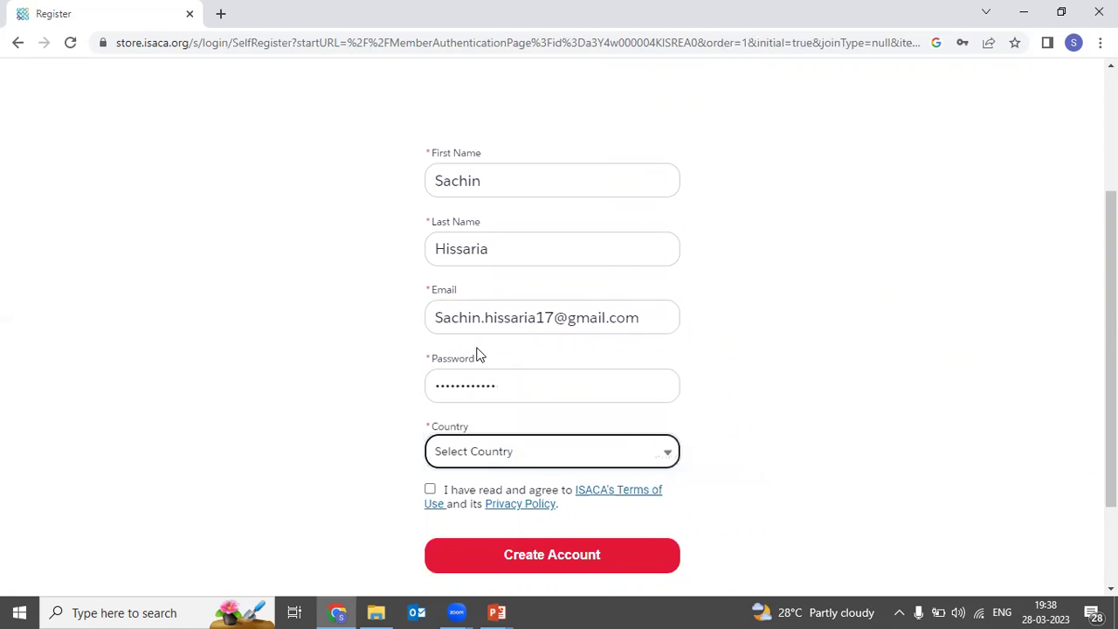
{"action": "key", "text": "i"}
{"action": "scroll", "coordinate": [477, 354], "scroll_direction": "down", "scroll_amount": 2}
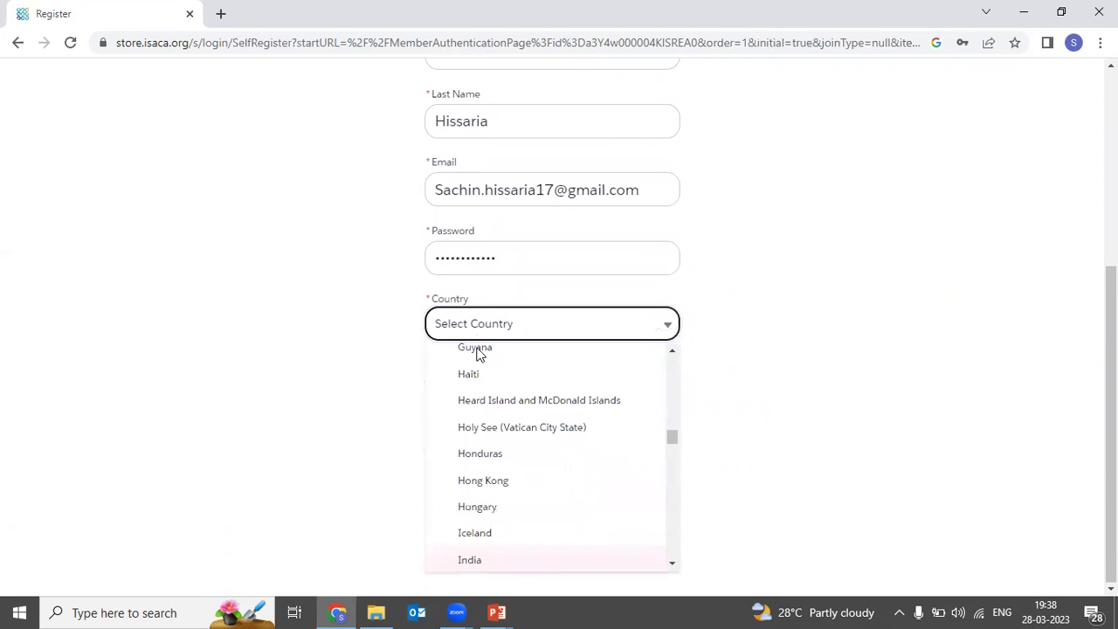
{"action": "left_click", "coordinate": [472, 560]}
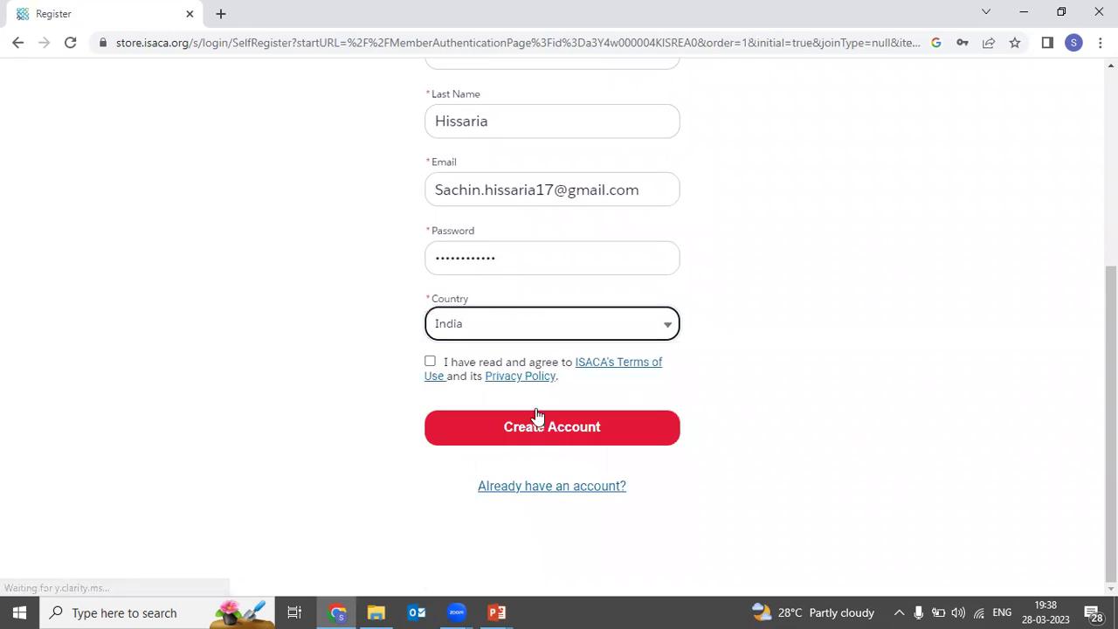
{"action": "left_click", "coordinate": [431, 362]}
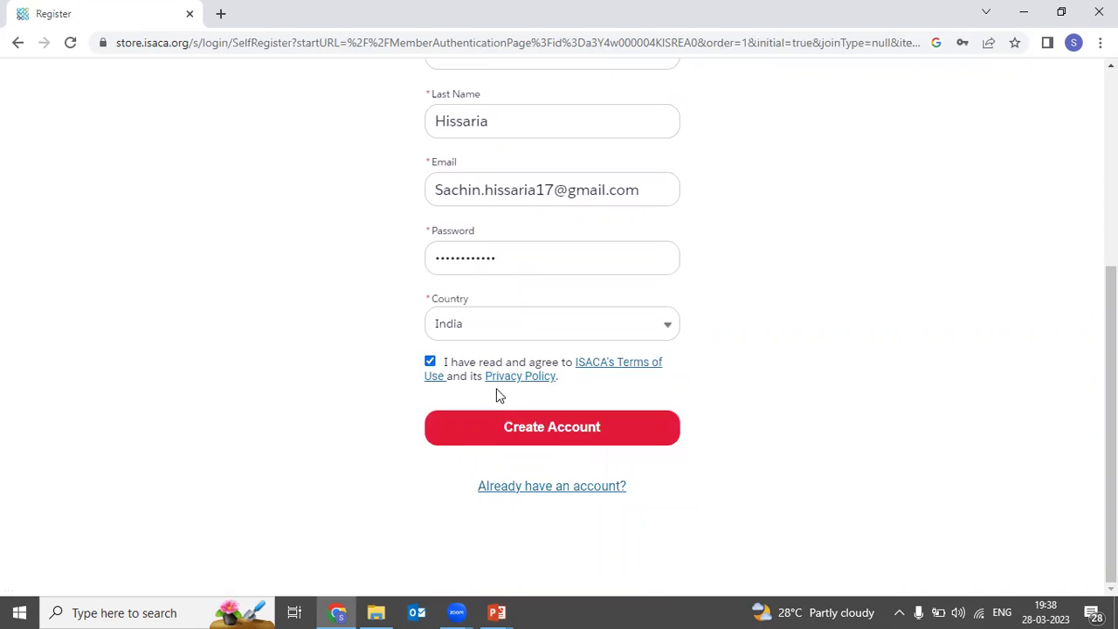
{"action": "left_click", "coordinate": [500, 426]}
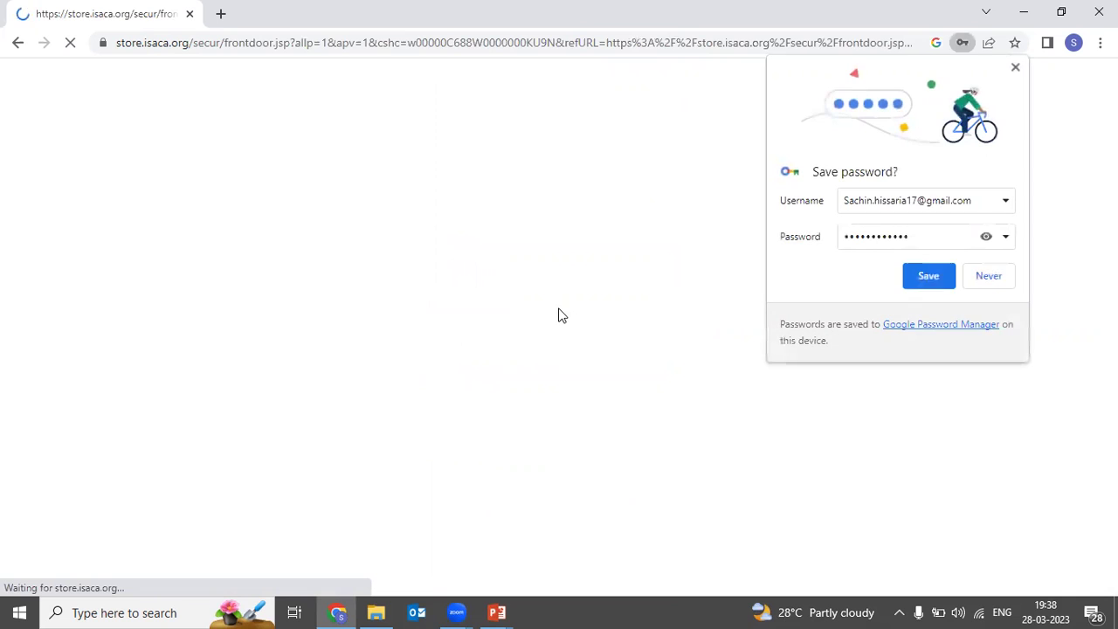
{"action": "left_click", "coordinate": [990, 278]}
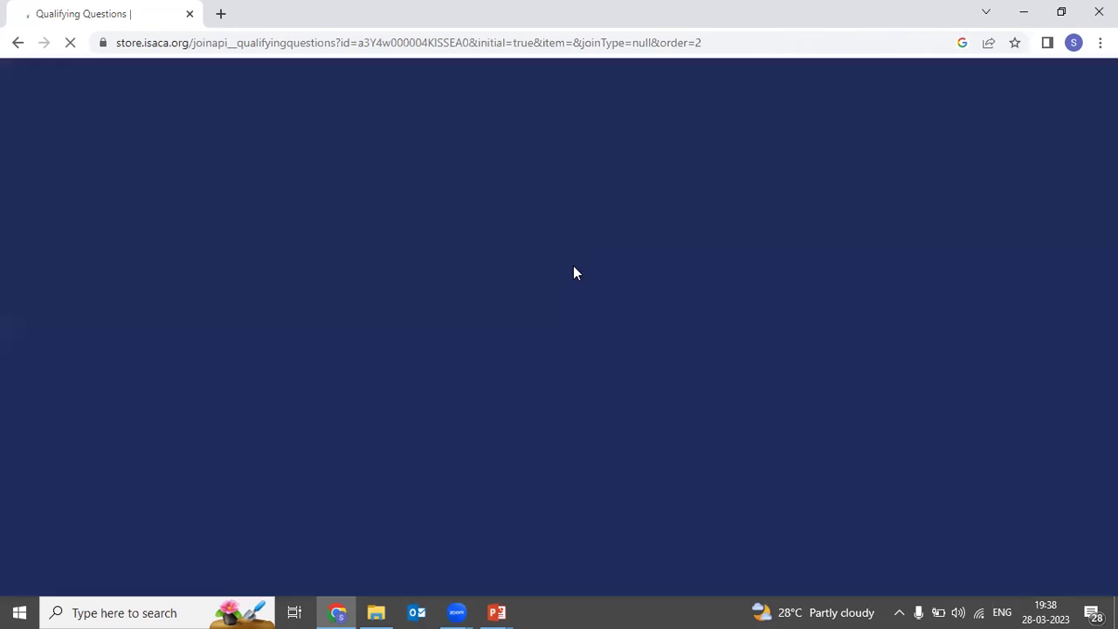
Step: Set the name prefix to Mr. on the Qualifying Questions form
{"action": "scroll", "coordinate": [588, 340], "scroll_direction": "down", "scroll_amount": 1}
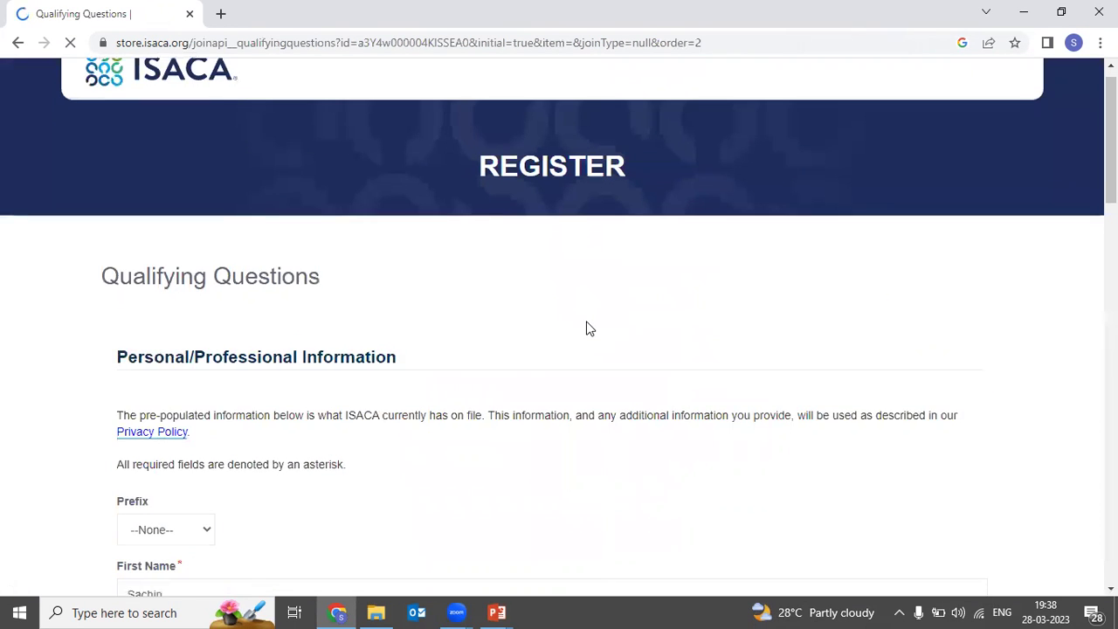
{"action": "scroll", "coordinate": [588, 328], "scroll_direction": "up", "scroll_amount": 1}
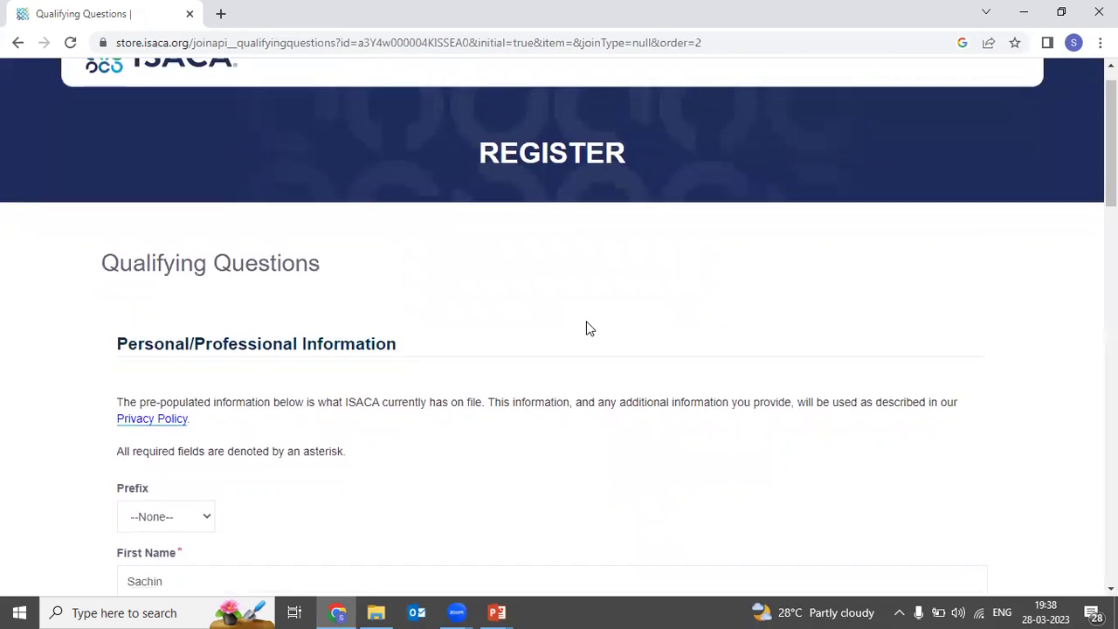
{"action": "scroll", "coordinate": [419, 301], "scroll_direction": "down", "scroll_amount": 2}
{"action": "scroll", "coordinate": [419, 308], "scroll_direction": "down", "scroll_amount": 3}
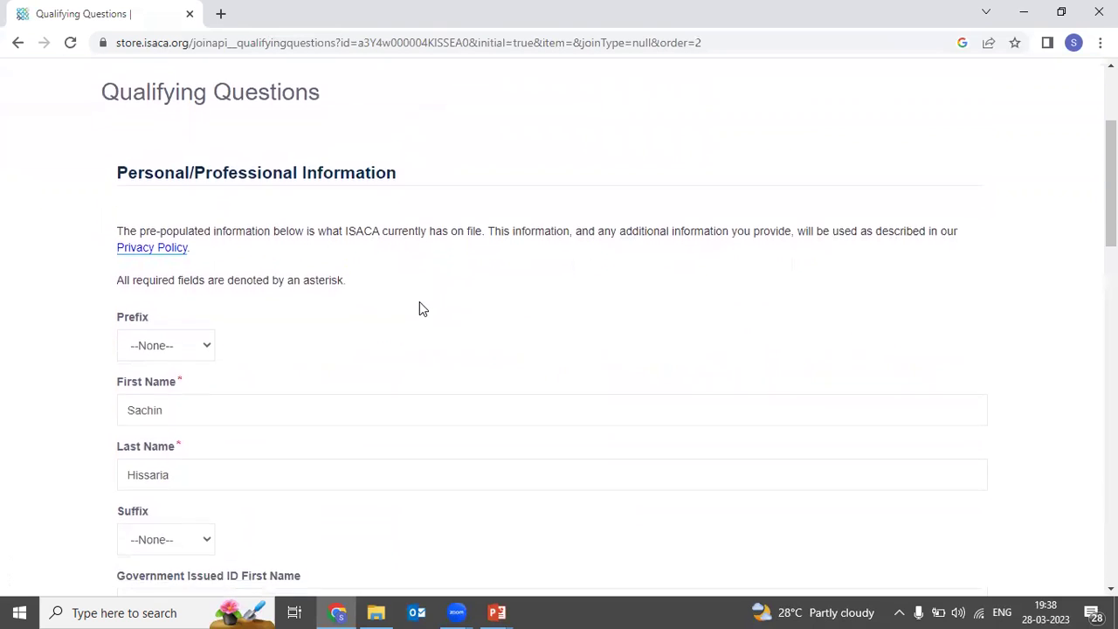
{"action": "scroll", "coordinate": [399, 315], "scroll_direction": "down", "scroll_amount": 1}
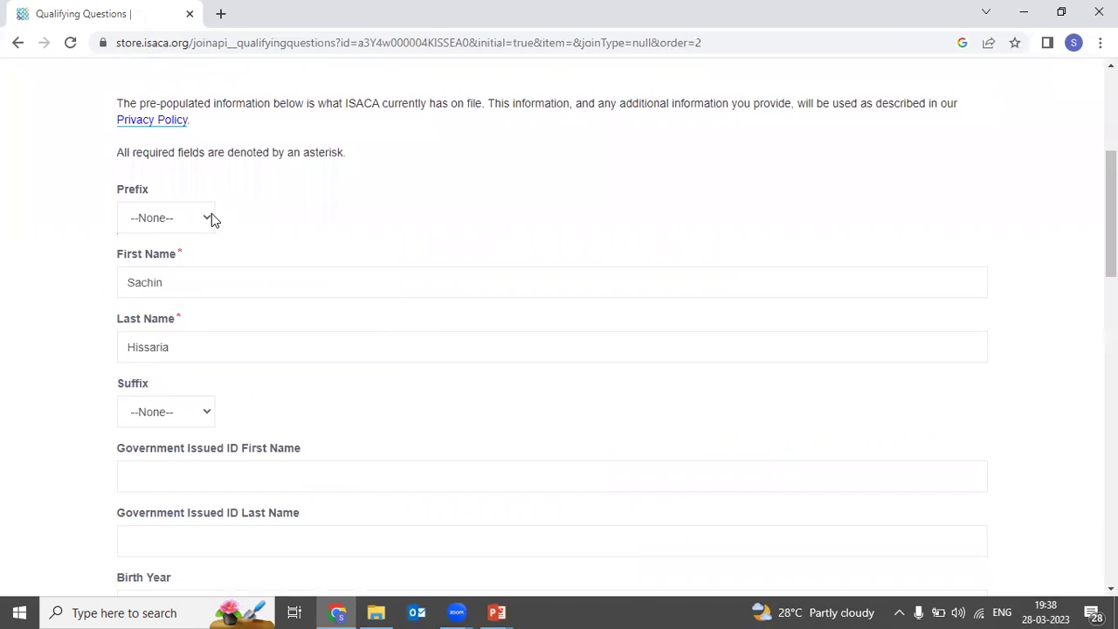
{"action": "left_click", "coordinate": [209, 218]}
{"action": "left_click", "coordinate": [185, 253]}
Step: Enter the candidate's government ID first and last name and birth year 1996
{"action": "scroll", "coordinate": [209, 222], "scroll_direction": "down", "scroll_amount": 1}
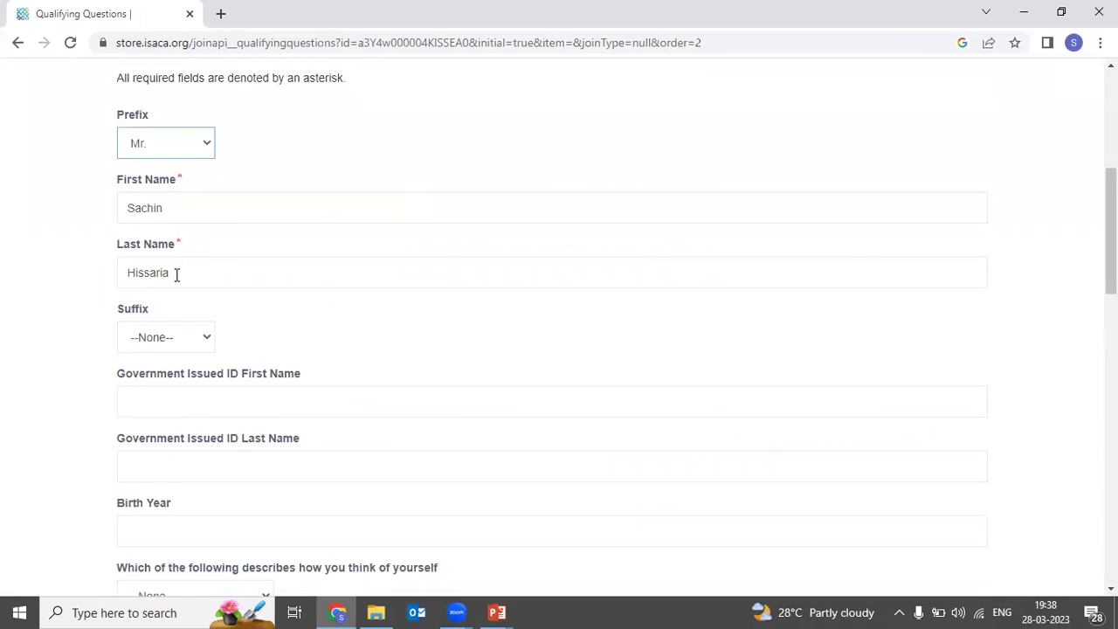
{"action": "scroll", "coordinate": [177, 285], "scroll_direction": "down", "scroll_amount": 1}
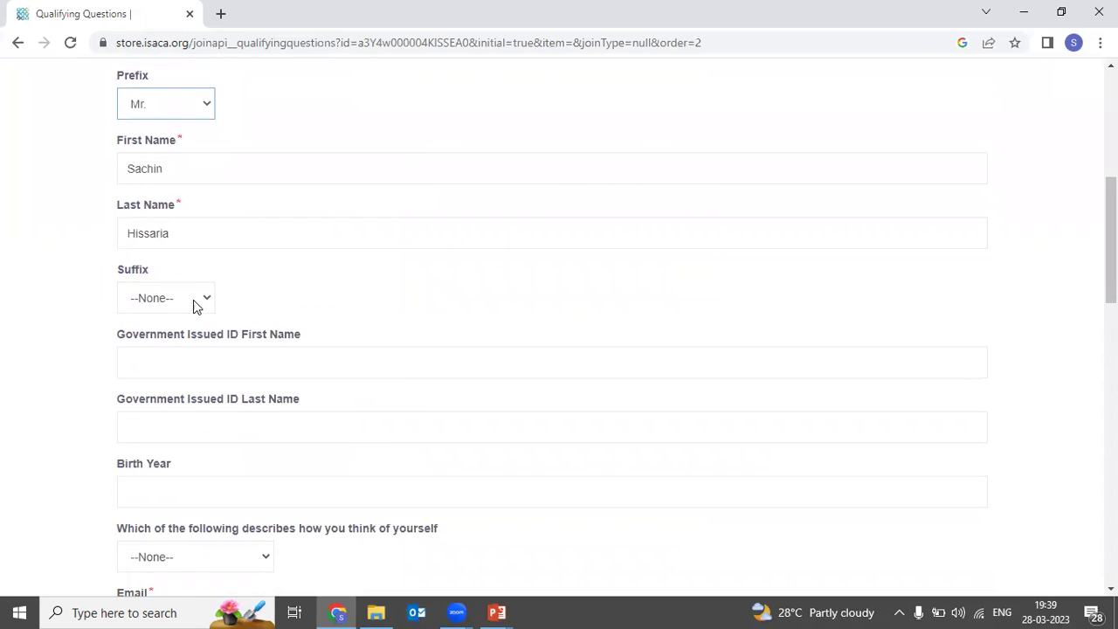
{"action": "scroll", "coordinate": [201, 302], "scroll_direction": "down", "scroll_amount": 1}
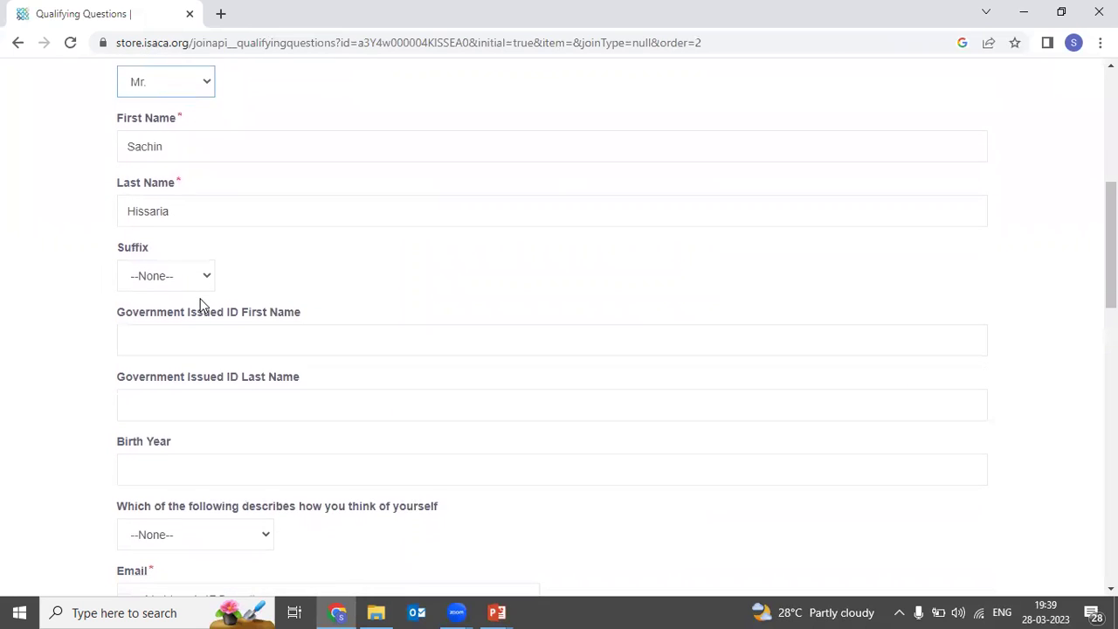
{"action": "left_click", "coordinate": [201, 301]}
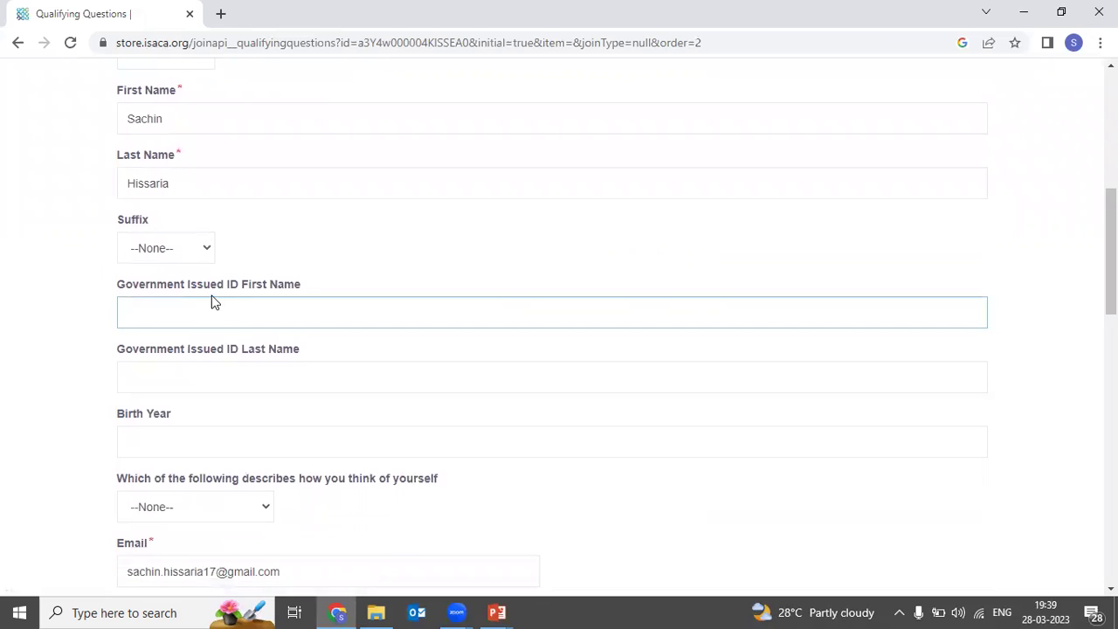
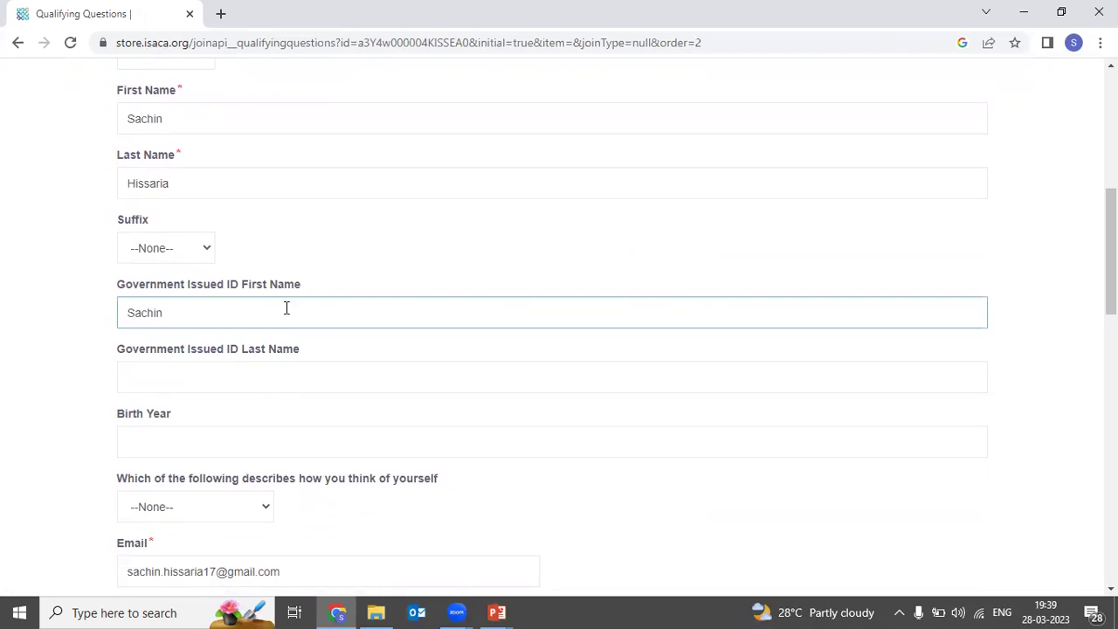
{"action": "key", "text": "ctrl+shift+Left"}
{"action": "key", "text": "Tab"}
{"action": "key", "text": "Tab"}
{"action": "type", "text": "1996"}
Step: Choose Male for self-description and set the Organization to ABC Company
{"action": "scroll", "coordinate": [286, 307], "scroll_direction": "down", "scroll_amount": 2}
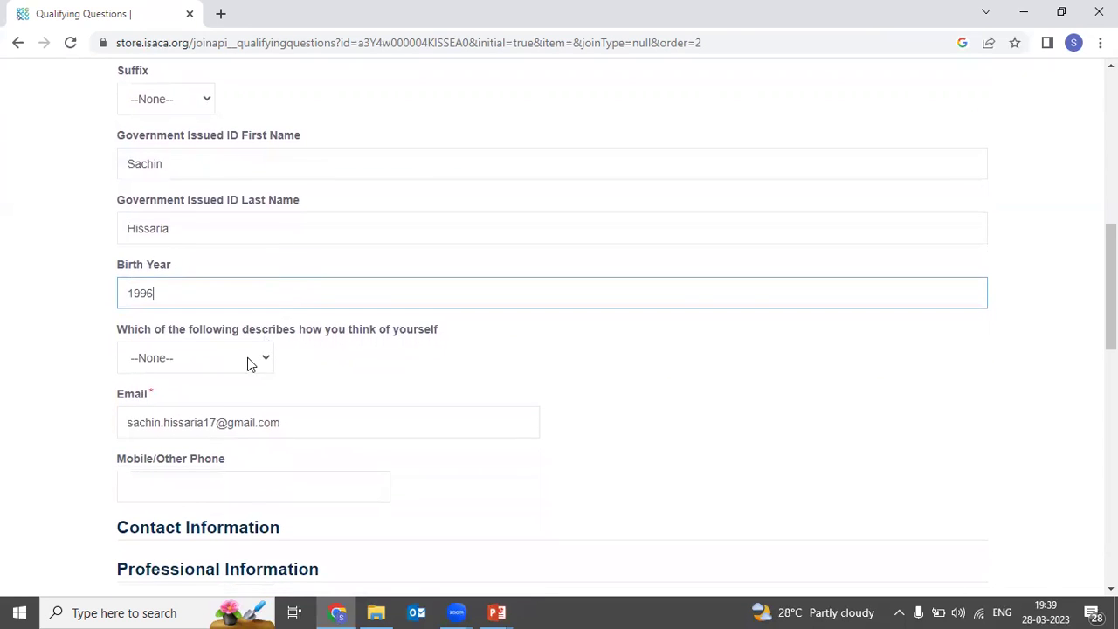
{"action": "left_click", "coordinate": [251, 359]}
{"action": "scroll", "coordinate": [245, 367], "scroll_direction": "down", "scroll_amount": 1}
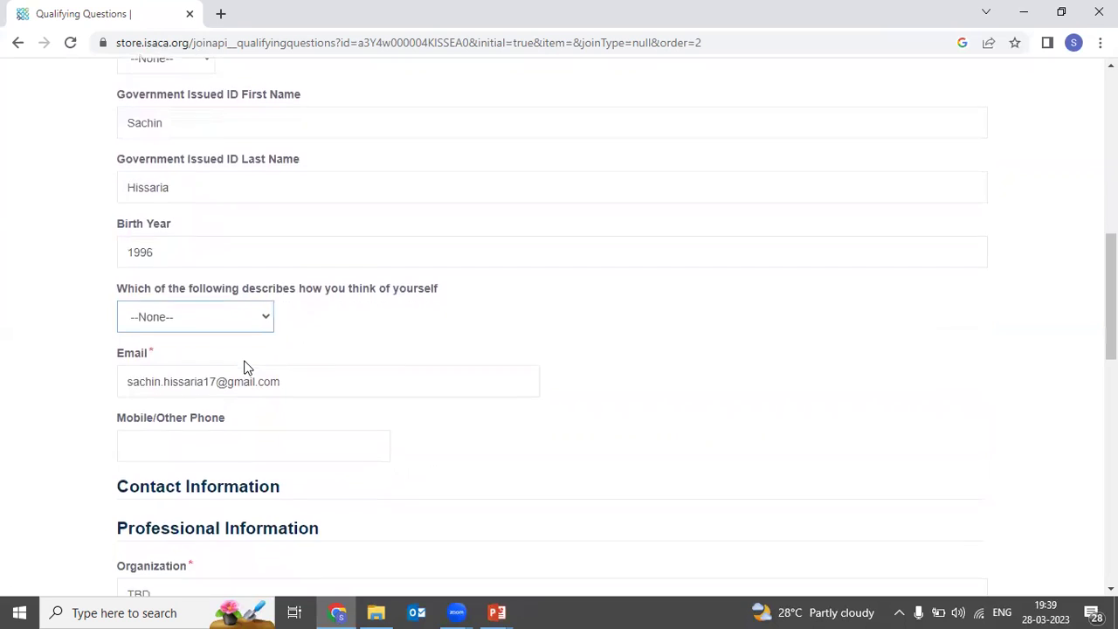
{"action": "scroll", "coordinate": [245, 367], "scroll_direction": "down", "scroll_amount": 2}
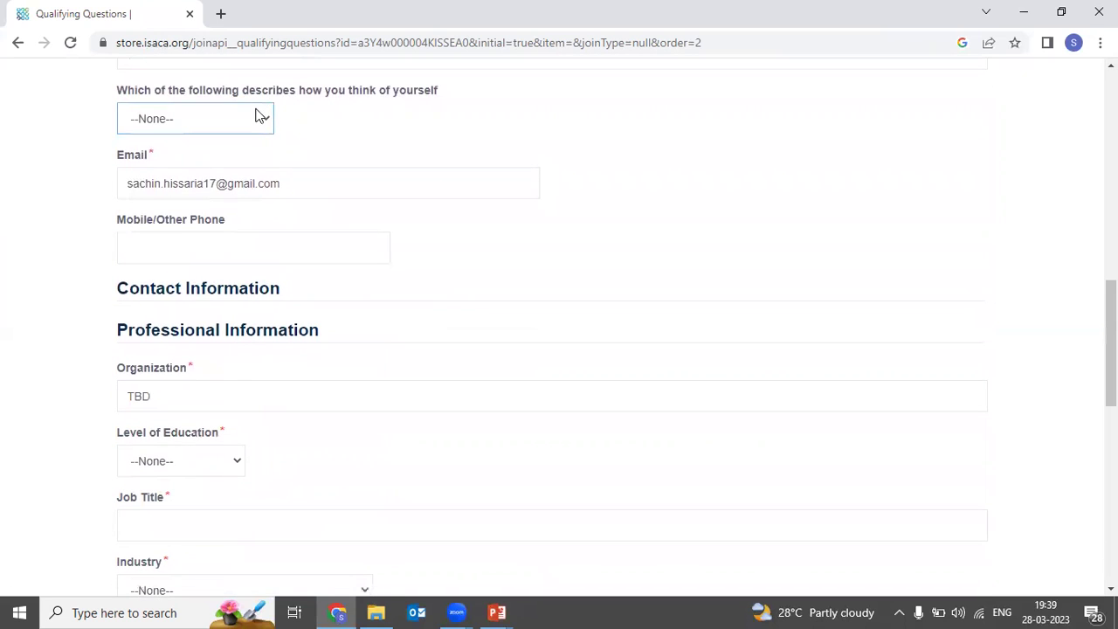
{"action": "left_click", "coordinate": [260, 116]}
{"action": "left_click", "coordinate": [238, 161]}
{"action": "left_click", "coordinate": [228, 241]}
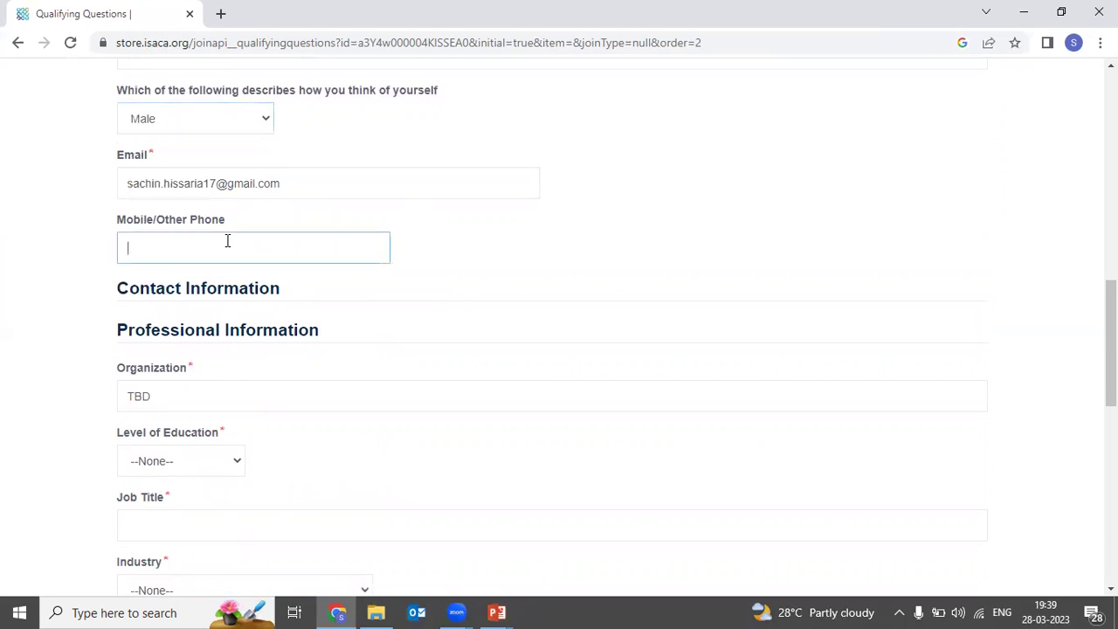
{"action": "scroll", "coordinate": [227, 241], "scroll_direction": "down", "scroll_amount": 1}
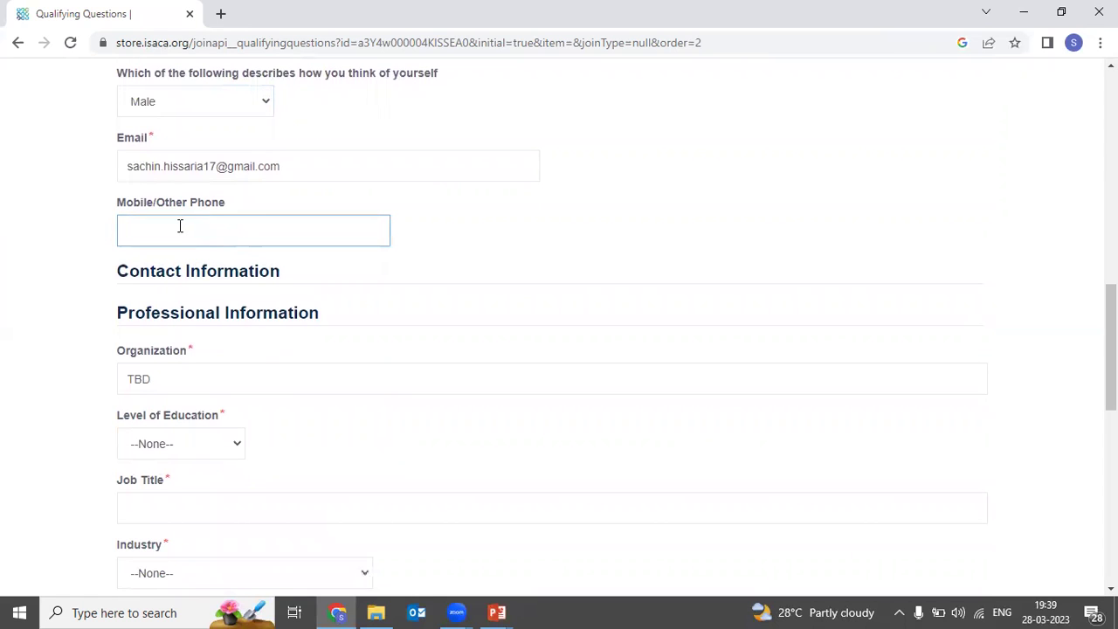
{"action": "scroll", "coordinate": [179, 231], "scroll_direction": "down", "scroll_amount": 2}
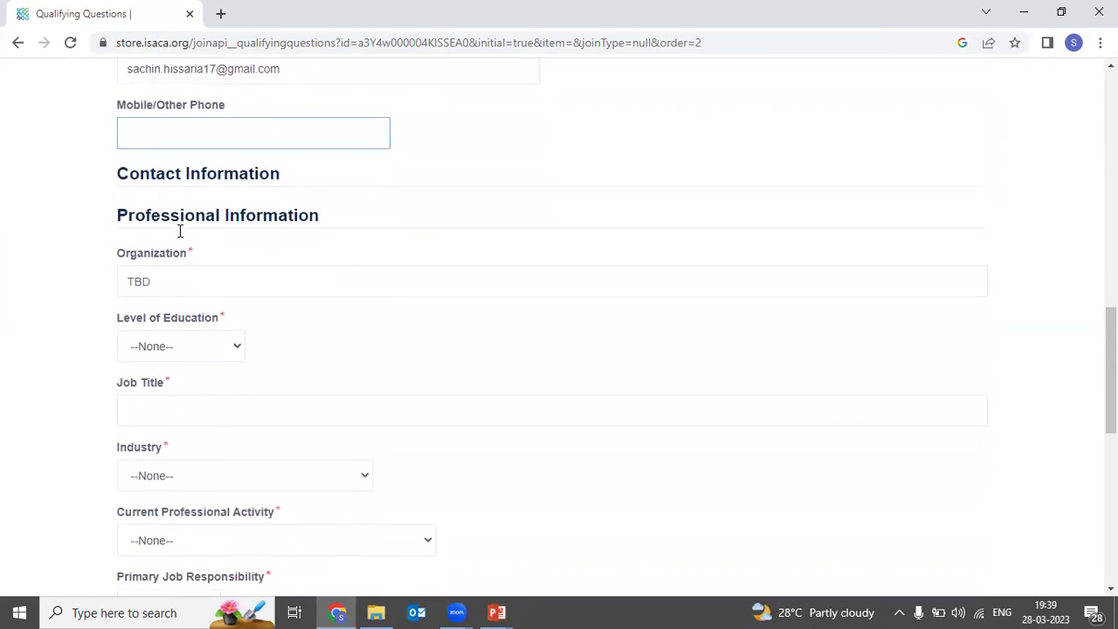
{"action": "left_click", "coordinate": [181, 269]}
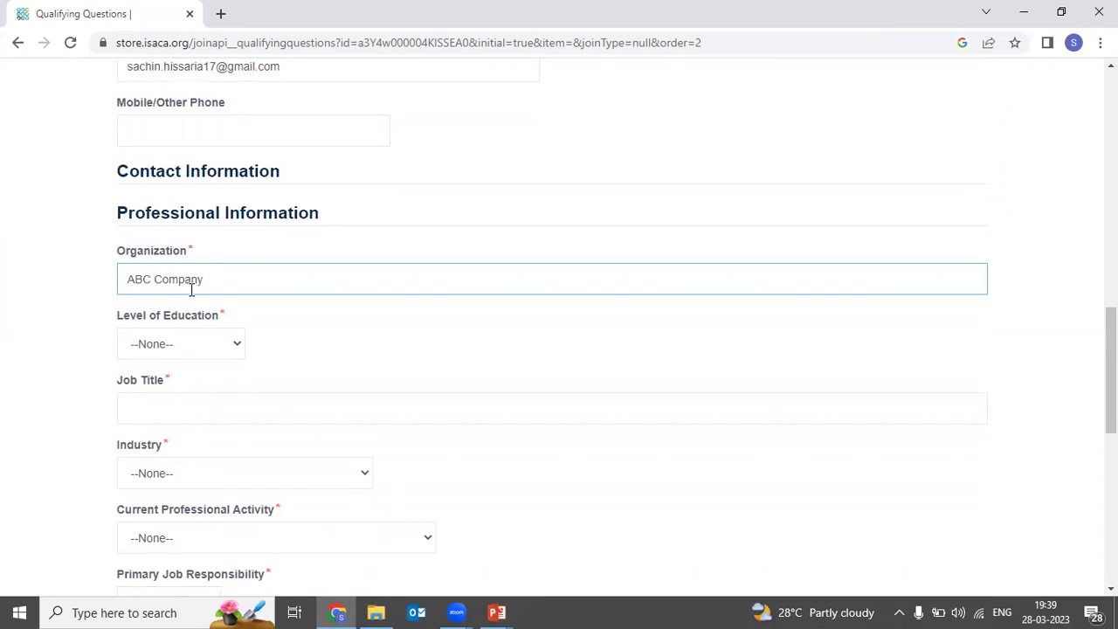
Step: Set education to MS/MBA/Masters, job title to Manager and industry to Financial/Banking
{"action": "scroll", "coordinate": [221, 285], "scroll_direction": "down", "scroll_amount": 1}
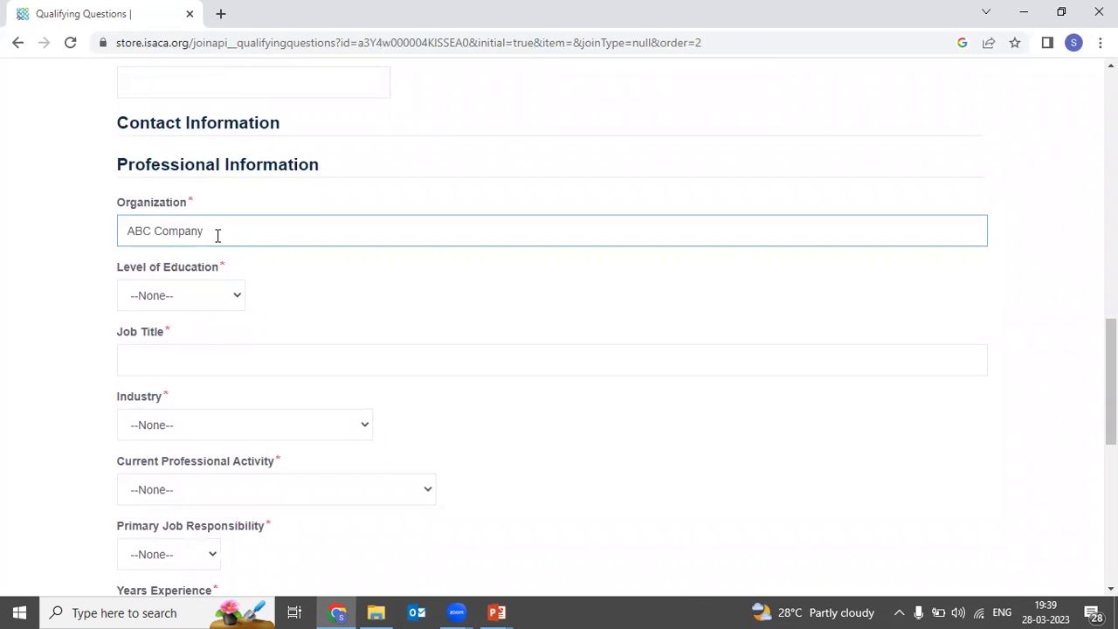
{"action": "scroll", "coordinate": [217, 235], "scroll_direction": "down", "scroll_amount": 1}
{"action": "left_click", "coordinate": [237, 274]}
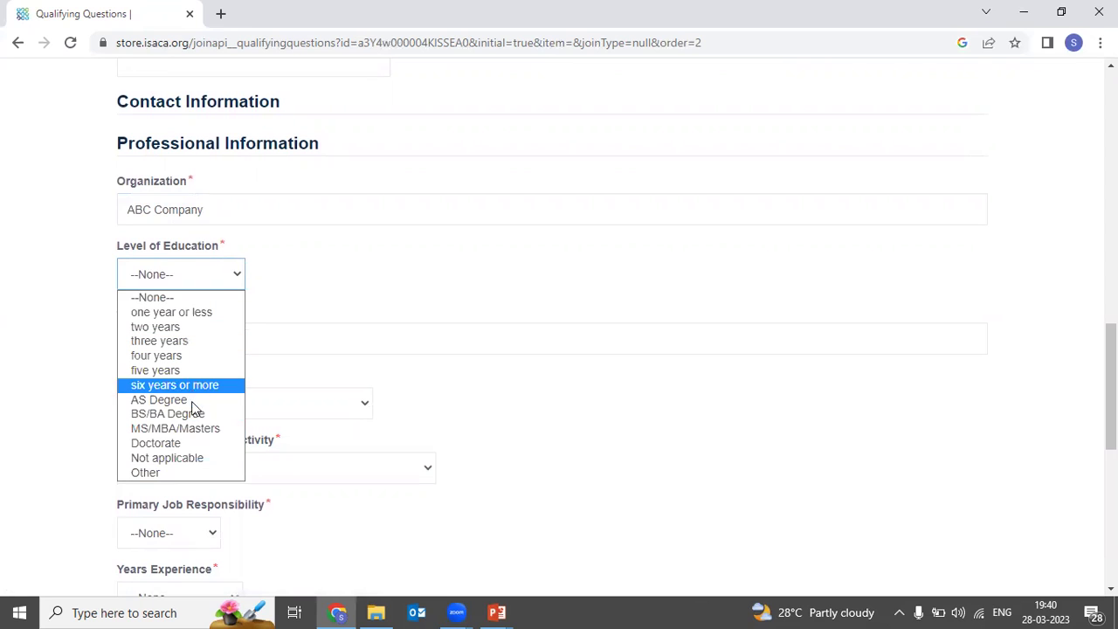
{"action": "left_click", "coordinate": [193, 428]}
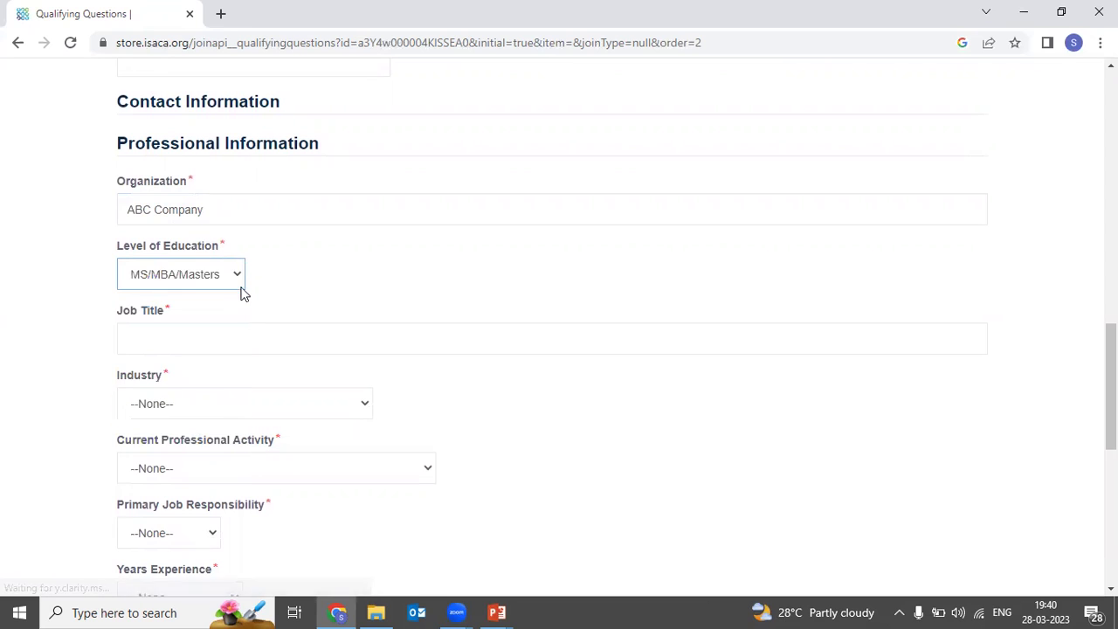
{"action": "left_click", "coordinate": [223, 342]}
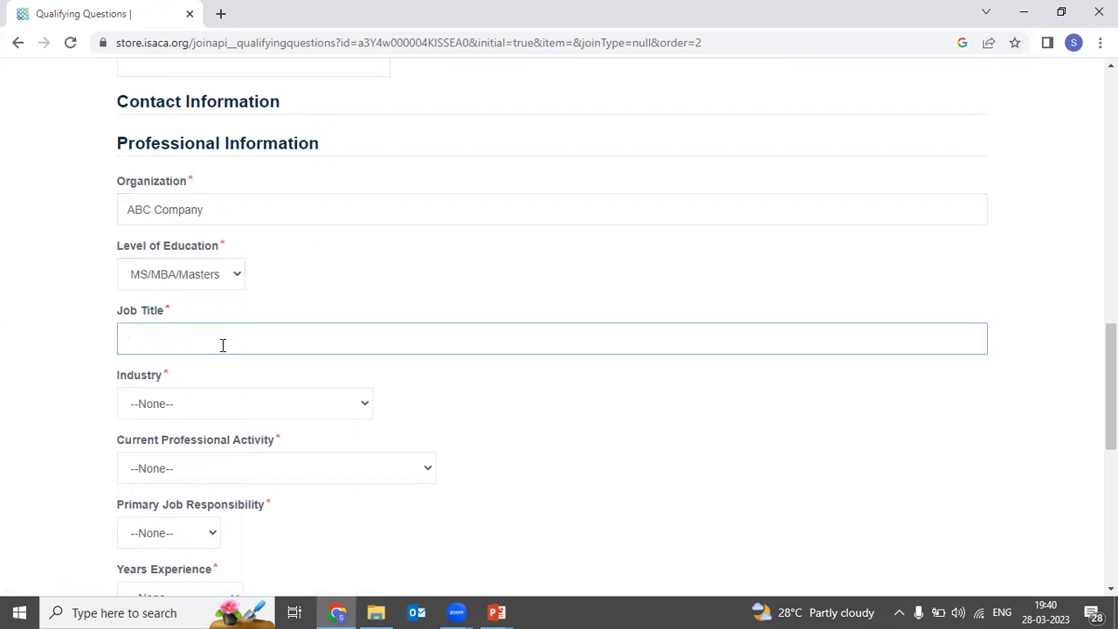
{"action": "type", "text": "Manager"}
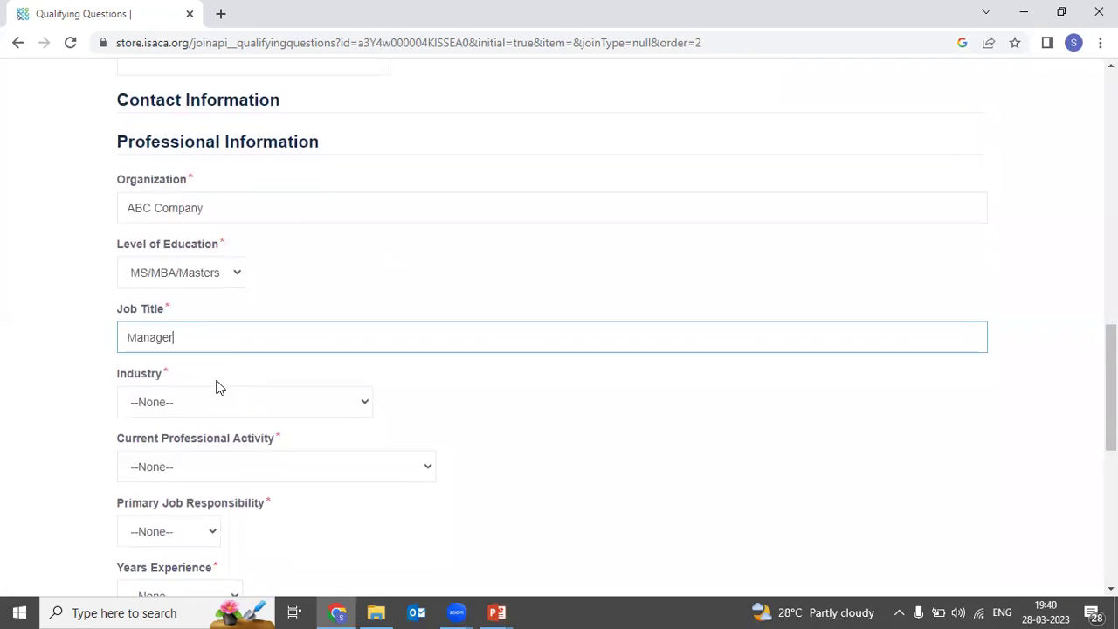
{"action": "scroll", "coordinate": [218, 387], "scroll_direction": "down", "scroll_amount": 1}
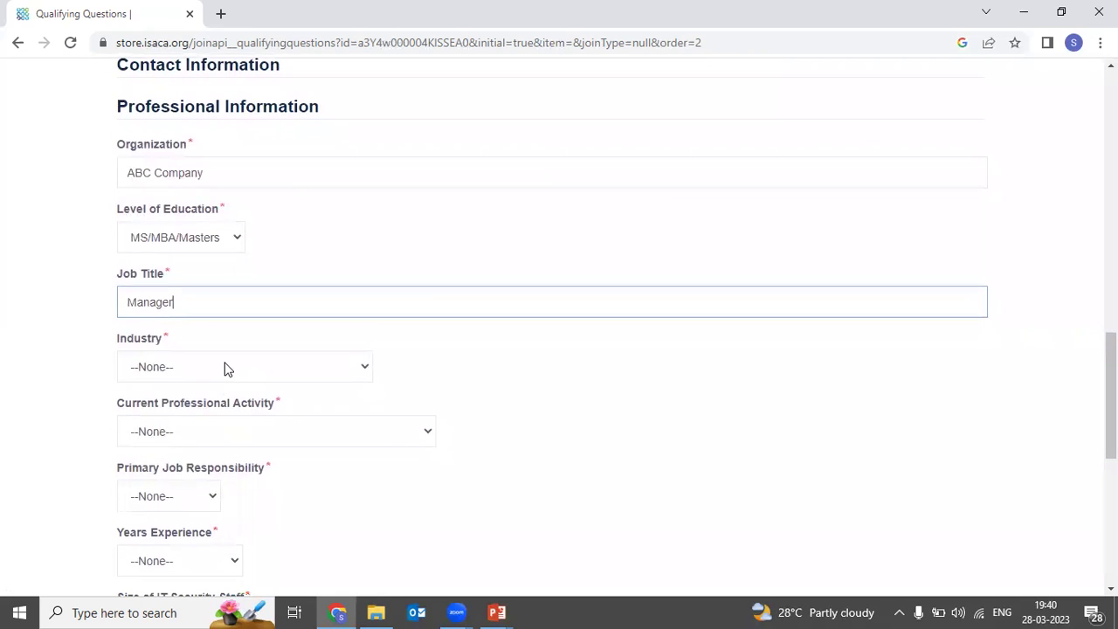
{"action": "left_click", "coordinate": [225, 368]}
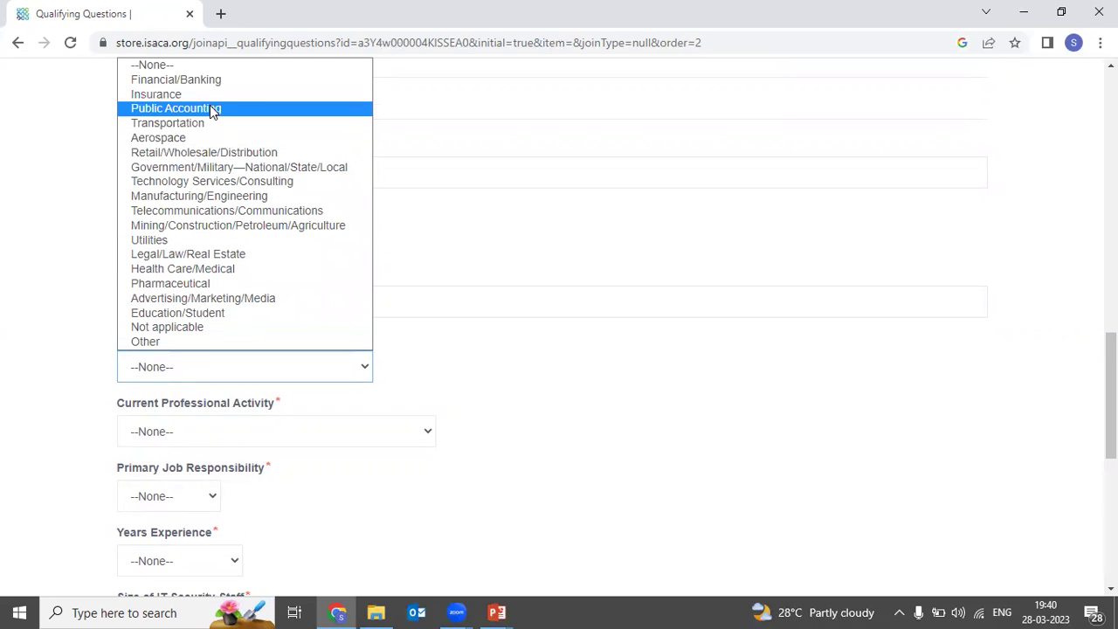
{"action": "left_click", "coordinate": [209, 80]}
{"action": "scroll", "coordinate": [218, 367], "scroll_direction": "down", "scroll_amount": 2}
{"action": "left_click", "coordinate": [239, 316]}
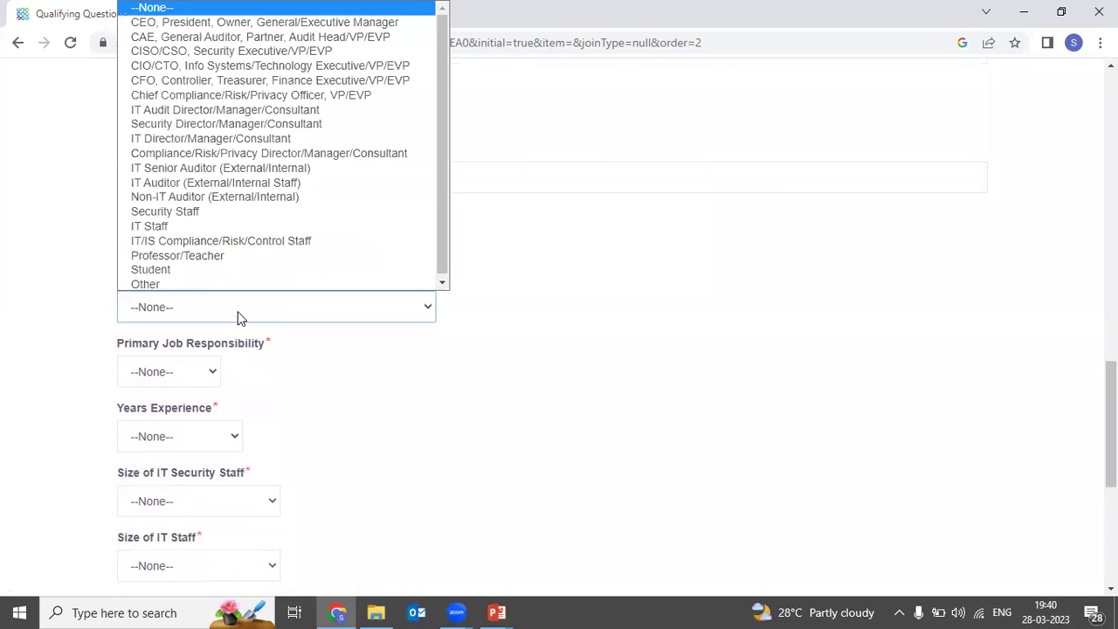
{"action": "left_click", "coordinate": [238, 316]}
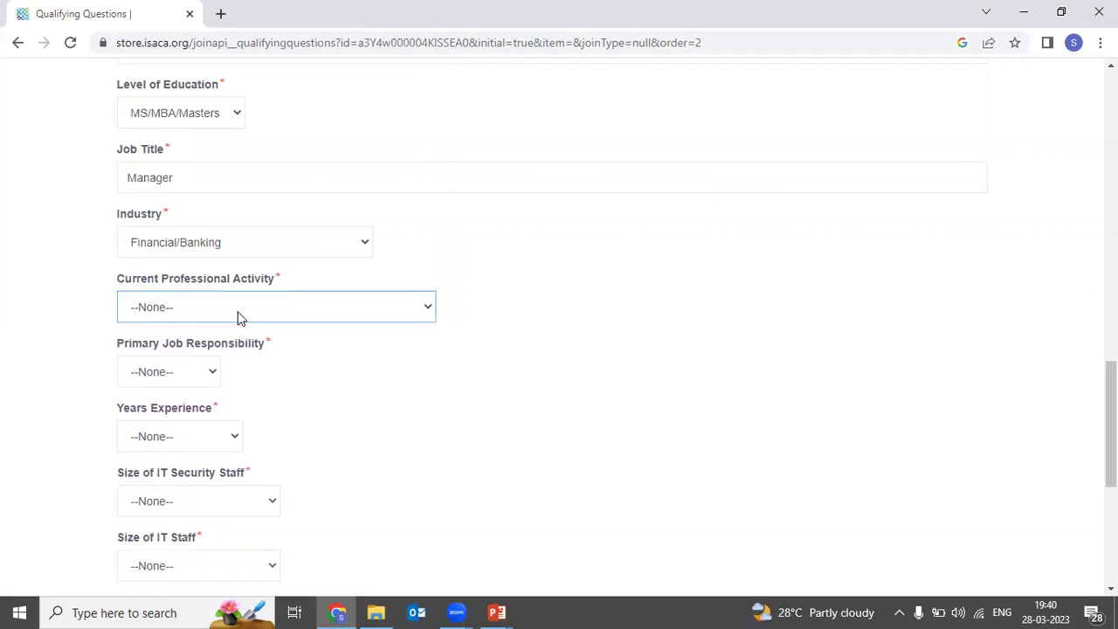
Step: Set activity to IT Auditor, job responsibility to Audit and experience to 10-12 years
{"action": "left_click", "coordinate": [241, 317]}
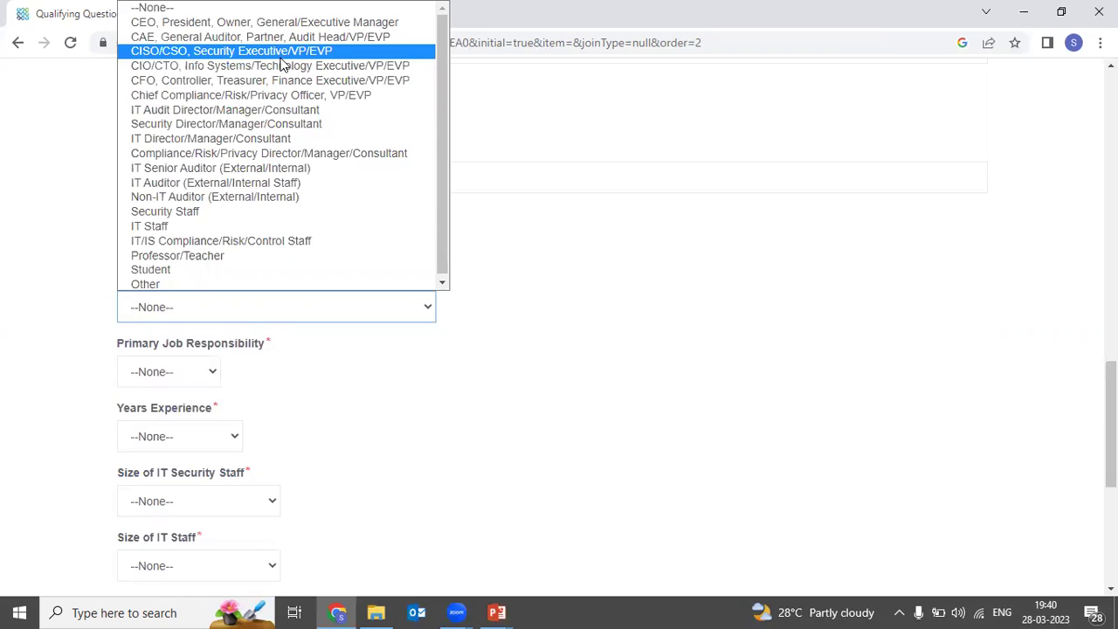
{"action": "left_click", "coordinate": [259, 183]}
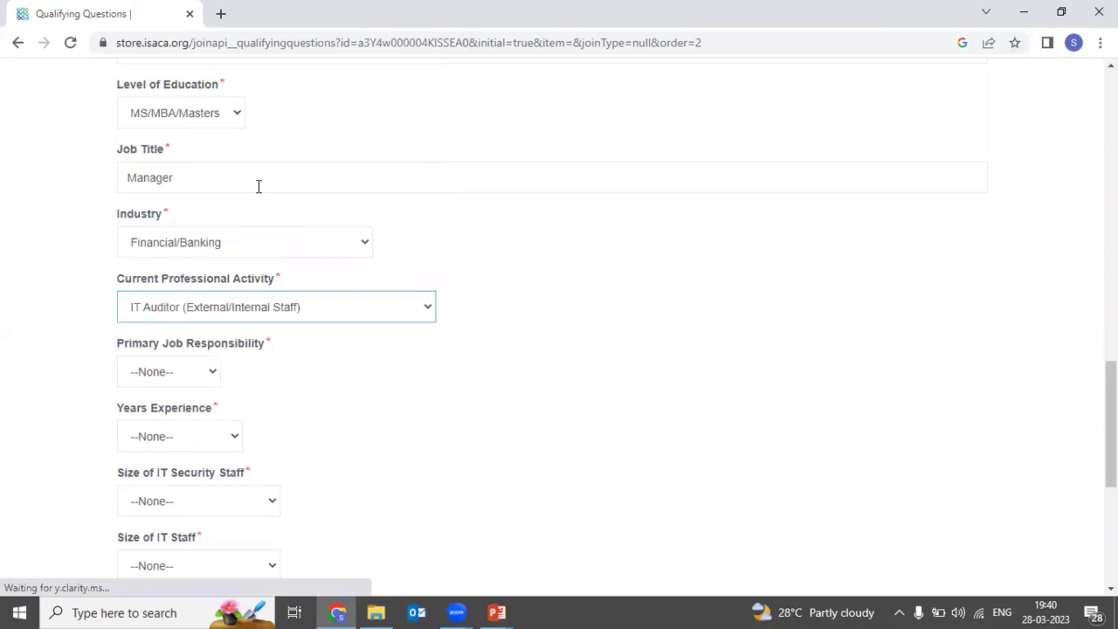
{"action": "scroll", "coordinate": [273, 330], "scroll_direction": "down", "scroll_amount": 1}
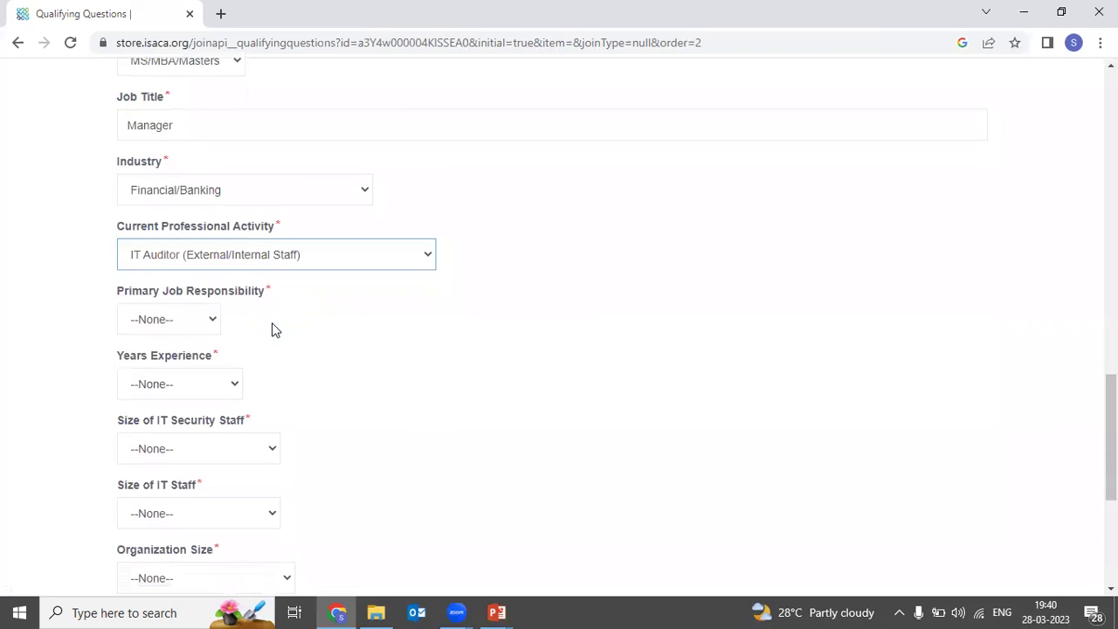
{"action": "left_click", "coordinate": [213, 322]}
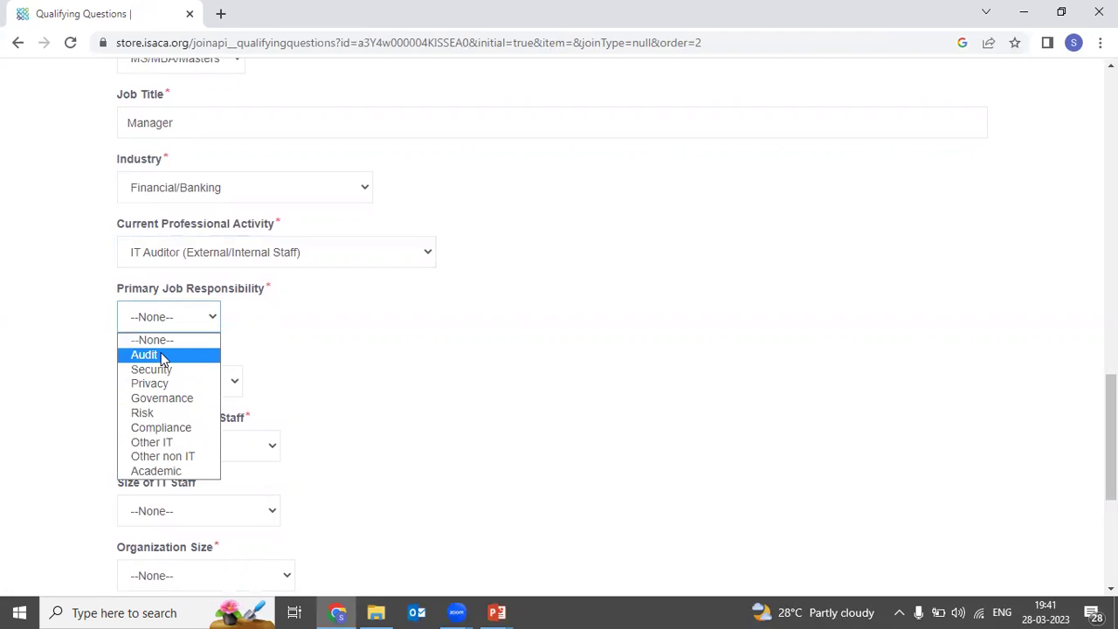
{"action": "left_click", "coordinate": [162, 358]}
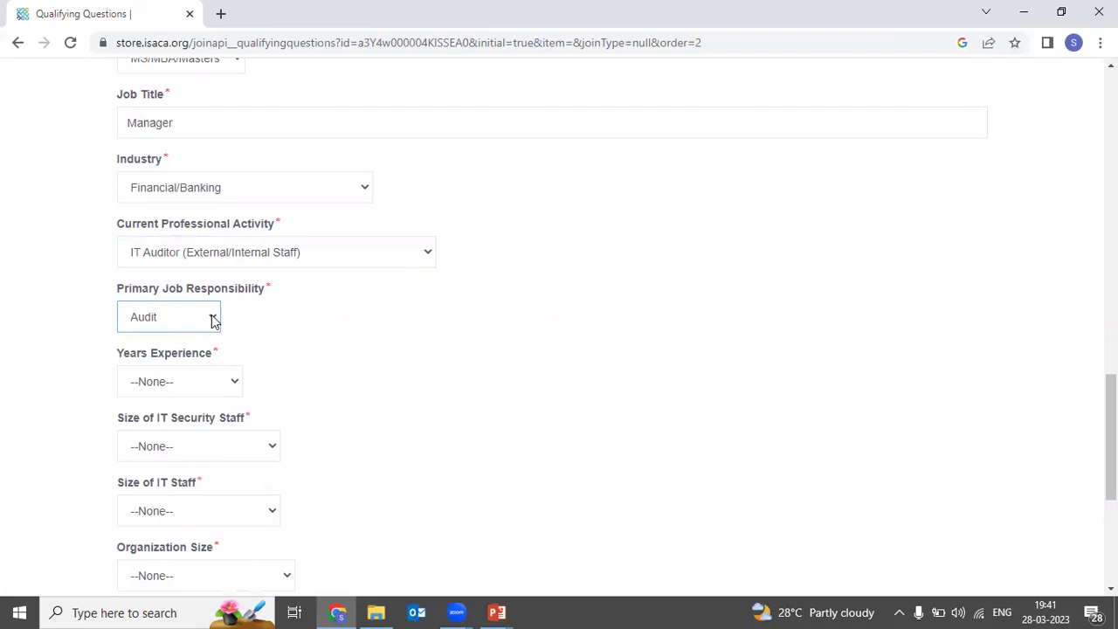
{"action": "left_click", "coordinate": [218, 381]}
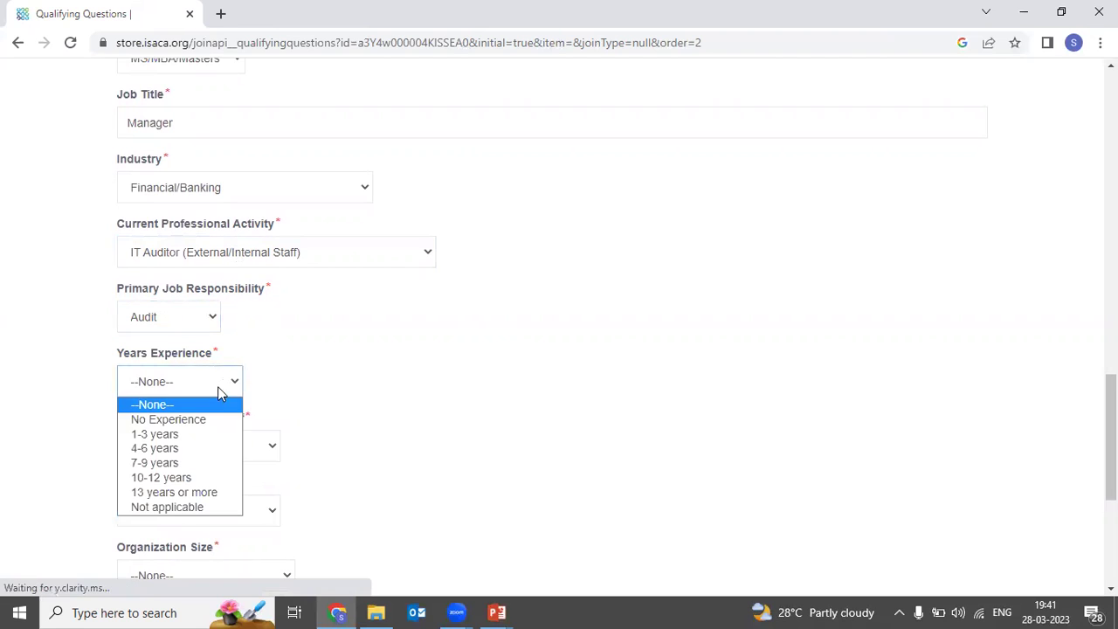
{"action": "left_click", "coordinate": [197, 478]}
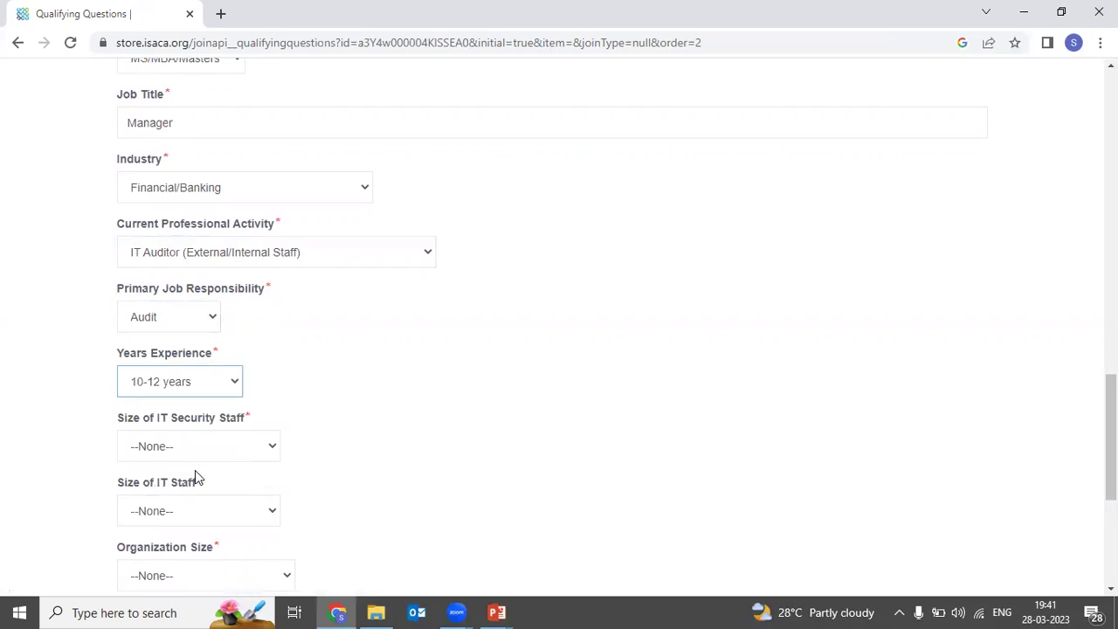
Step: Set both IT staff sizes to 6-10 individuals and organization size to 500 - 1,499 employees
{"action": "left_click", "coordinate": [219, 447]}
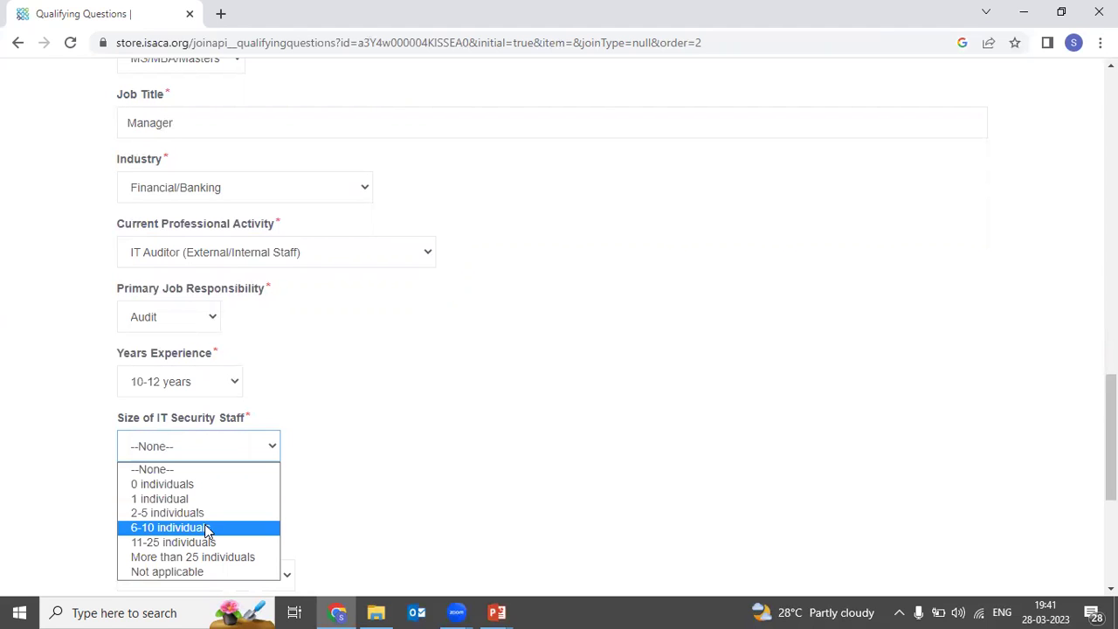
{"action": "left_click", "coordinate": [207, 528]}
{"action": "scroll", "coordinate": [254, 481], "scroll_direction": "down", "scroll_amount": 2}
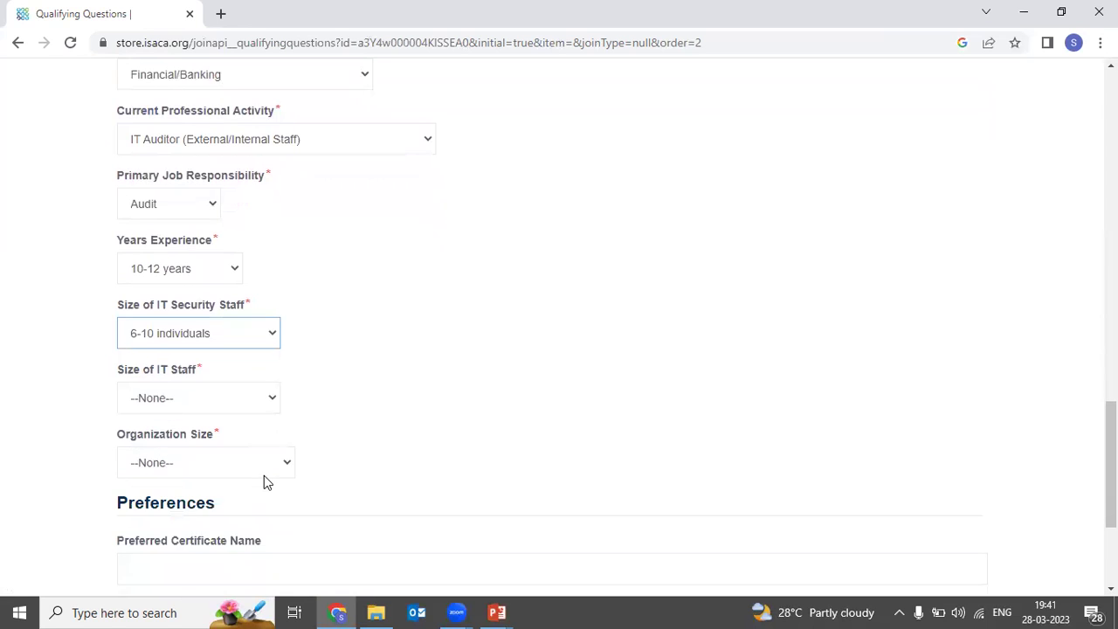
{"action": "left_click", "coordinate": [244, 390]}
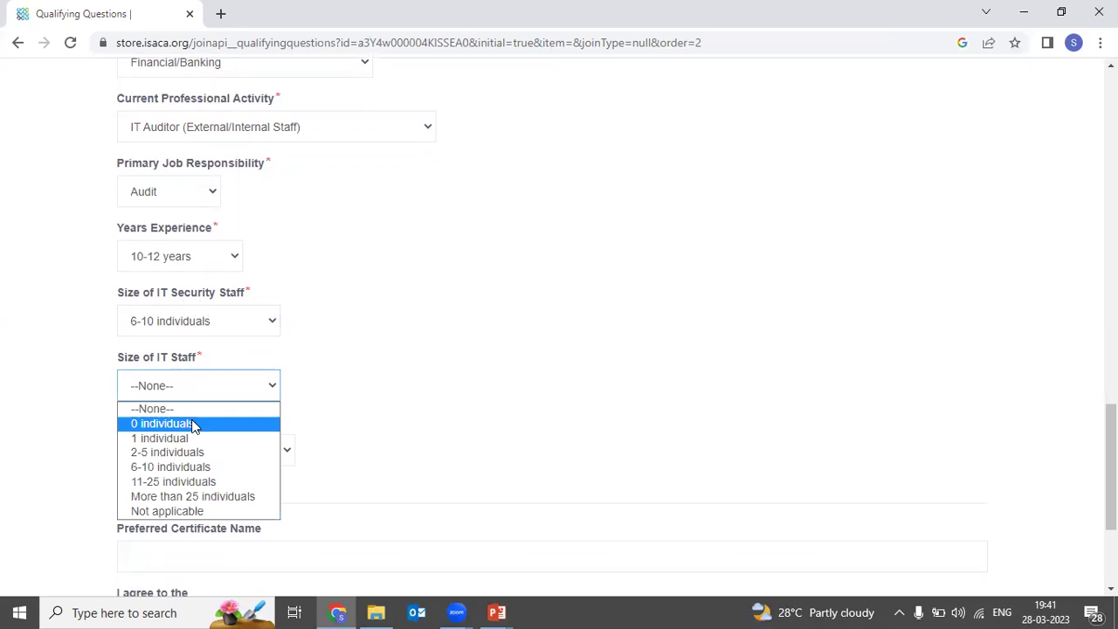
{"action": "left_click", "coordinate": [201, 467]}
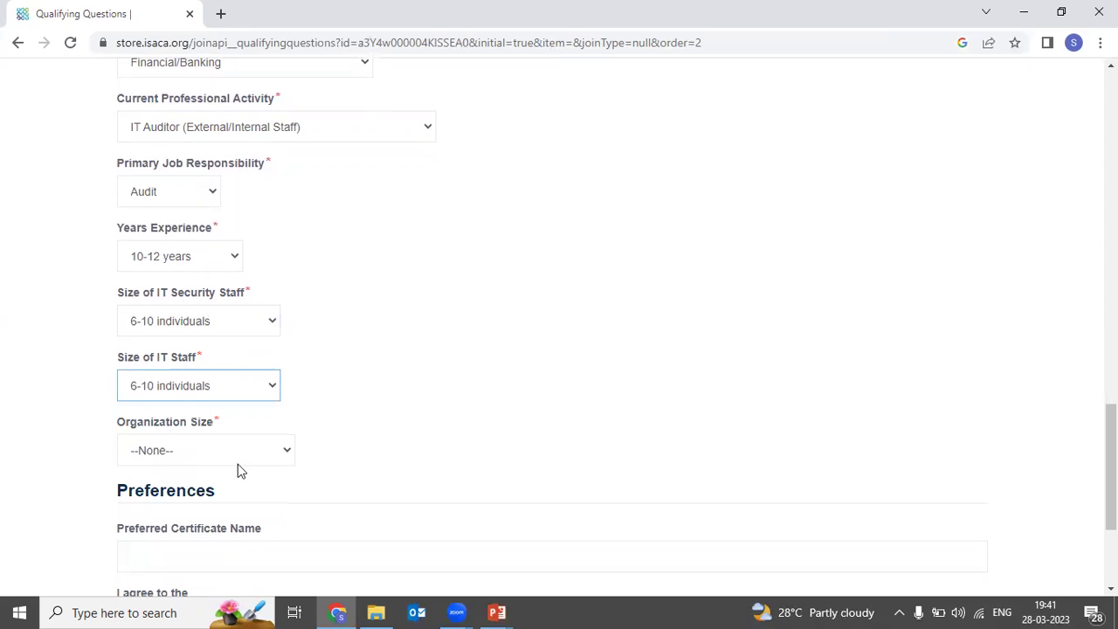
{"action": "left_click", "coordinate": [234, 443]}
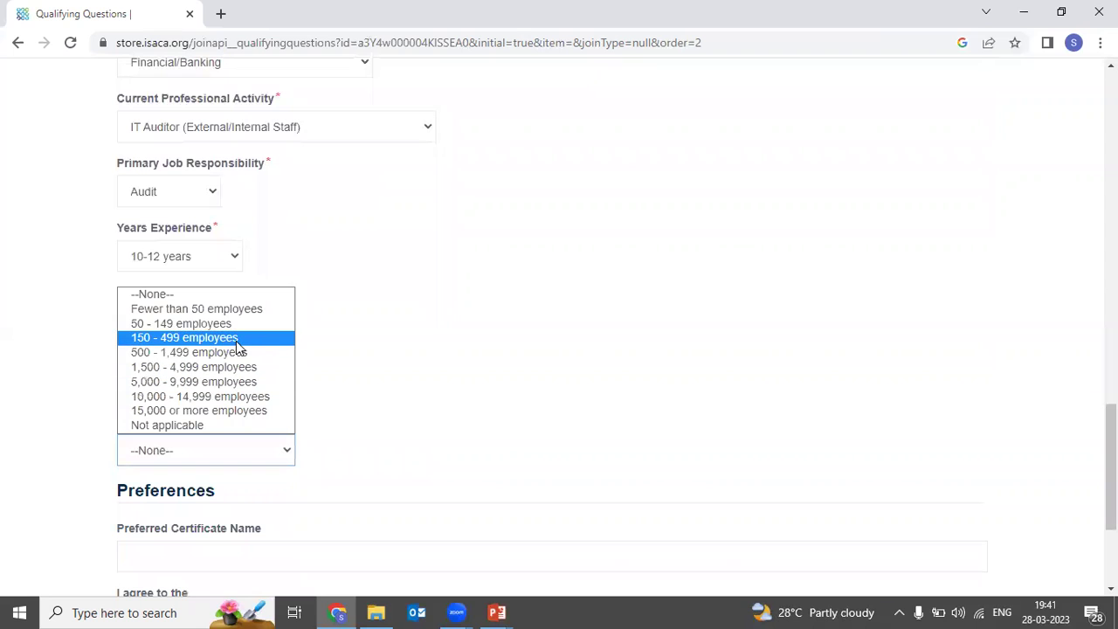
{"action": "left_click", "coordinate": [238, 358]}
{"action": "scroll", "coordinate": [234, 407], "scroll_direction": "down", "scroll_amount": 1}
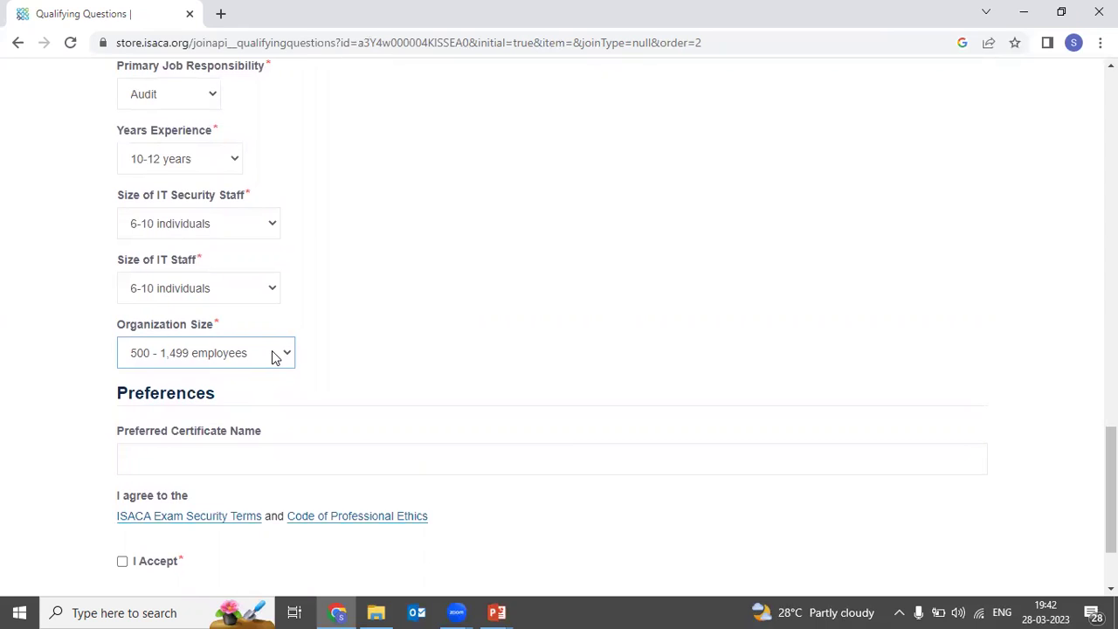
{"action": "scroll", "coordinate": [272, 353], "scroll_direction": "down", "scroll_amount": 1}
Step: Enter the candidate's full name as the preferred certificate name
{"action": "left_click", "coordinate": [236, 364]}
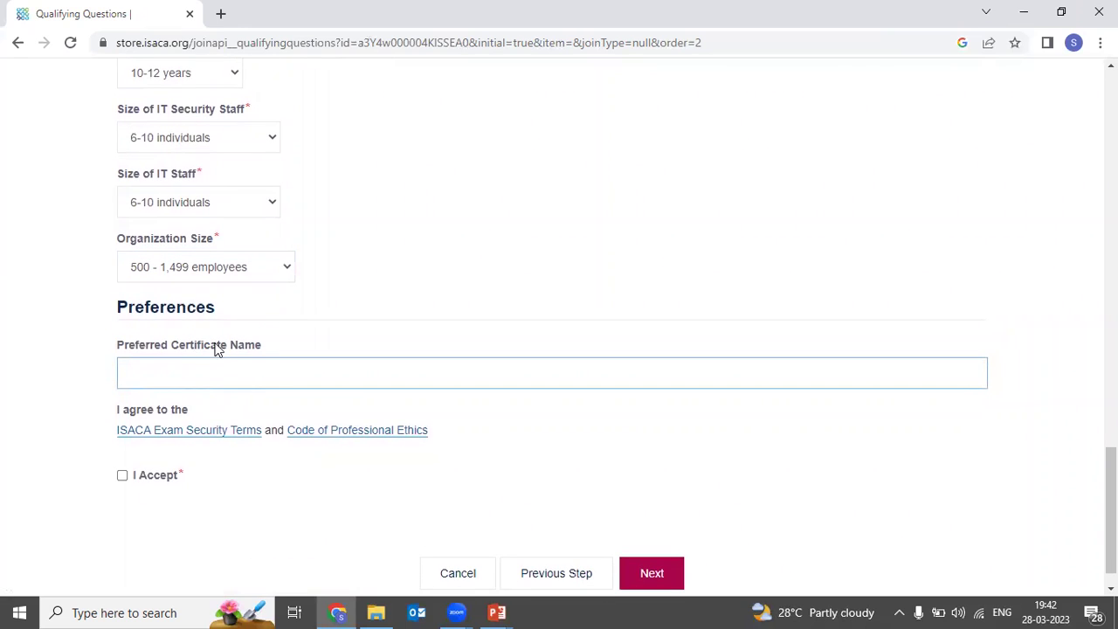
Step: Accept the exam security terms and ethics code and submit the qualifying questions
{"action": "scroll", "coordinate": [250, 332], "scroll_direction": "up", "scroll_amount": 8}
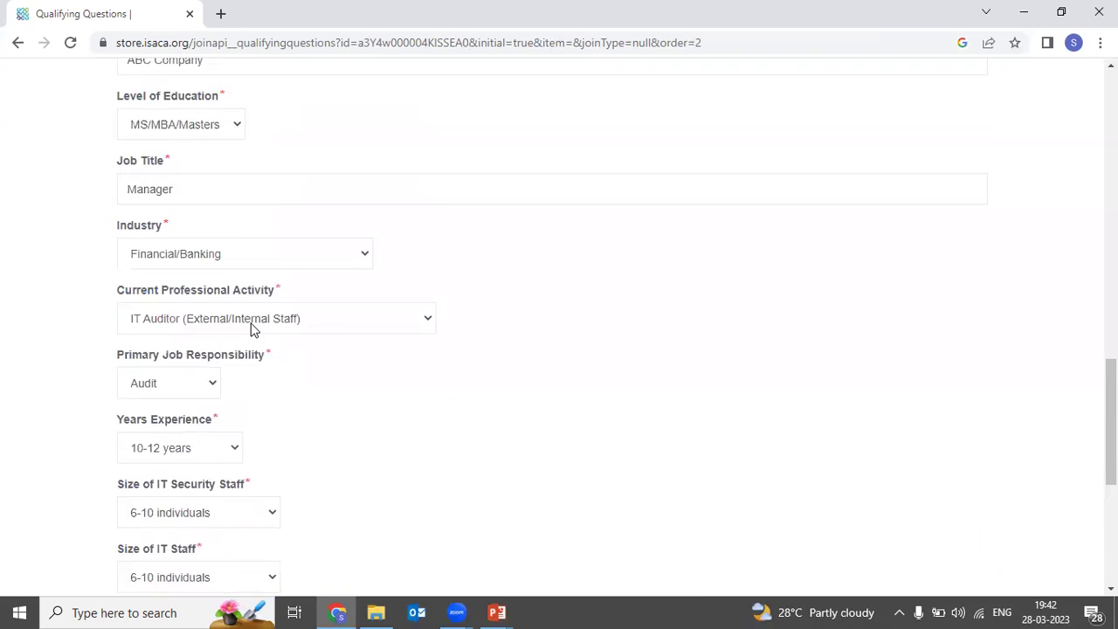
{"action": "scroll", "coordinate": [251, 325], "scroll_direction": "up", "scroll_amount": 4}
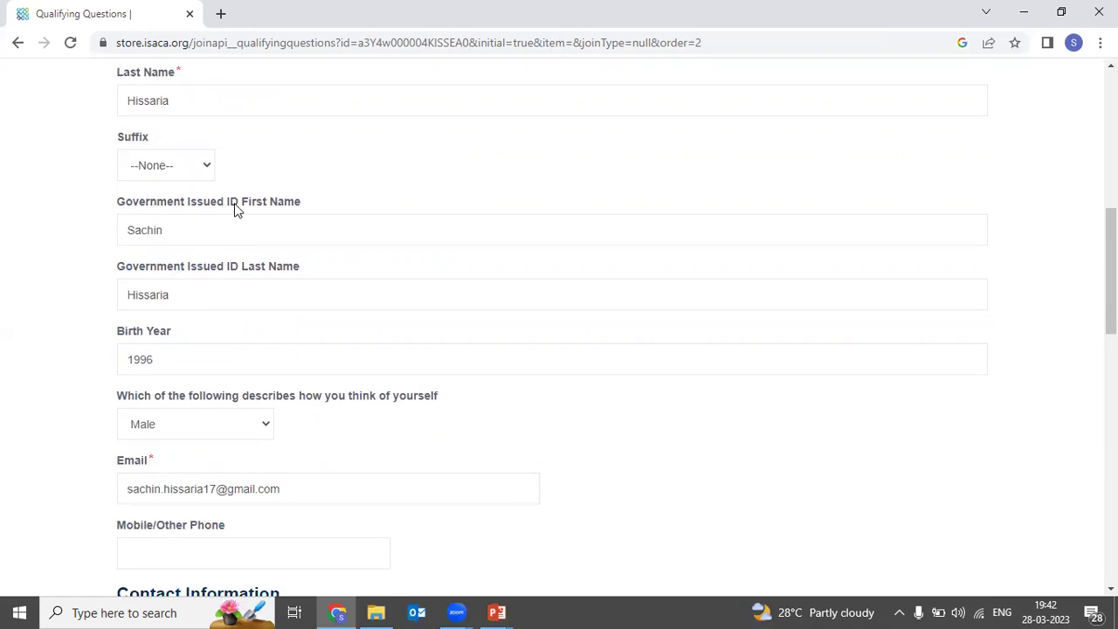
{"action": "scroll", "coordinate": [242, 355], "scroll_direction": "down", "scroll_amount": 12}
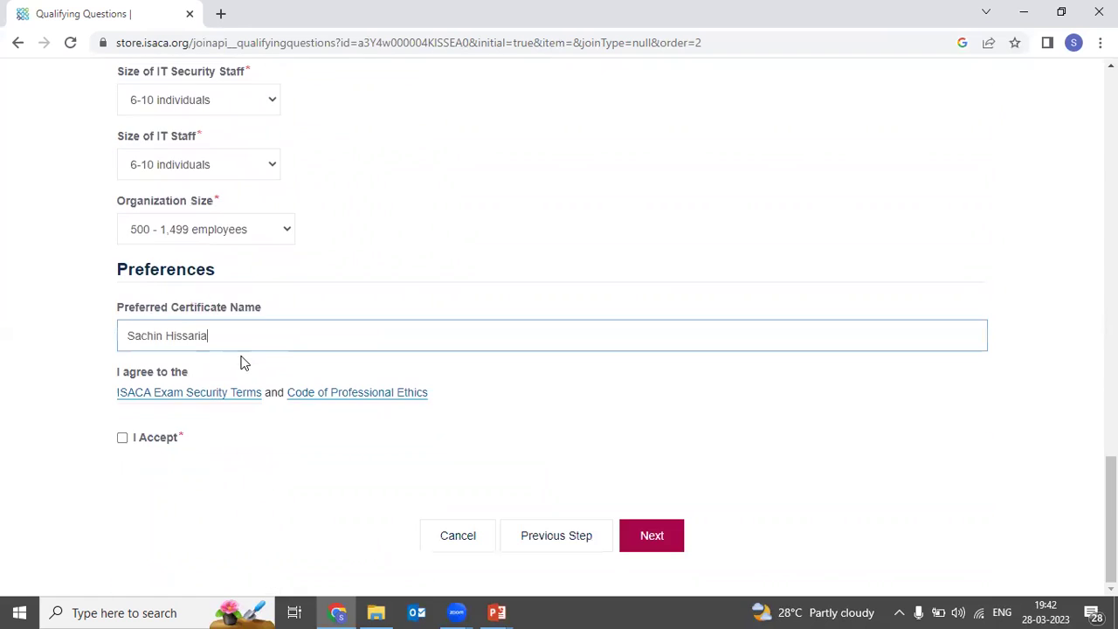
{"action": "left_click", "coordinate": [125, 440]}
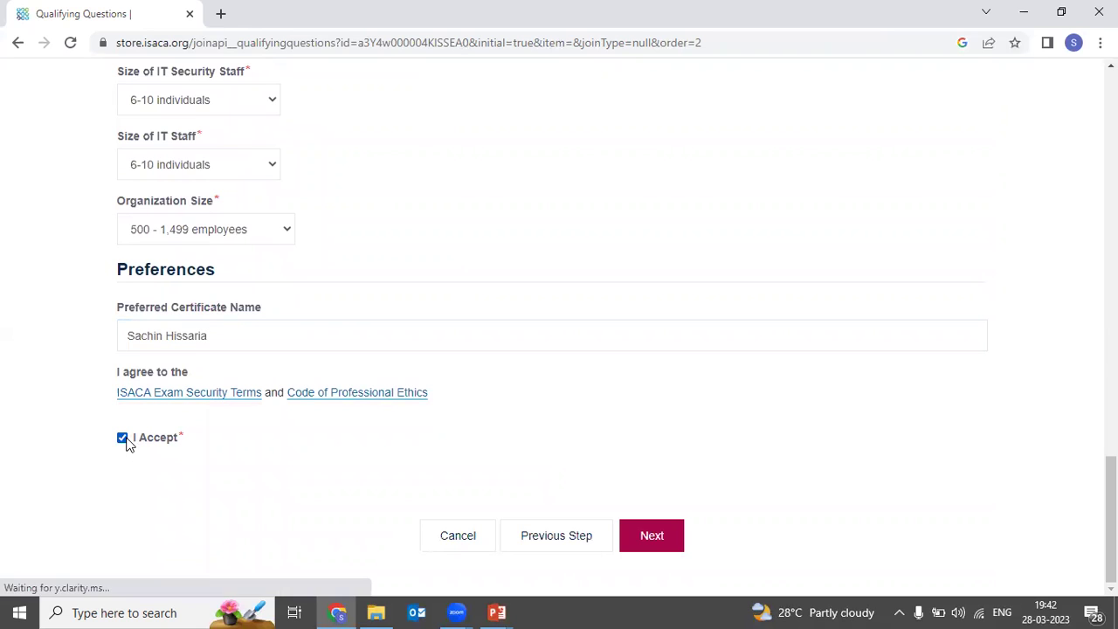
{"action": "left_click", "coordinate": [658, 535]}
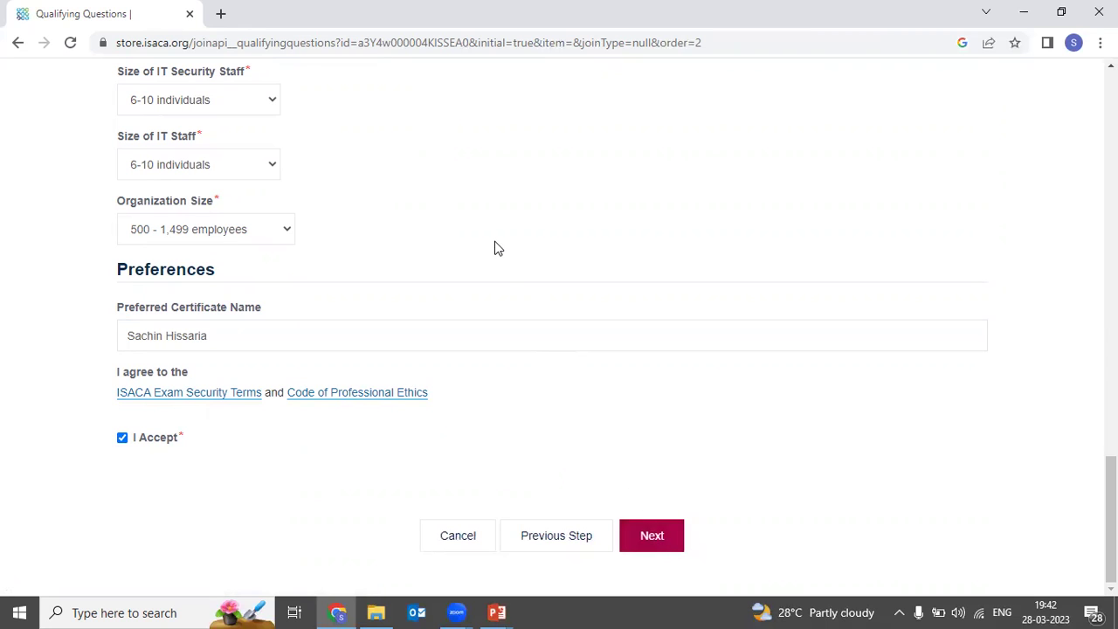
{"action": "left_click", "coordinate": [657, 537]}
{"action": "left_click", "coordinate": [657, 561]}
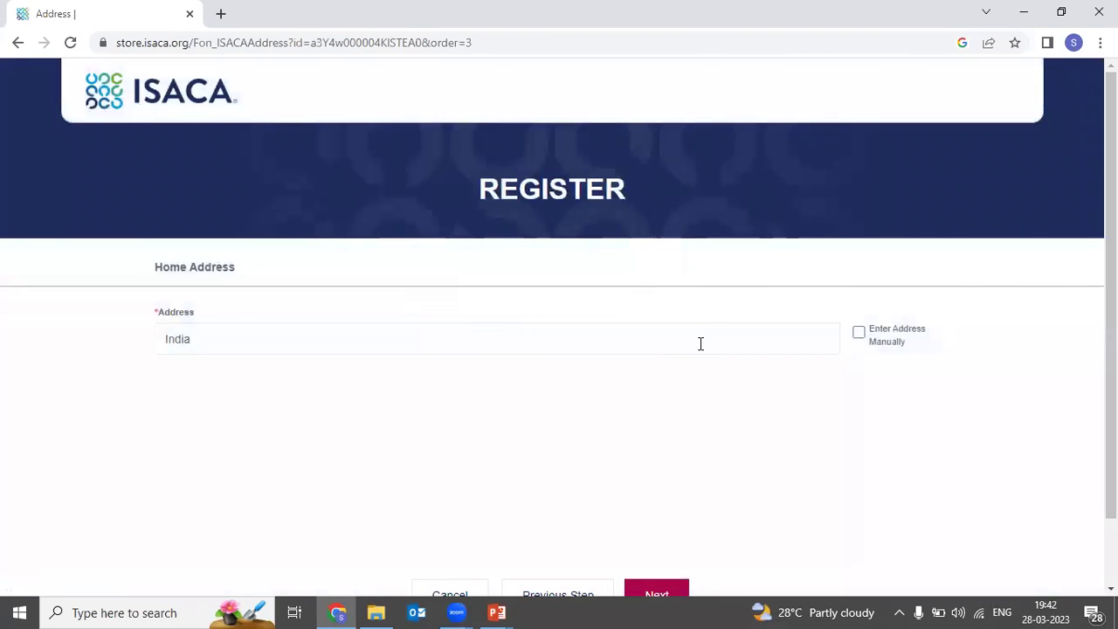
Step: Switch to manual address entry and fill in the home street and city
{"action": "left_click", "coordinate": [859, 335]}
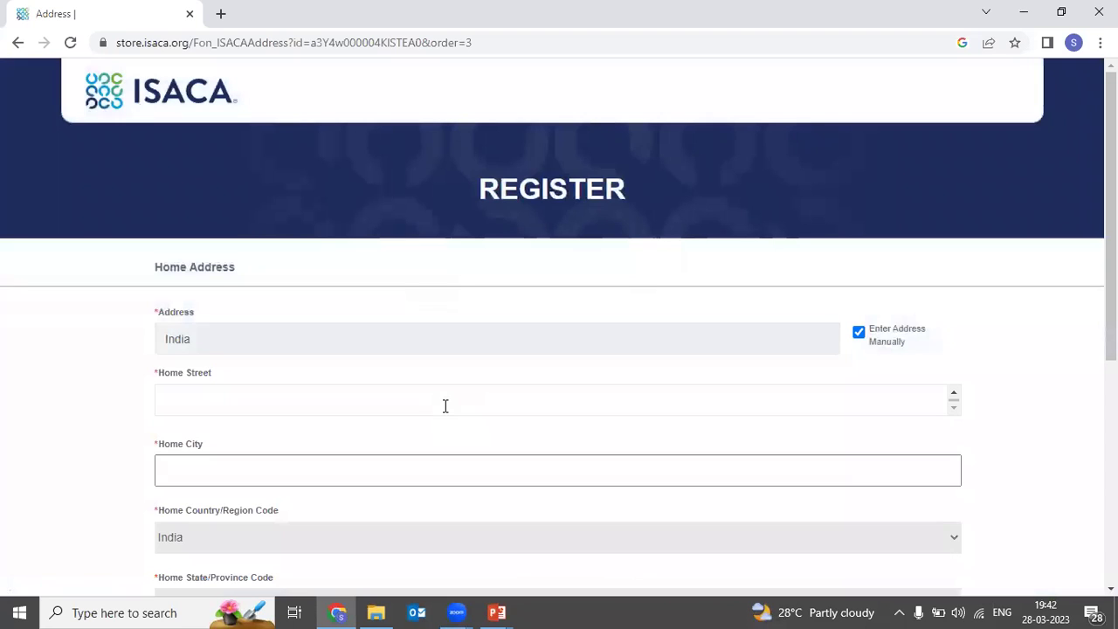
{"action": "left_click", "coordinate": [427, 399]}
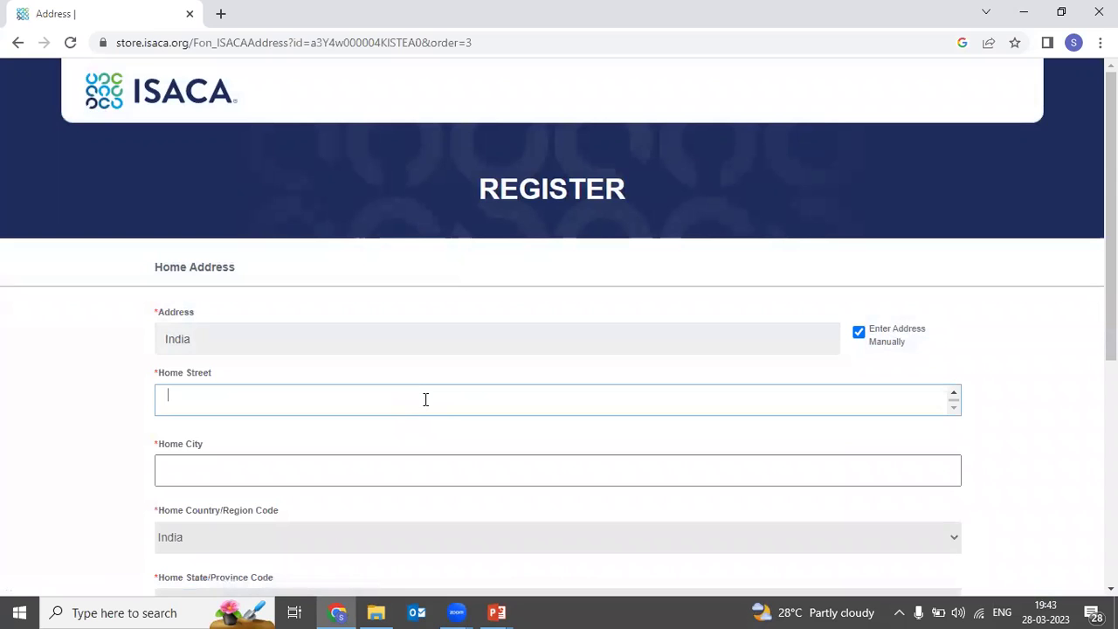
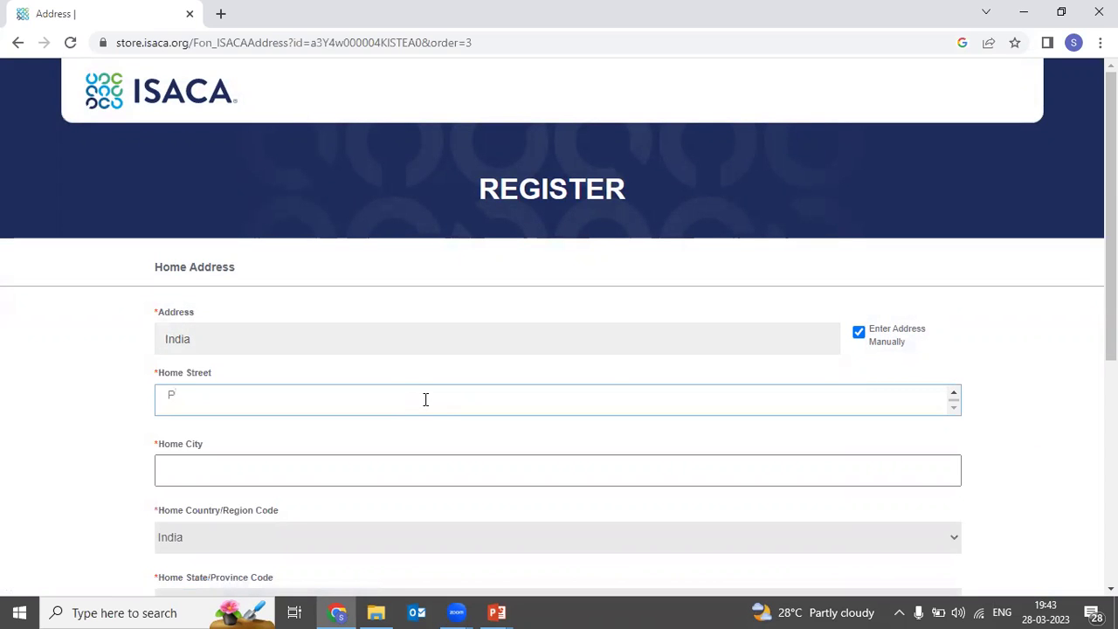
{"action": "left_click", "coordinate": [393, 476]}
{"action": "type", "text": "Mumbai"}
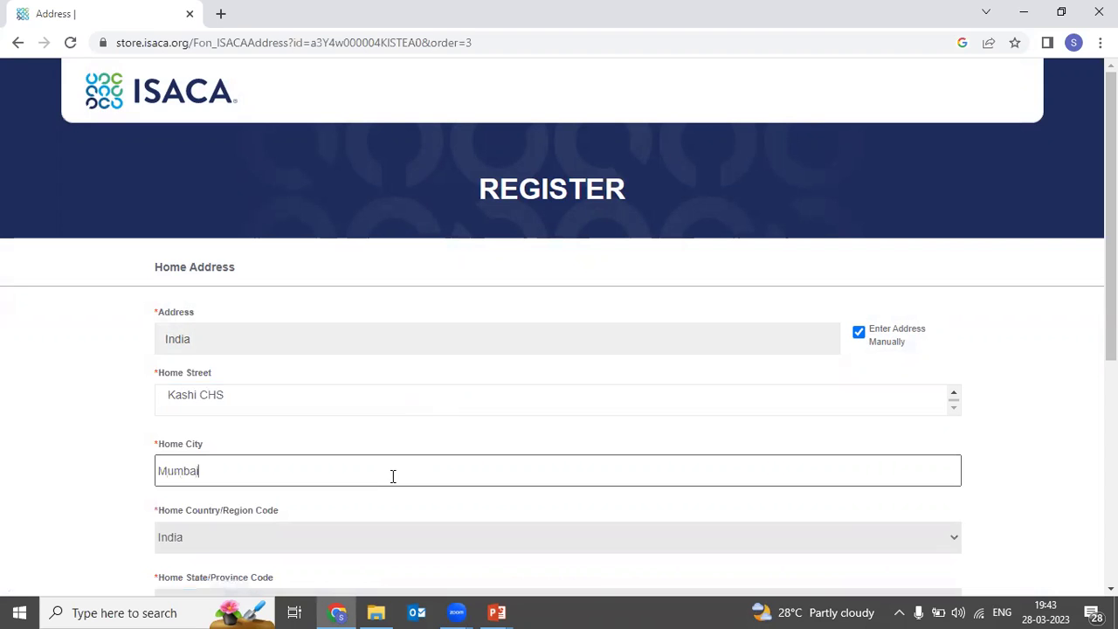
Step: Keep India as the country, pick the home state and enter the postal code
{"action": "scroll", "coordinate": [394, 476], "scroll_direction": "down", "scroll_amount": 2}
{"action": "left_click", "coordinate": [311, 351]}
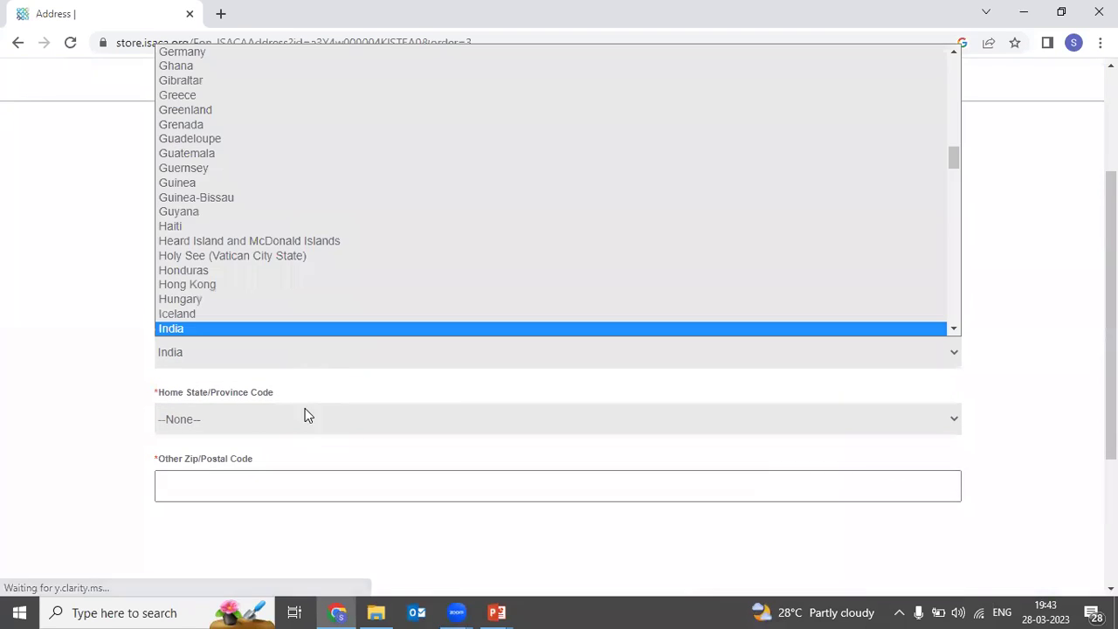
{"action": "left_click", "coordinate": [305, 411]}
{"action": "left_click", "coordinate": [302, 419]}
{"action": "type", "text": "mah"}
{"action": "key", "text": "Return"}
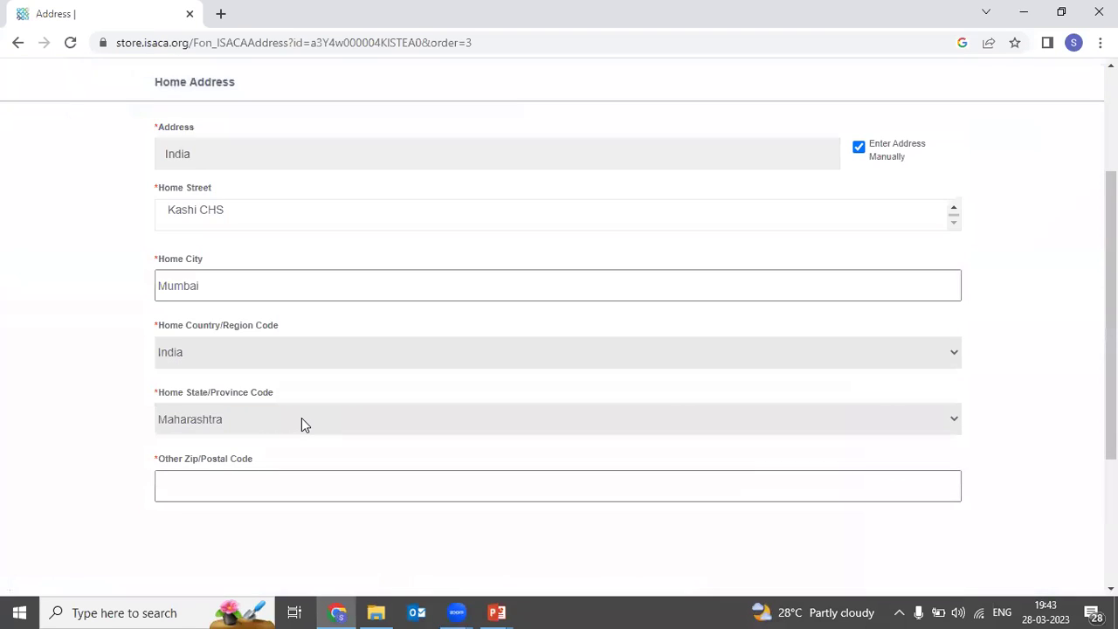
{"action": "left_click", "coordinate": [263, 481]}
{"action": "type", "text": "400059"}
Step: Submit the home address, save it in Chrome, and continue to Exam Preferences
{"action": "scroll", "coordinate": [263, 481], "scroll_direction": "down", "scroll_amount": 3}
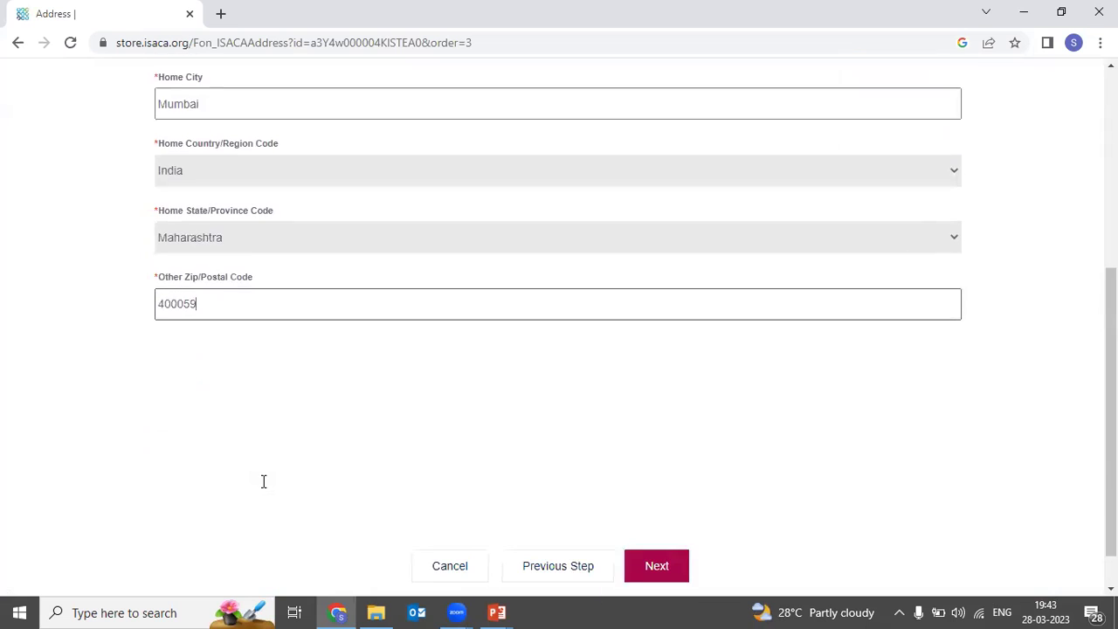
{"action": "scroll", "coordinate": [263, 486], "scroll_direction": "down", "scroll_amount": 5}
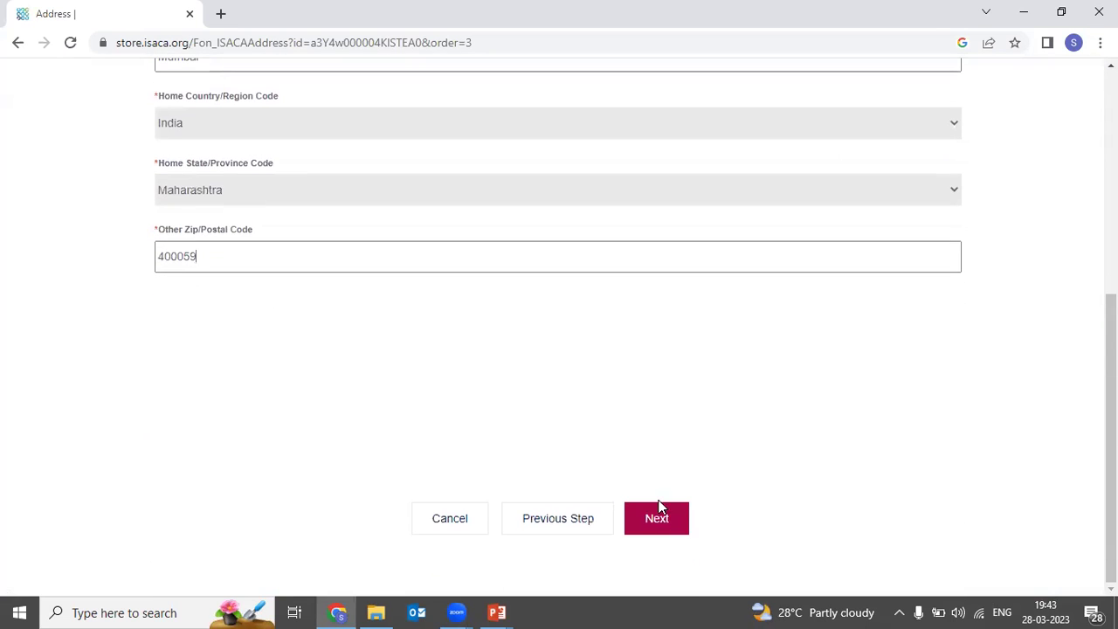
{"action": "left_click", "coordinate": [673, 518]}
{"action": "left_click", "coordinate": [904, 274]}
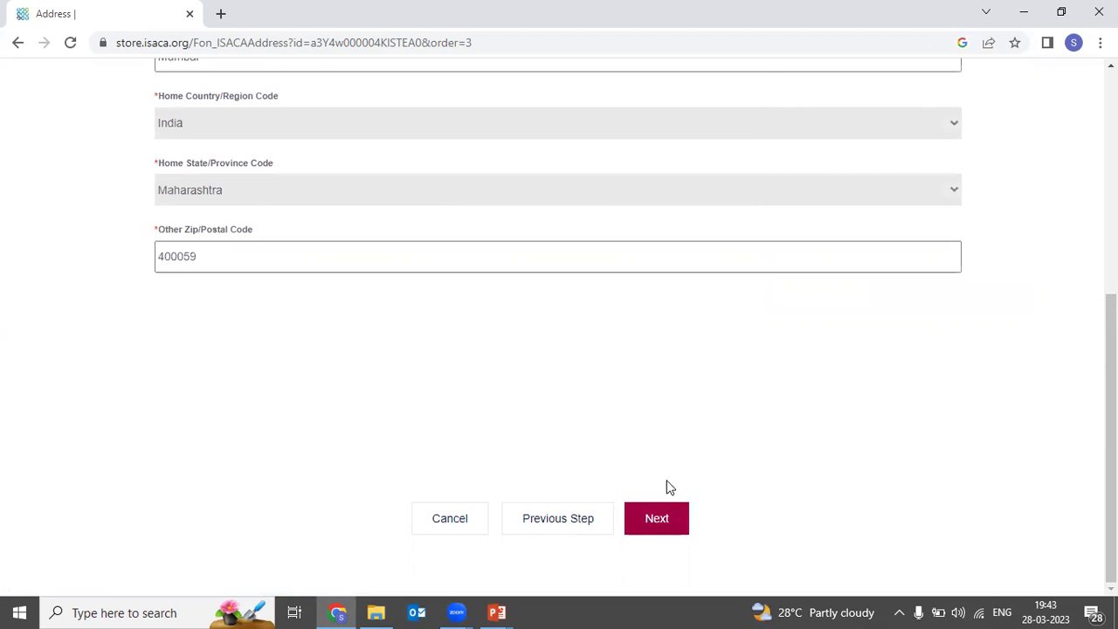
{"action": "left_click", "coordinate": [681, 520]}
{"action": "scroll", "coordinate": [644, 402], "scroll_direction": "up", "scroll_amount": 1}
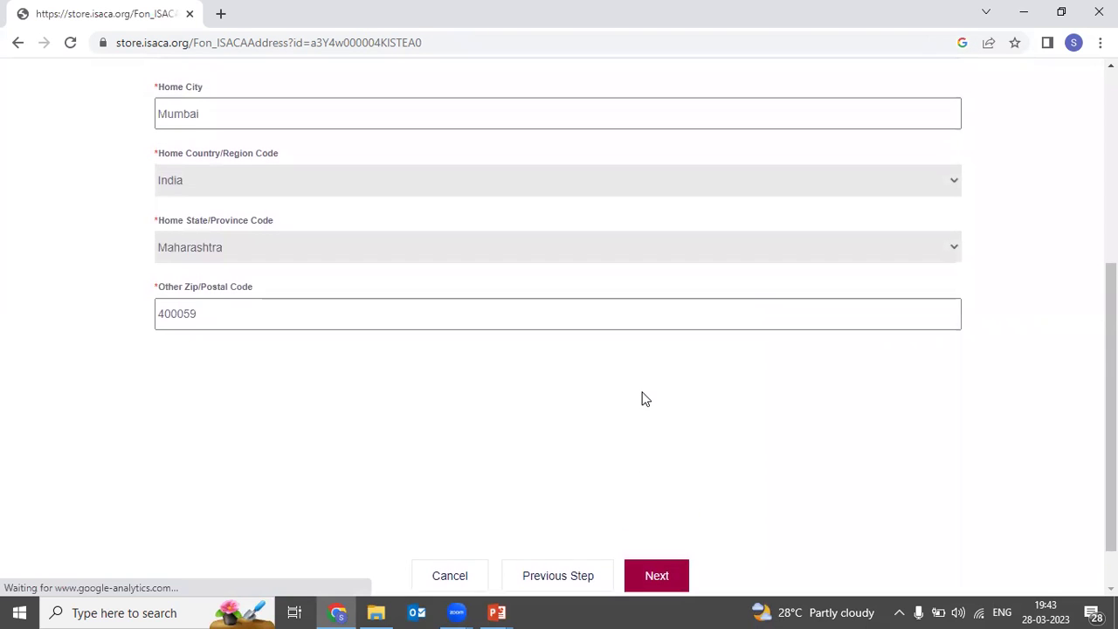
{"action": "scroll", "coordinate": [643, 397], "scroll_direction": "down", "scroll_amount": 1}
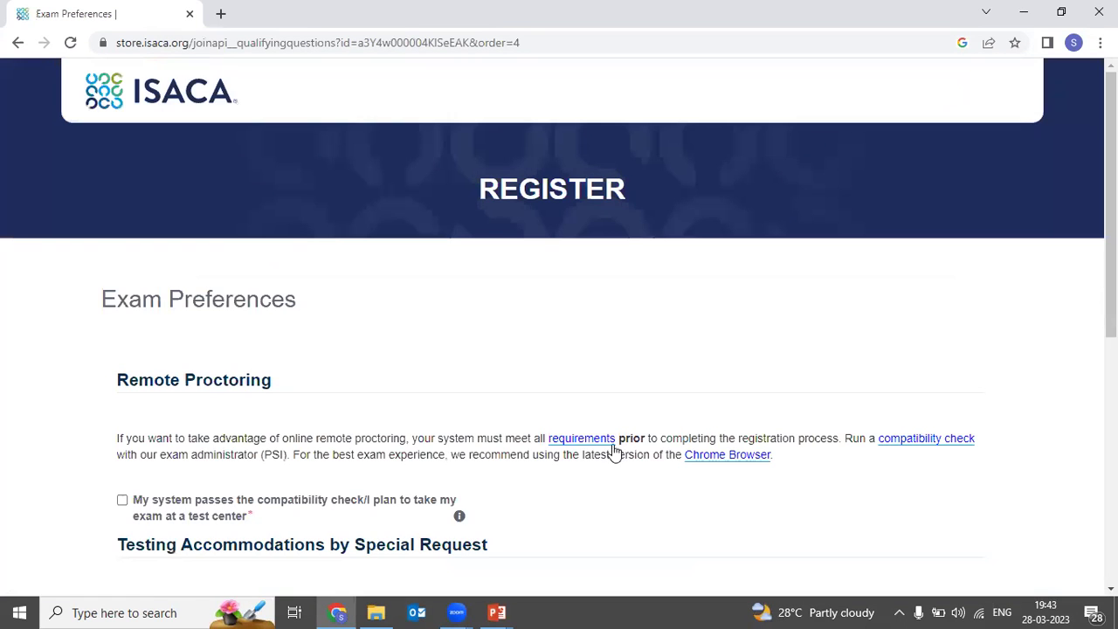
Step: Confirm that the system passes the exam compatibility check
{"action": "scroll", "coordinate": [541, 511], "scroll_direction": "down", "scroll_amount": 1}
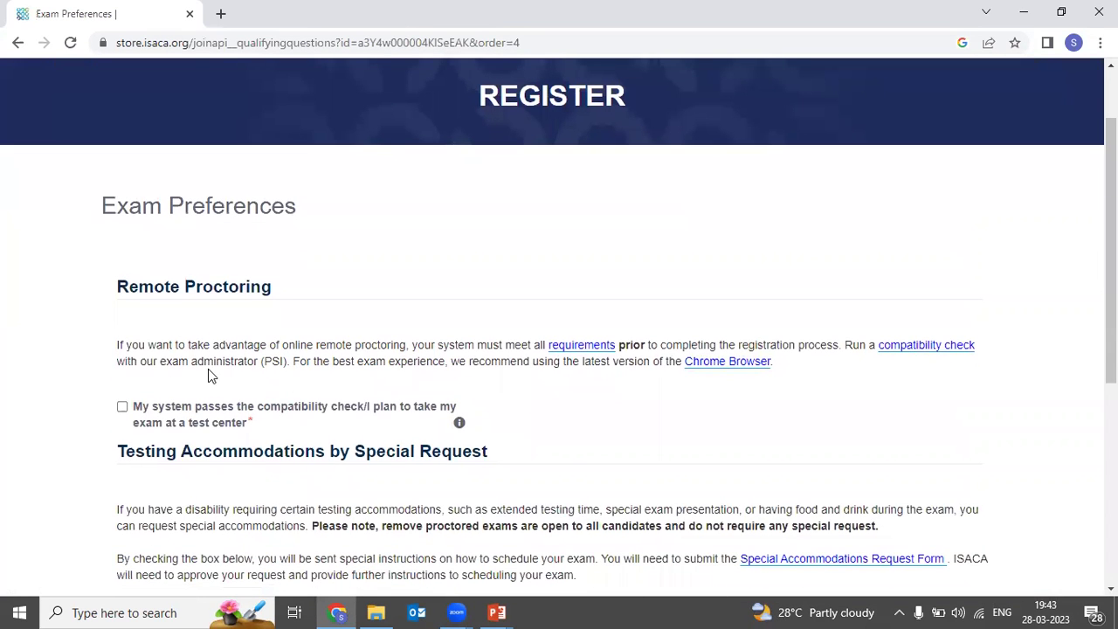
{"action": "scroll", "coordinate": [208, 377], "scroll_direction": "down", "scroll_amount": 1}
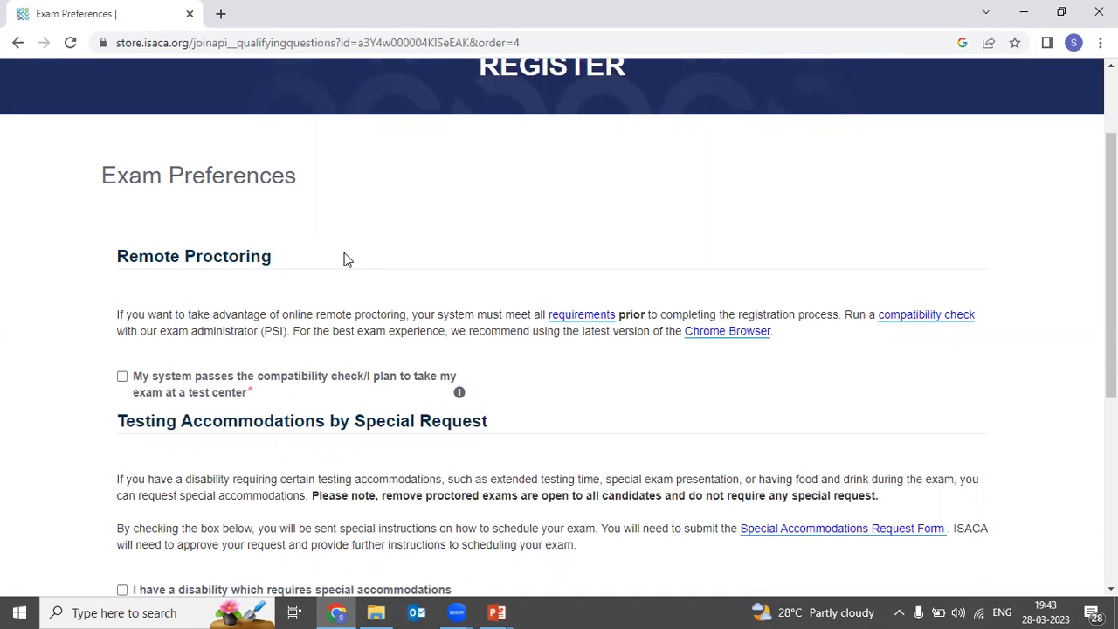
{"action": "scroll", "coordinate": [345, 260], "scroll_direction": "down", "scroll_amount": 1}
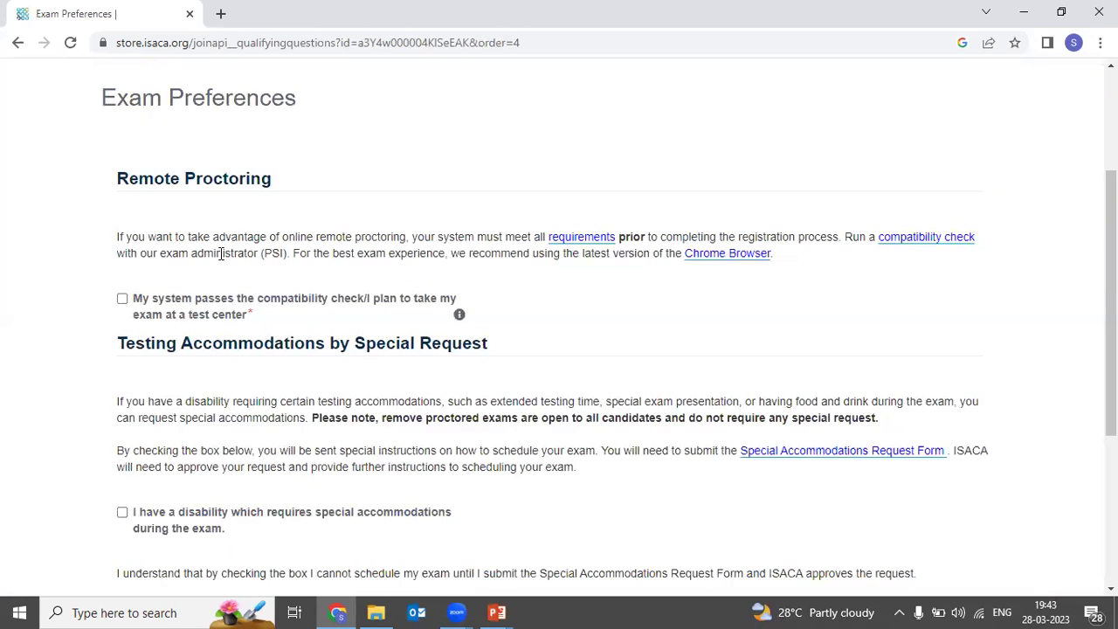
{"action": "left_click", "coordinate": [121, 300]}
Step: Authorize releasing your contact info to your local ISACA chapter
{"action": "scroll", "coordinate": [210, 375], "scroll_direction": "down", "scroll_amount": 1}
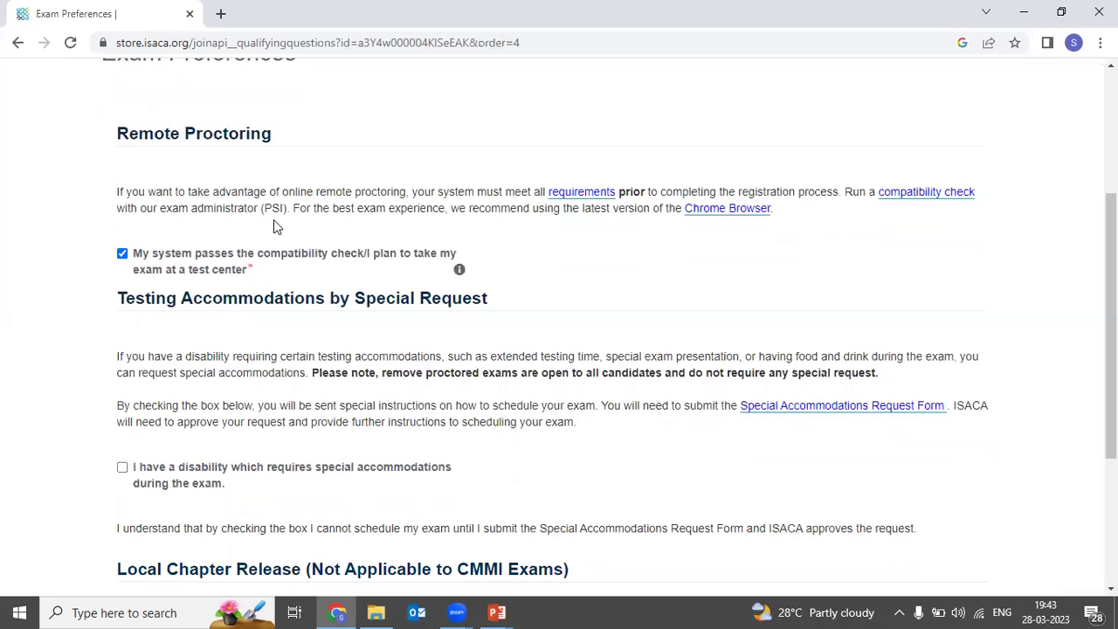
{"action": "scroll", "coordinate": [276, 315], "scroll_direction": "down", "scroll_amount": 2}
{"action": "scroll", "coordinate": [278, 314], "scroll_direction": "up", "scroll_amount": 1}
{"action": "scroll", "coordinate": [277, 315], "scroll_direction": "up", "scroll_amount": 1}
{"action": "scroll", "coordinate": [313, 346], "scroll_direction": "down", "scroll_amount": 3}
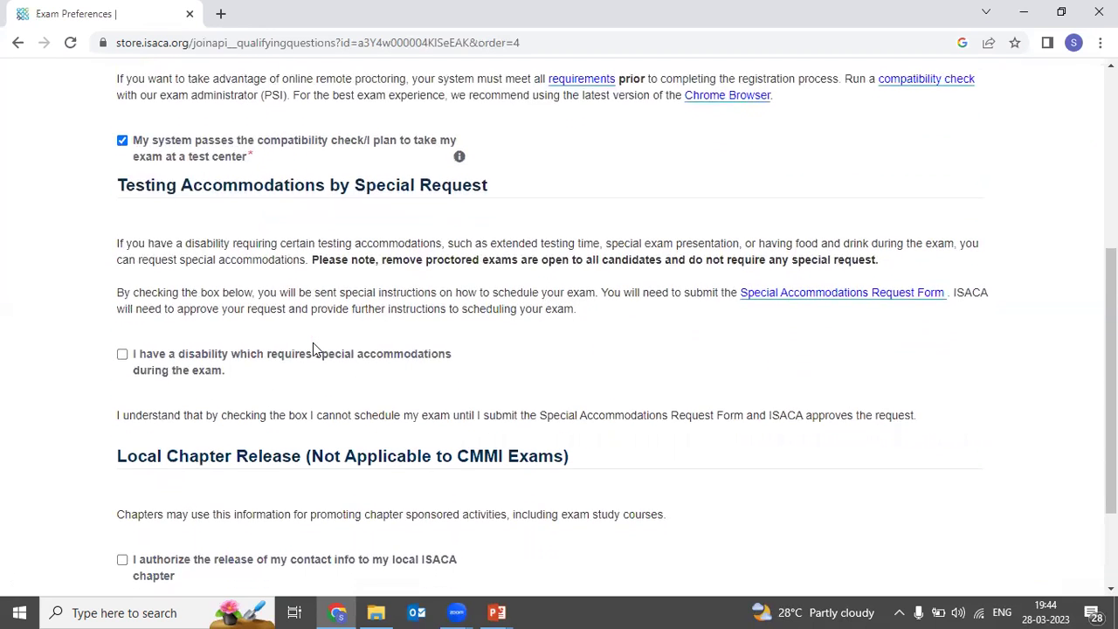
{"action": "scroll", "coordinate": [315, 349], "scroll_direction": "down", "scroll_amount": 3}
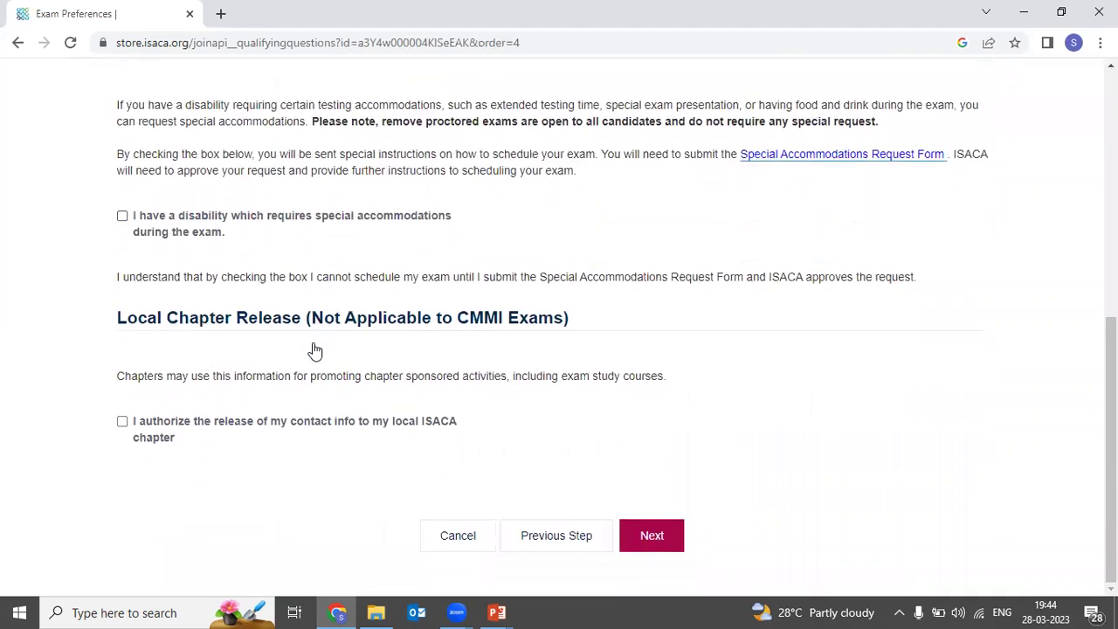
{"action": "scroll", "coordinate": [314, 349], "scroll_direction": "up", "scroll_amount": 3}
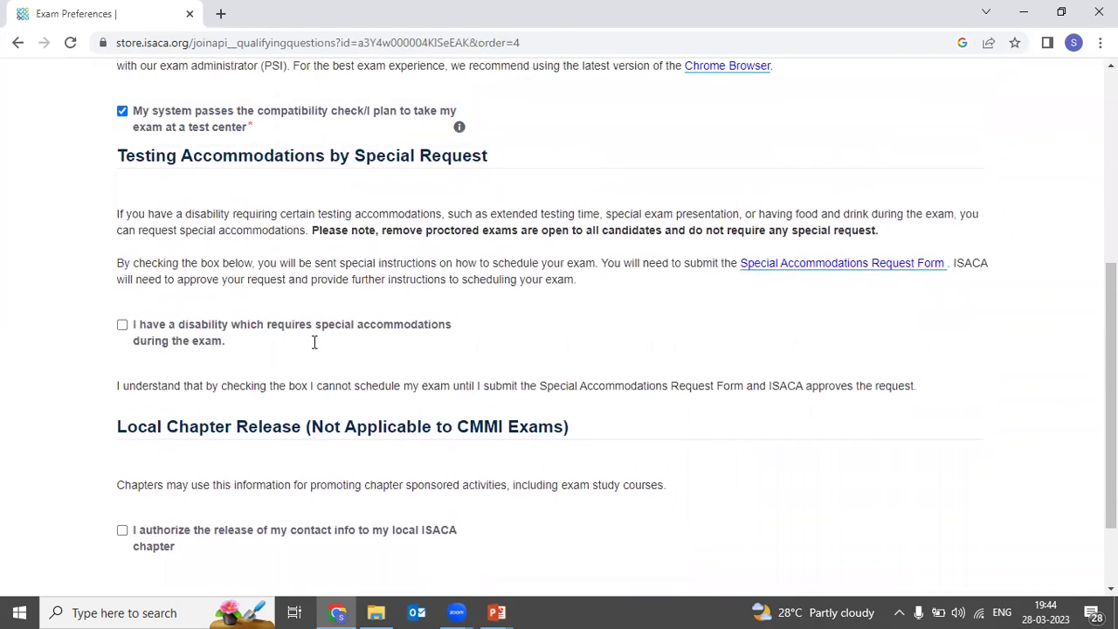
{"action": "scroll", "coordinate": [315, 343], "scroll_direction": "up", "scroll_amount": 1}
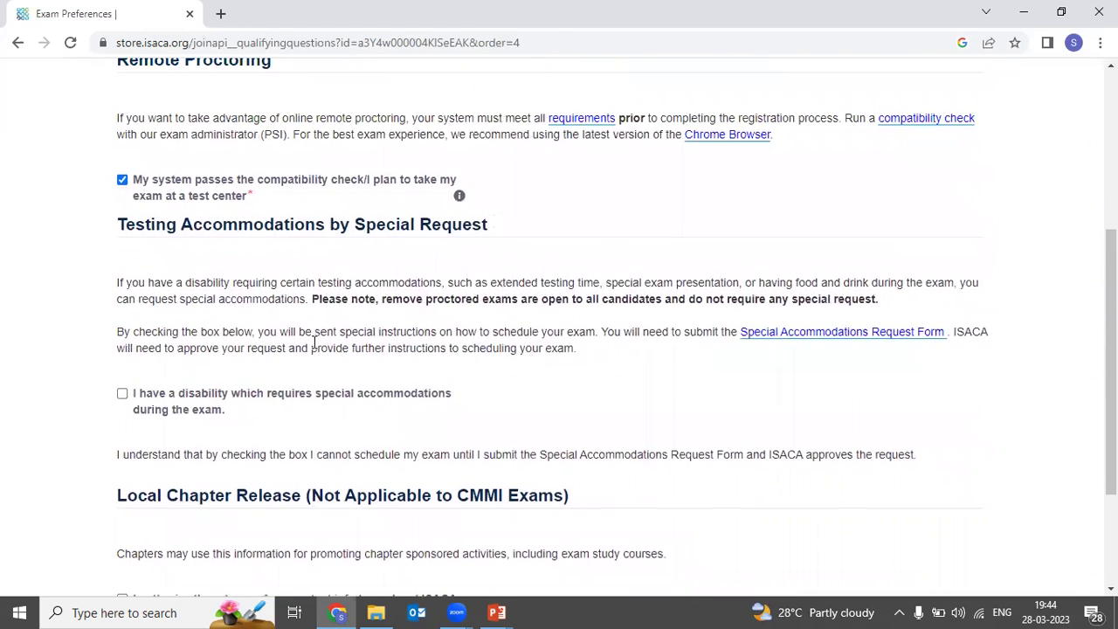
{"action": "scroll", "coordinate": [315, 342], "scroll_direction": "up", "scroll_amount": 1}
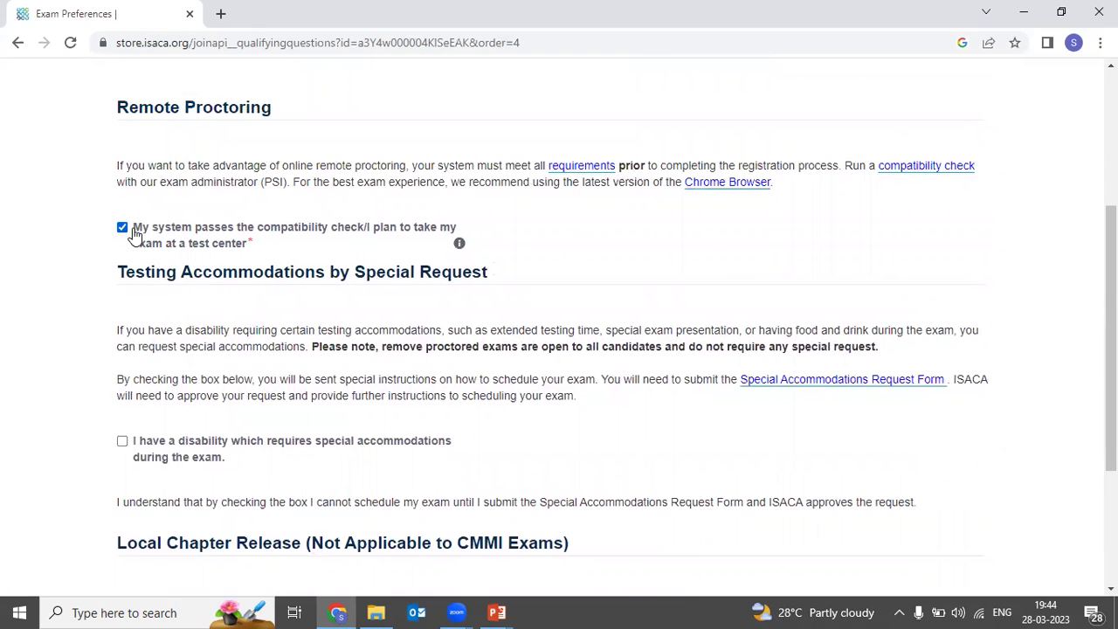
{"action": "scroll", "coordinate": [134, 234], "scroll_direction": "down", "scroll_amount": 3}
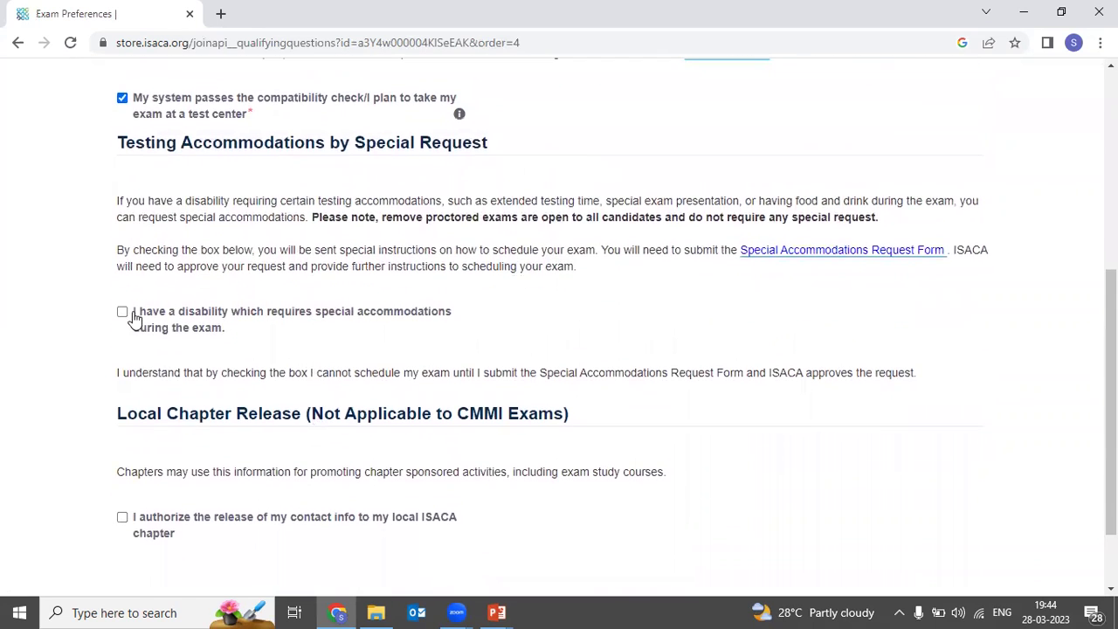
{"action": "scroll", "coordinate": [138, 468], "scroll_direction": "down", "scroll_amount": 1}
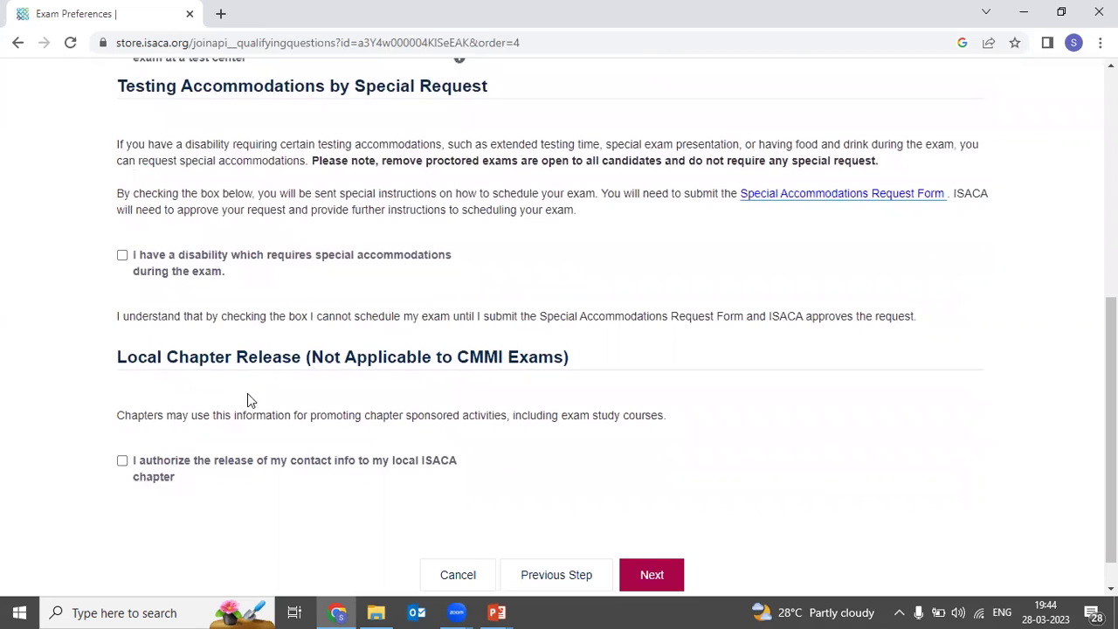
{"action": "left_click", "coordinate": [122, 463]}
Step: Leave the disability accommodations option unticked and submit the exam preferences
{"action": "scroll", "coordinate": [312, 257], "scroll_direction": "up", "scroll_amount": 1}
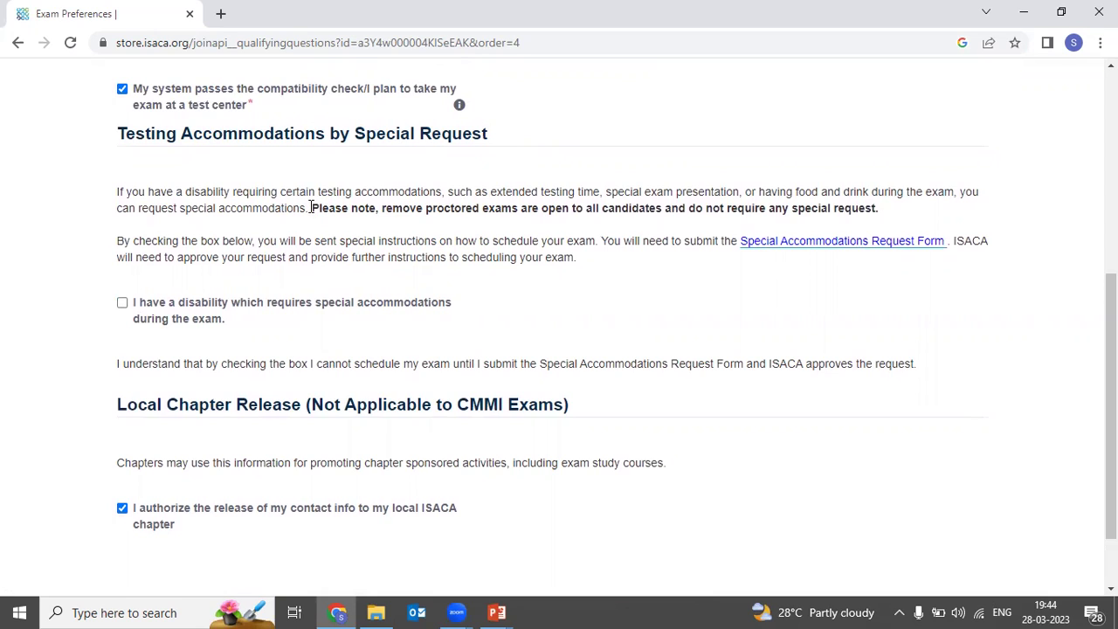
{"action": "left_click_drag", "start_coordinate": [174, 190], "coordinate": [450, 193]}
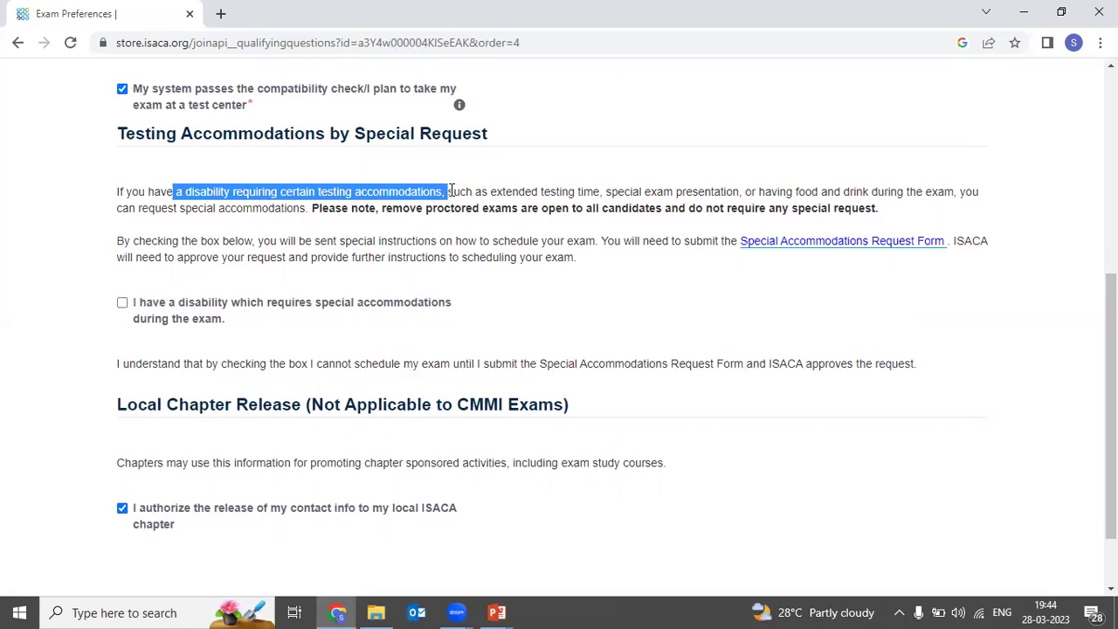
{"action": "left_click", "coordinate": [646, 196]}
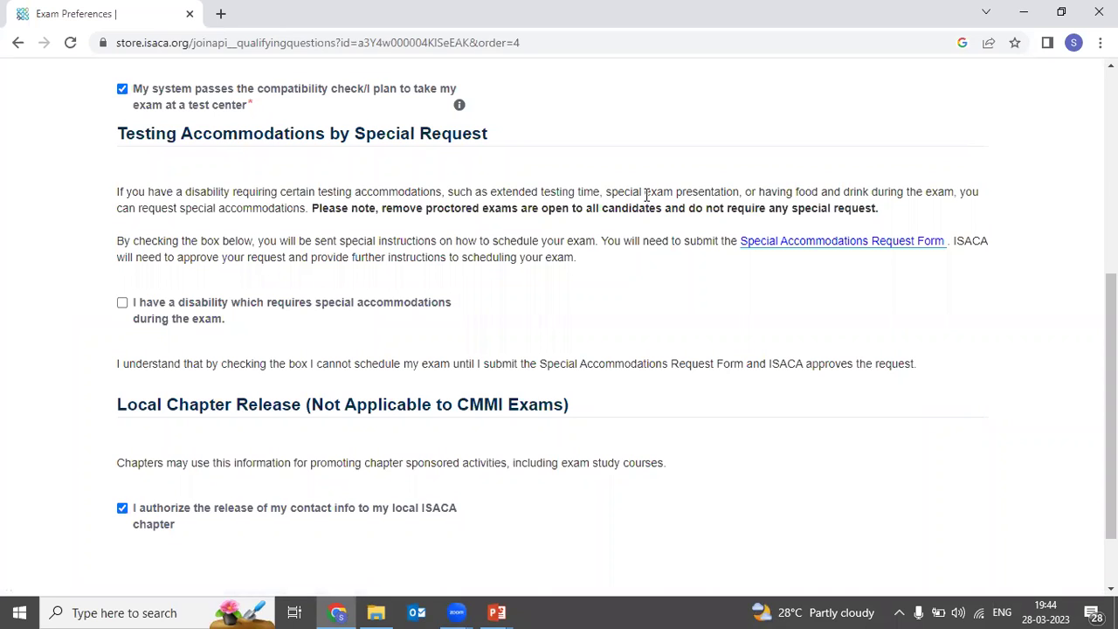
{"action": "scroll", "coordinate": [579, 225], "scroll_direction": "down", "scroll_amount": 1}
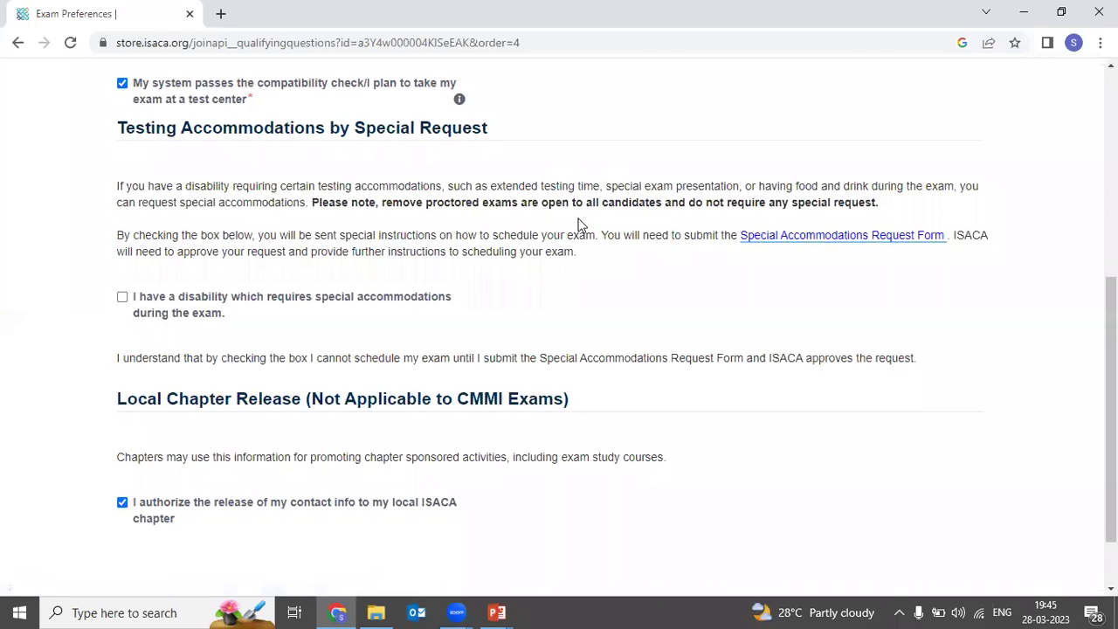
{"action": "scroll", "coordinate": [579, 224], "scroll_direction": "down", "scroll_amount": 1}
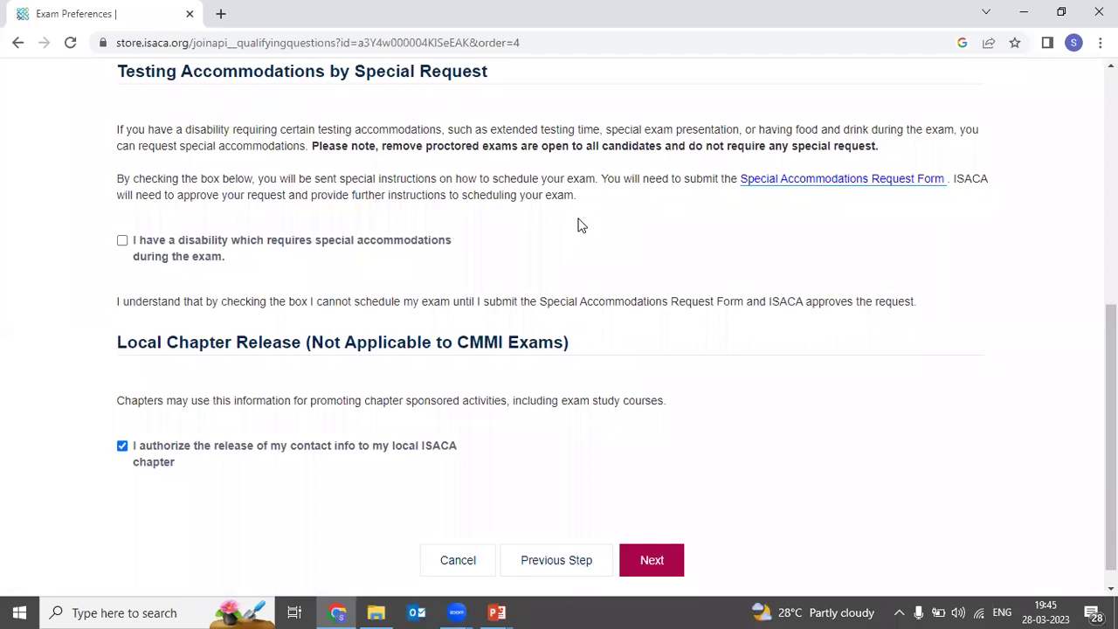
{"action": "scroll", "coordinate": [513, 248], "scroll_direction": "up", "scroll_amount": 4}
{"action": "scroll", "coordinate": [514, 247], "scroll_direction": "down", "scroll_amount": 4}
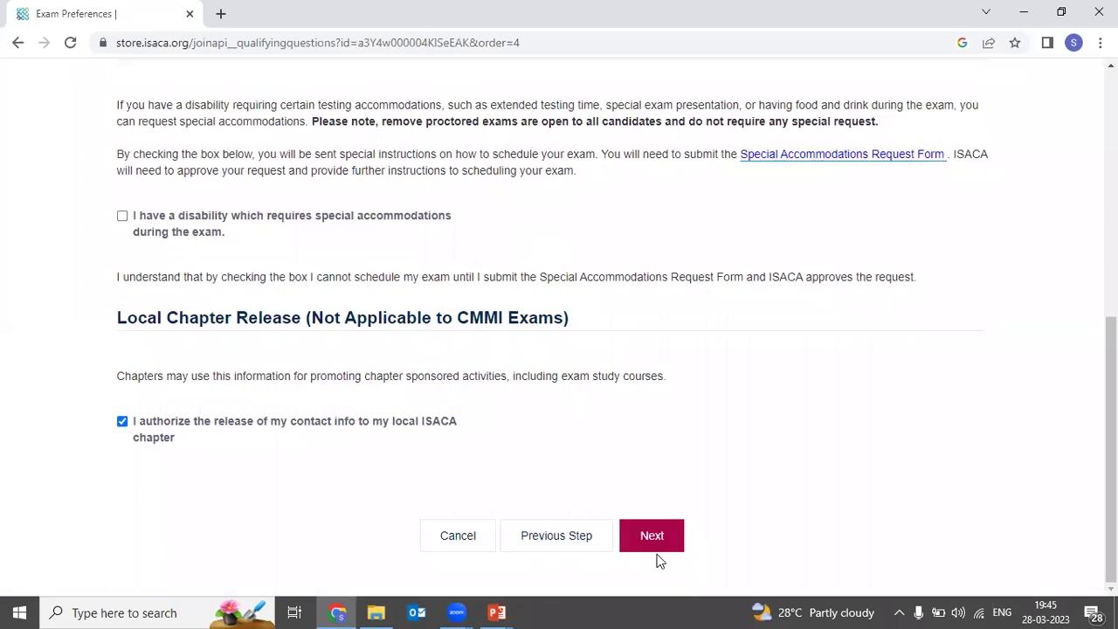
{"action": "left_click", "coordinate": [659, 536]}
Step: Scroll up on the Purchase Validation page while it processes
{"action": "scroll", "coordinate": [546, 362], "scroll_direction": "up", "scroll_amount": 3}
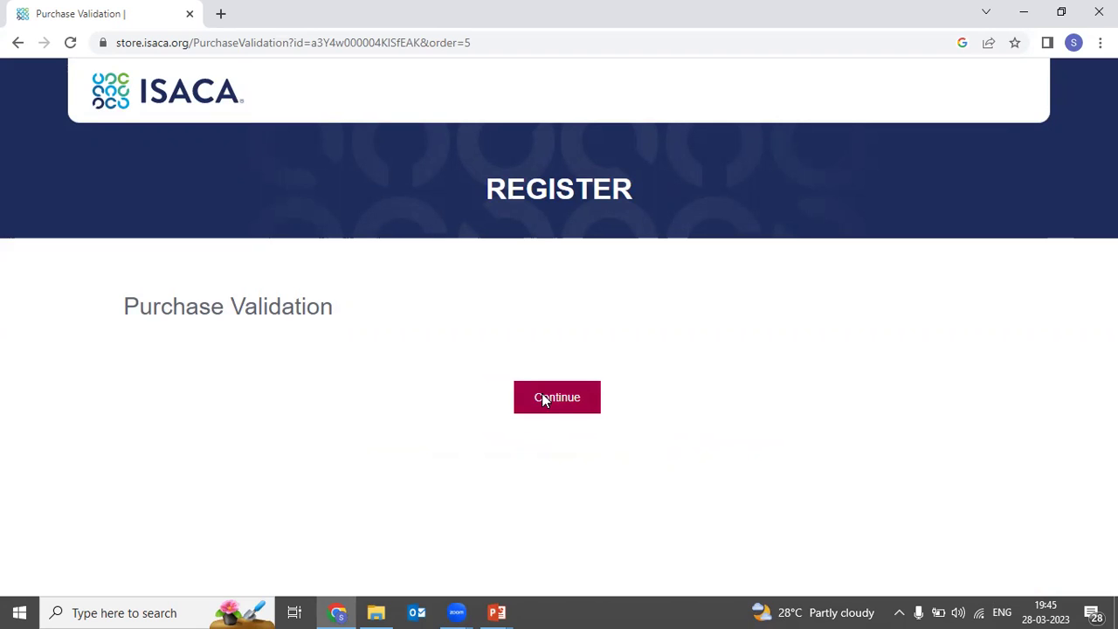
Step: Continue past purchase validation and choose checkout without joining as a member
{"action": "left_click", "coordinate": [561, 402]}
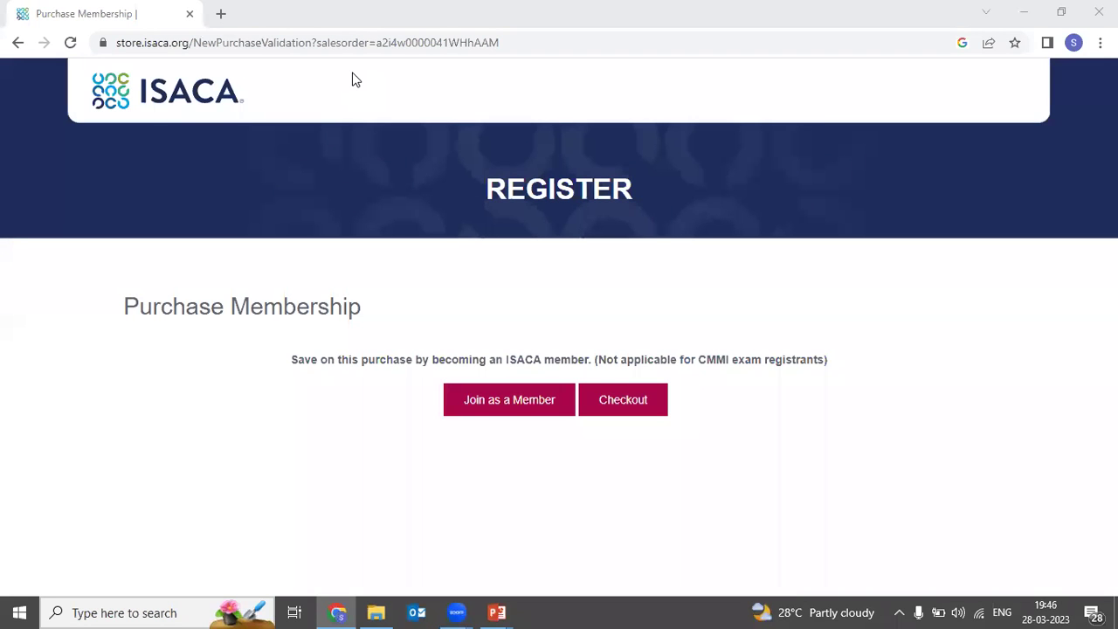
{"action": "left_click_drag", "start_coordinate": [495, 370], "coordinate": [394, 369]}
{"action": "left_click", "coordinate": [402, 385]}
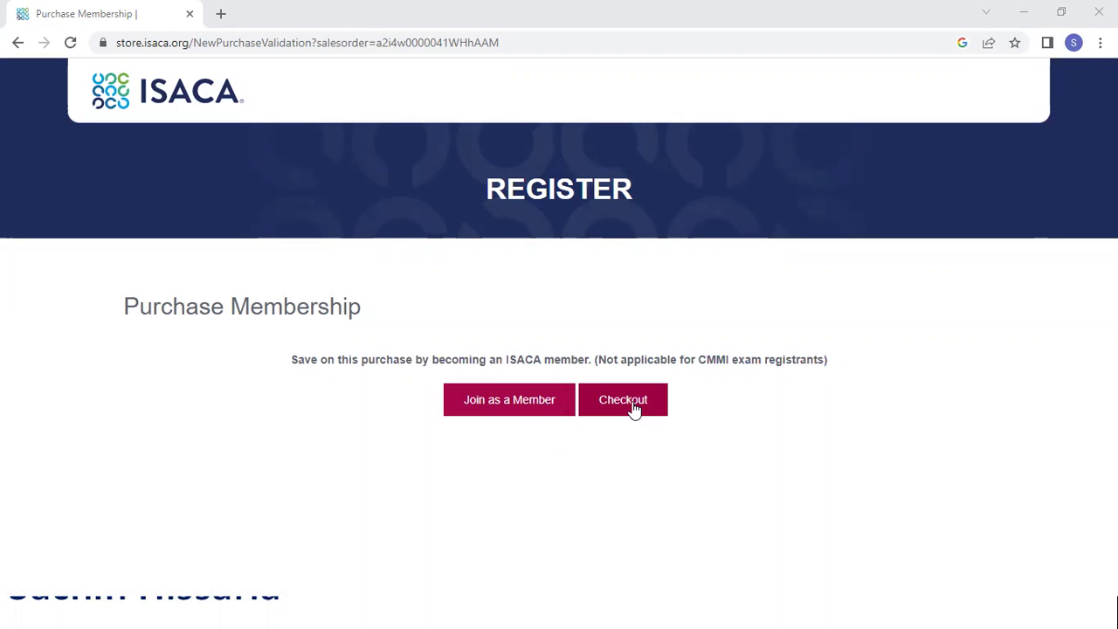
{"action": "left_click", "coordinate": [634, 406]}
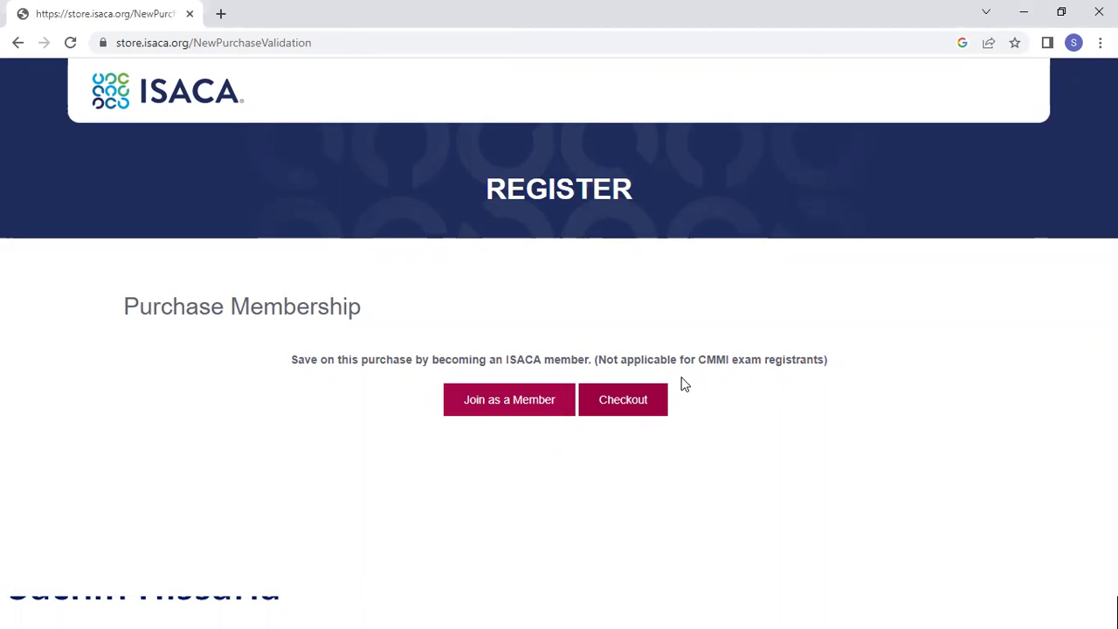
Step: Proceed to checkout and review the $760.00 order summary and the Discount Code field
{"action": "left_click", "coordinate": [666, 405]}
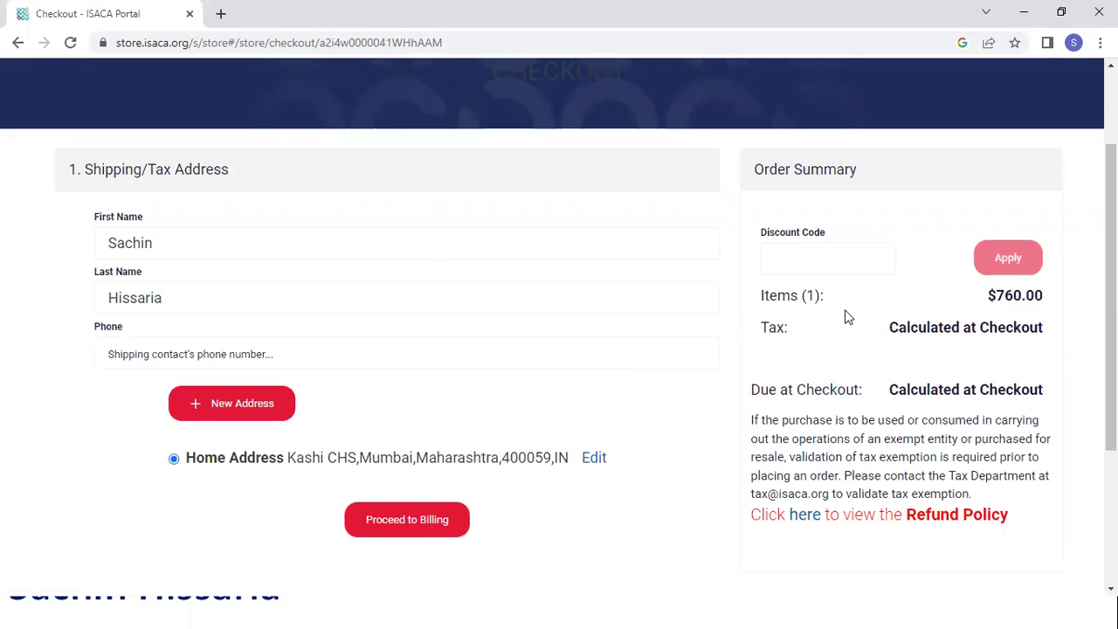
{"action": "scroll", "coordinate": [902, 352], "scroll_direction": "down", "scroll_amount": 1}
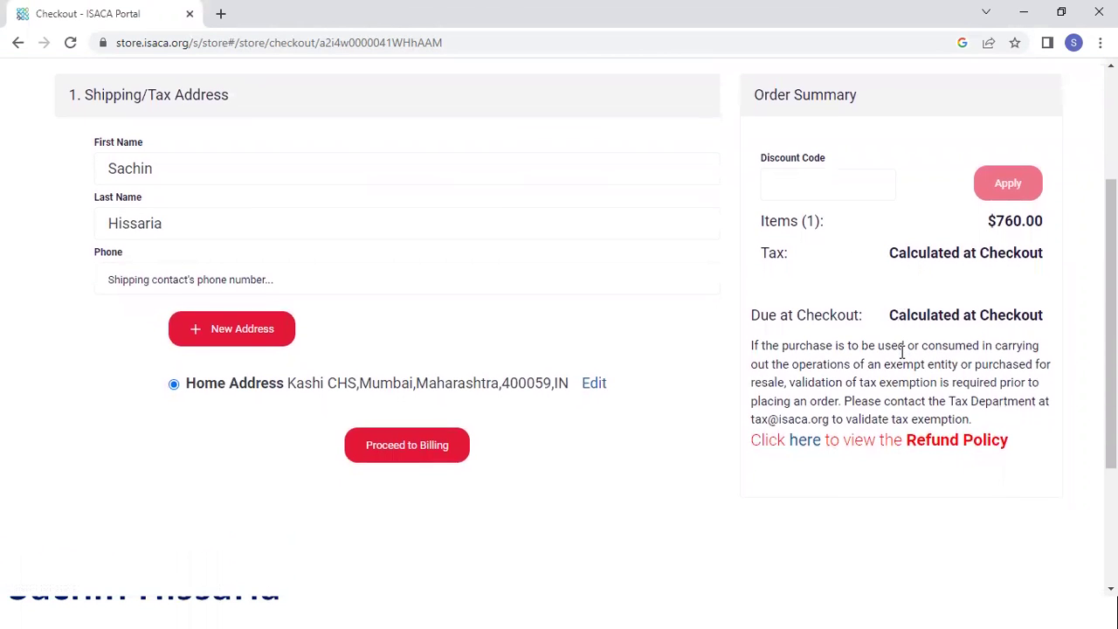
{"action": "scroll", "coordinate": [902, 352], "scroll_direction": "up", "scroll_amount": 1}
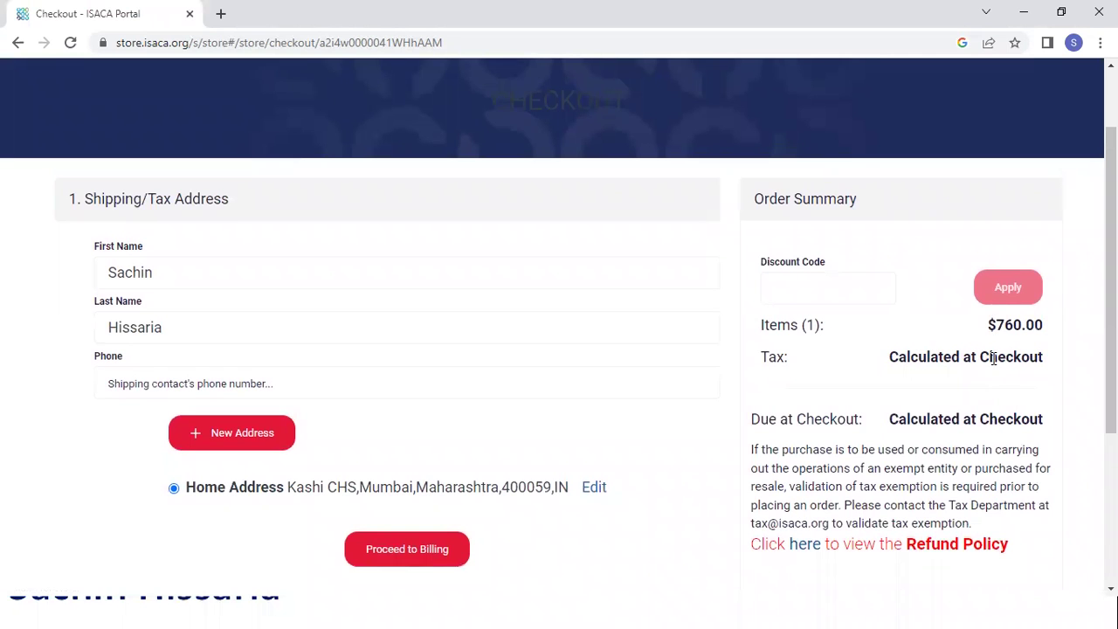
{"action": "left_click_drag", "start_coordinate": [986, 330], "coordinate": [1058, 341]}
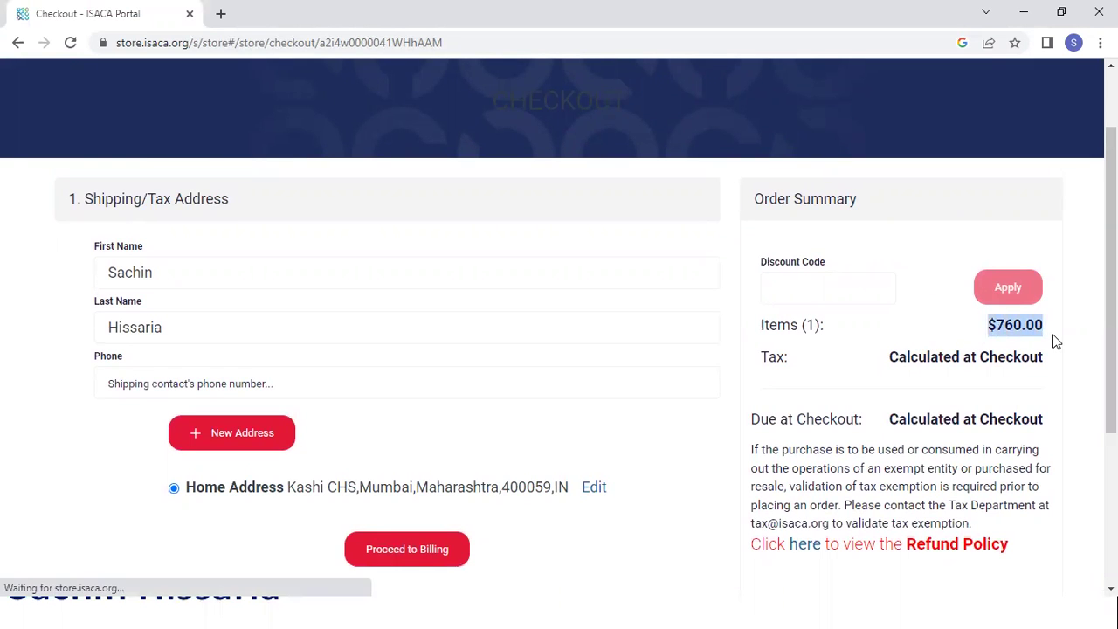
{"action": "left_click", "coordinate": [846, 293]}
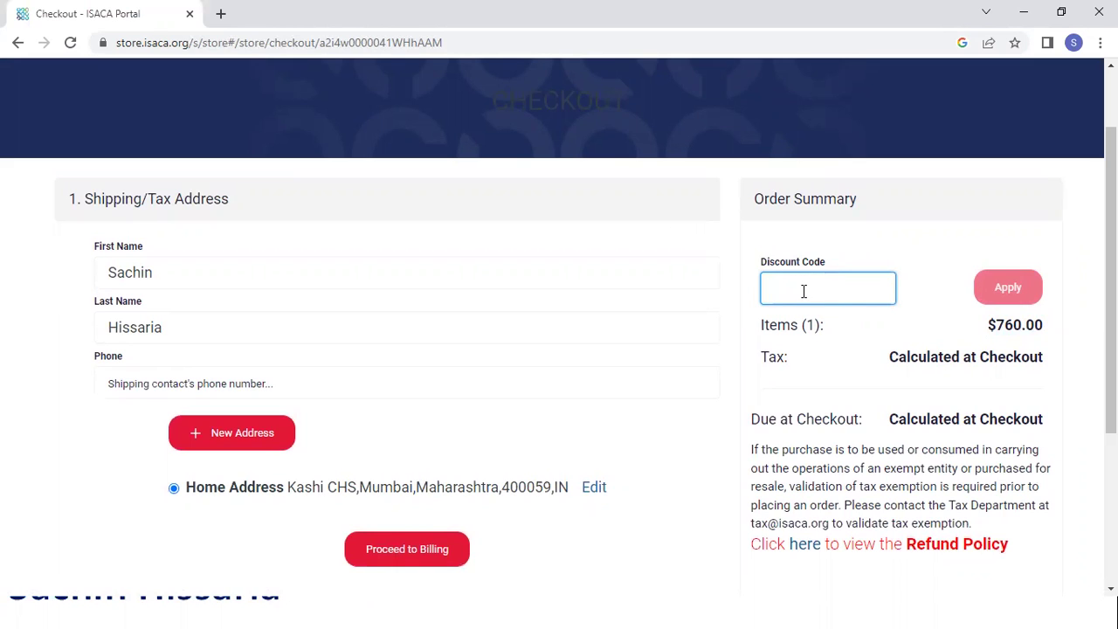
{"action": "left_click_drag", "start_coordinate": [831, 260], "coordinate": [764, 288]}
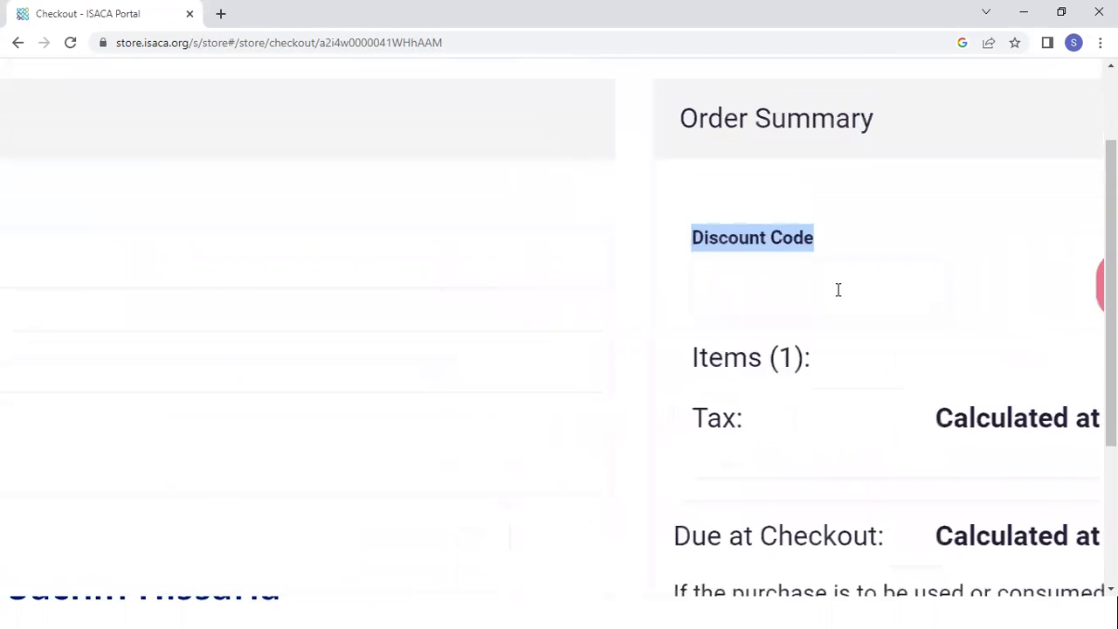
{"action": "scroll", "coordinate": [529, 414], "scroll_direction": "down", "scroll_amount": 1}
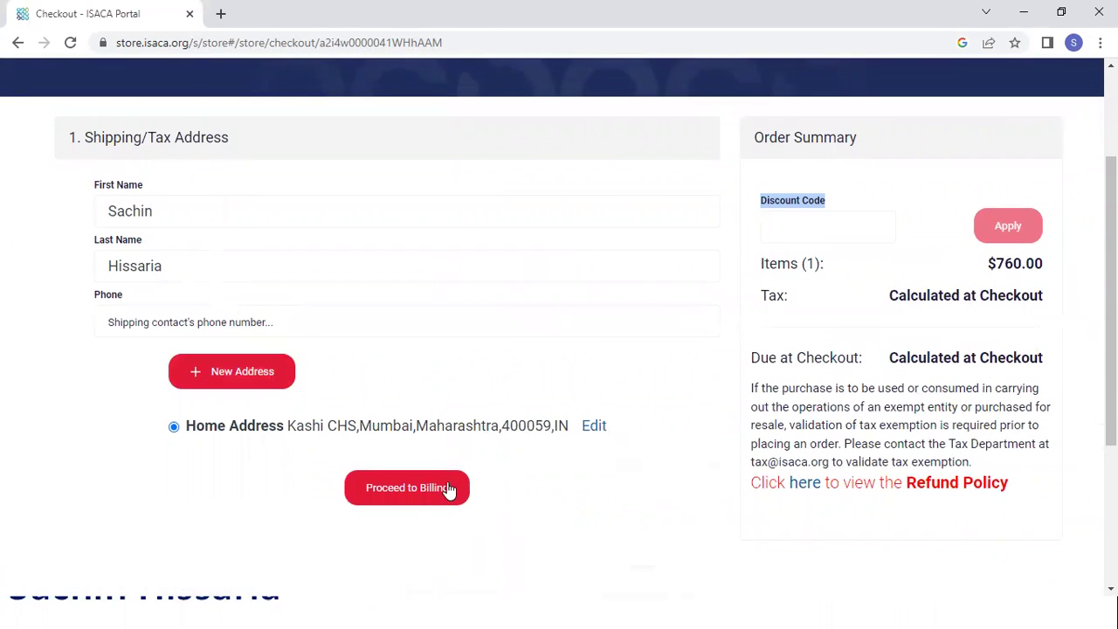
Step: Attempt Proceed to Billing, then dismiss the unexpected-error message with OK
{"action": "left_click", "coordinate": [423, 491]}
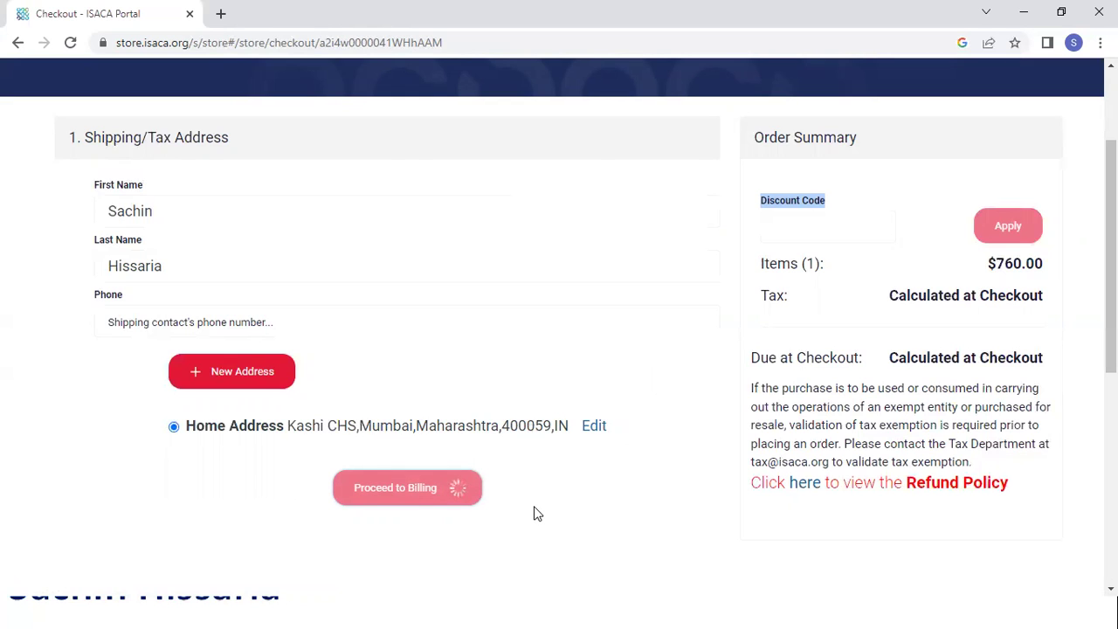
{"action": "scroll", "coordinate": [537, 514], "scroll_direction": "down", "scroll_amount": 4}
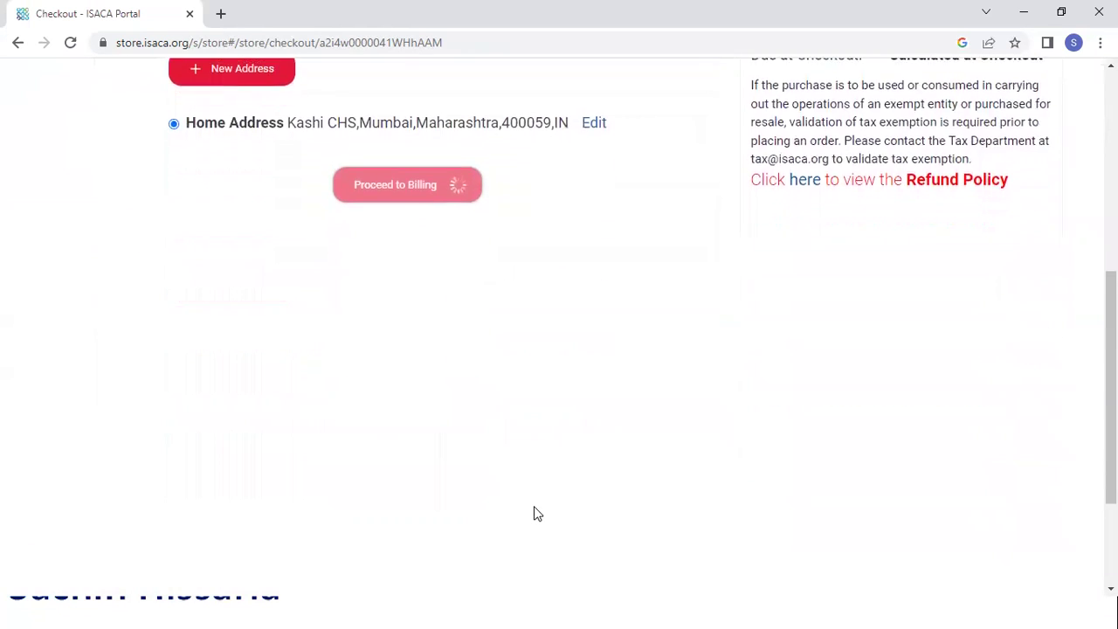
{"action": "scroll", "coordinate": [535, 508], "scroll_direction": "down", "scroll_amount": 2}
{"action": "scroll", "coordinate": [535, 524], "scroll_direction": "up", "scroll_amount": 5}
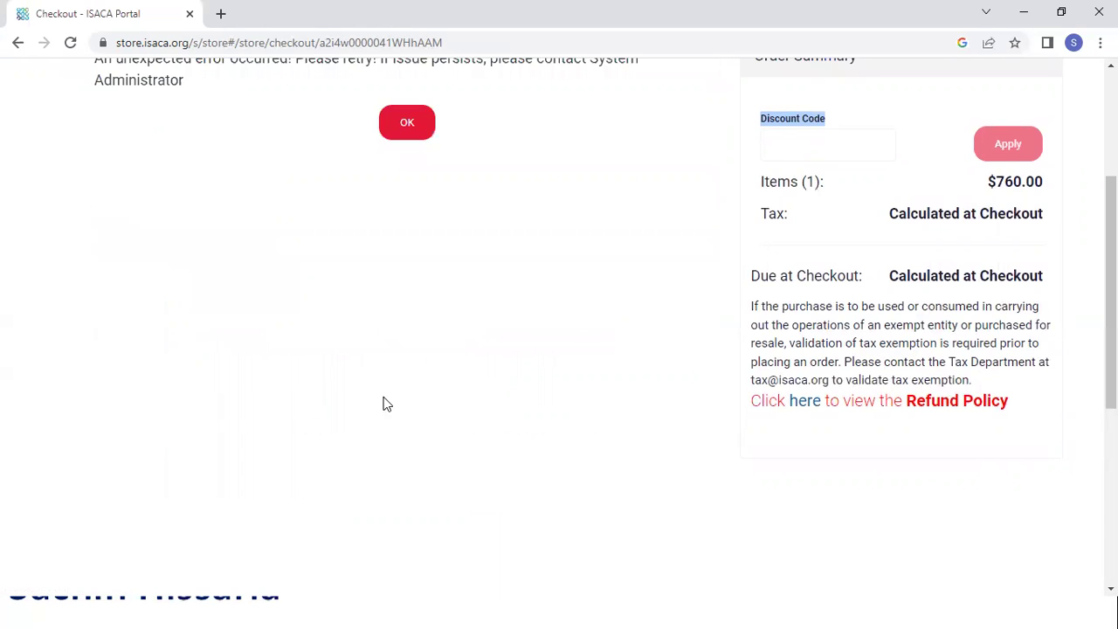
{"action": "scroll", "coordinate": [394, 379], "scroll_direction": "up", "scroll_amount": 2}
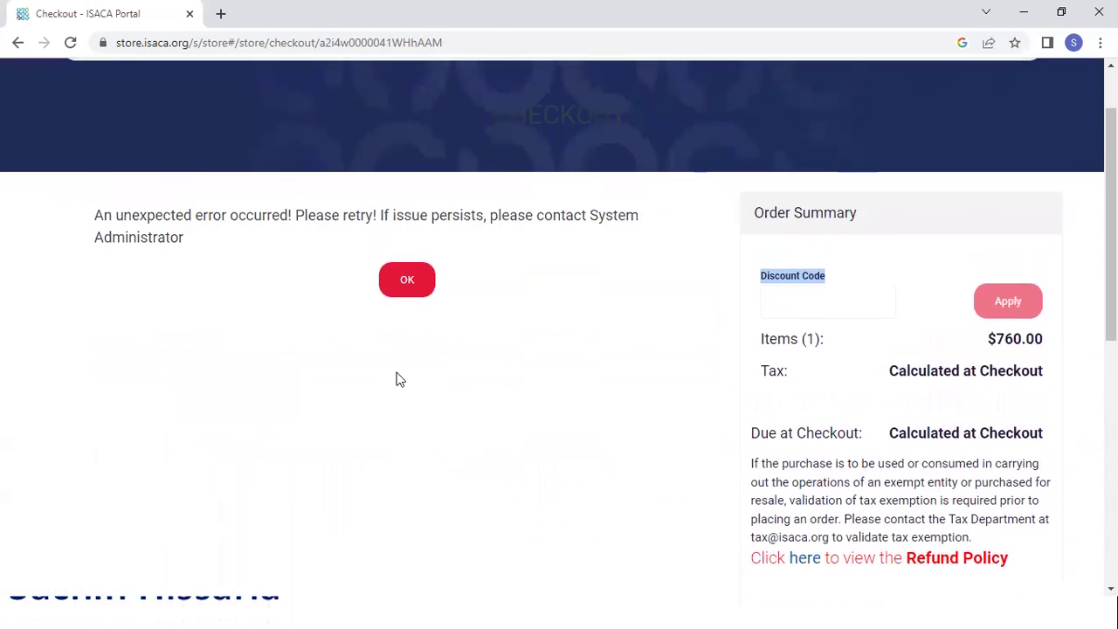
{"action": "left_click", "coordinate": [384, 291]}
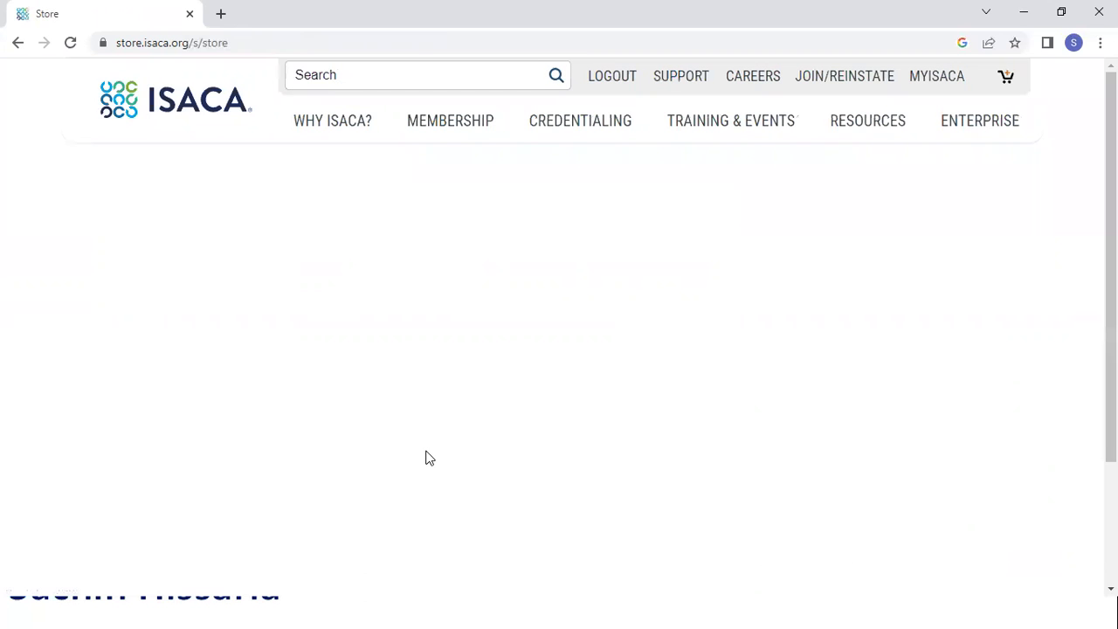
Step: Browse the ISACA Store product catalog, then put Chrome away to show the desktop
{"action": "scroll", "coordinate": [429, 458], "scroll_direction": "down", "scroll_amount": 2}
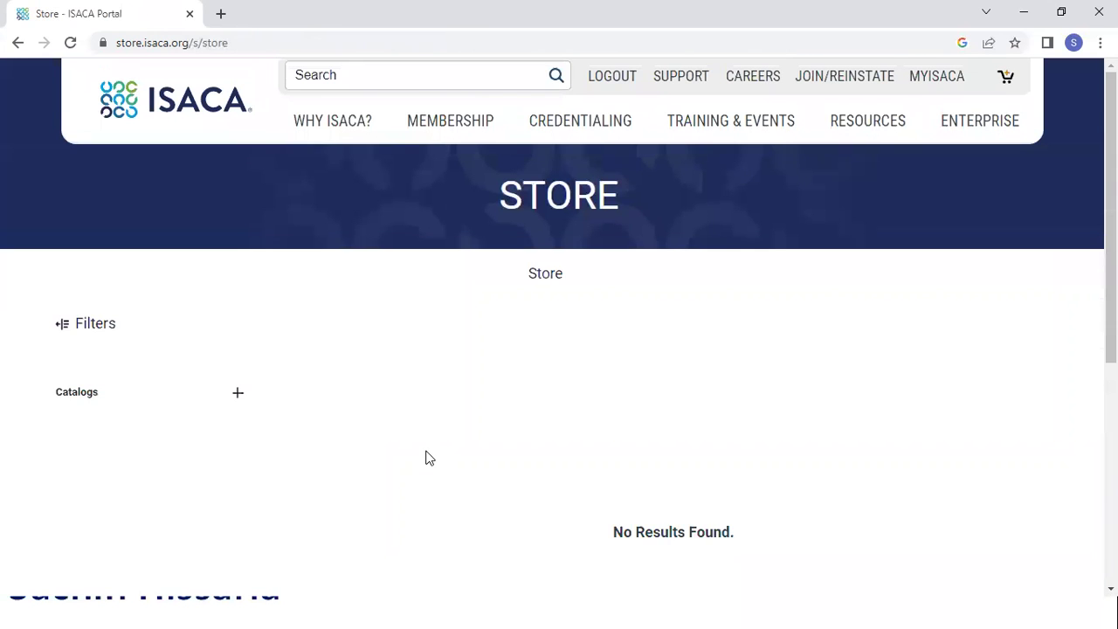
{"action": "scroll", "coordinate": [429, 458], "scroll_direction": "down", "scroll_amount": 1}
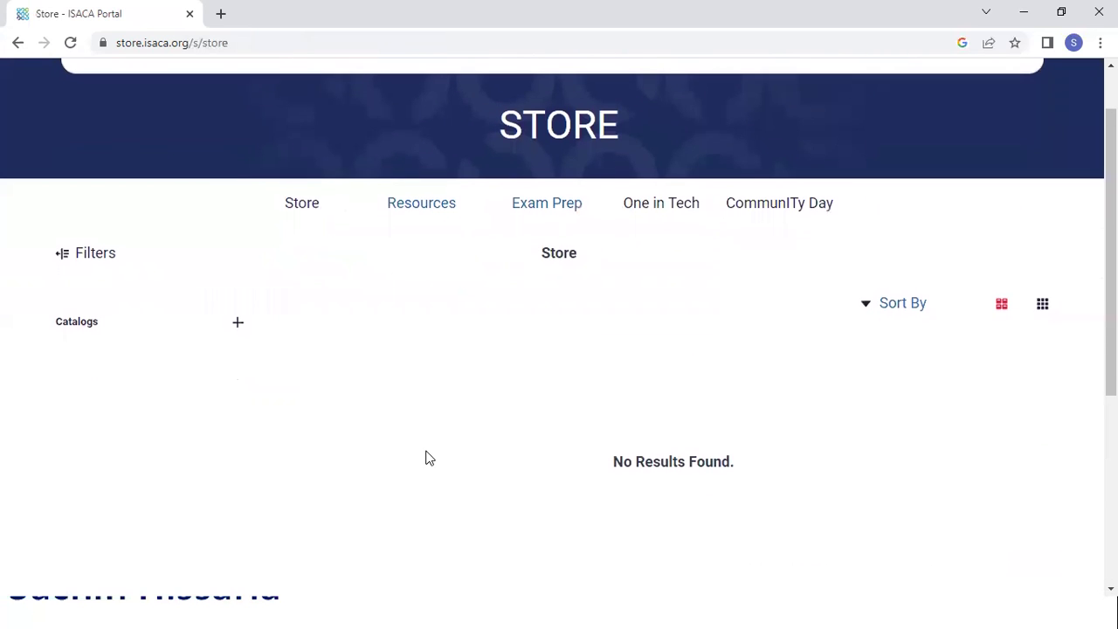
{"action": "scroll", "coordinate": [429, 458], "scroll_direction": "down", "scroll_amount": 1}
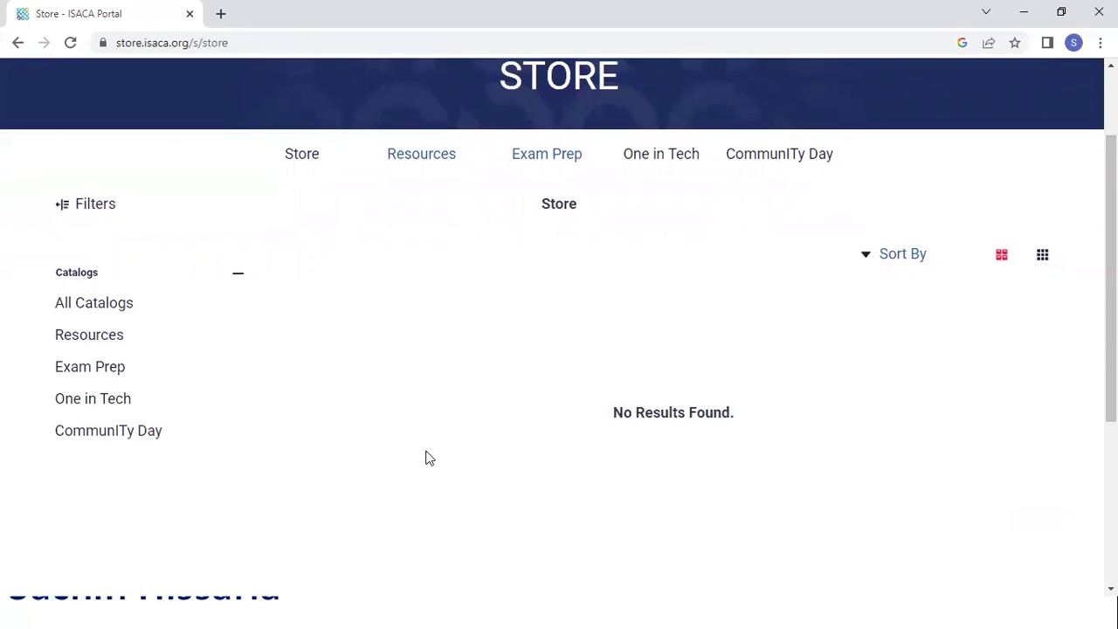
{"action": "scroll", "coordinate": [429, 458], "scroll_direction": "up", "scroll_amount": 2}
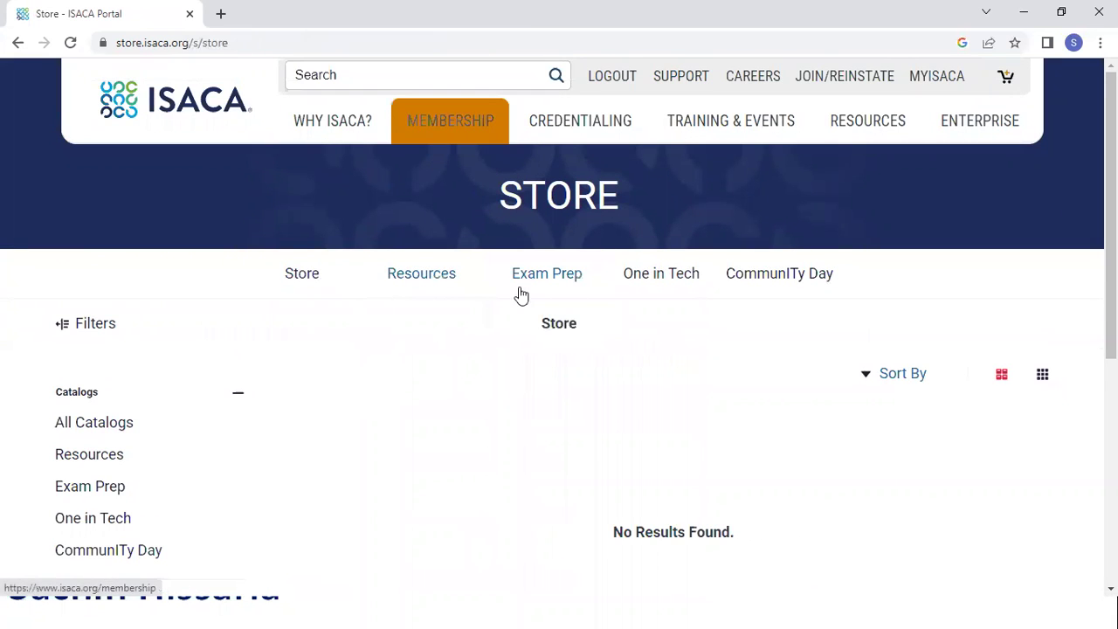
{"action": "scroll", "coordinate": [789, 420], "scroll_direction": "down", "scroll_amount": 2}
{"action": "scroll", "coordinate": [789, 419], "scroll_direction": "down", "scroll_amount": 4}
{"action": "scroll", "coordinate": [789, 418], "scroll_direction": "up", "scroll_amount": 6}
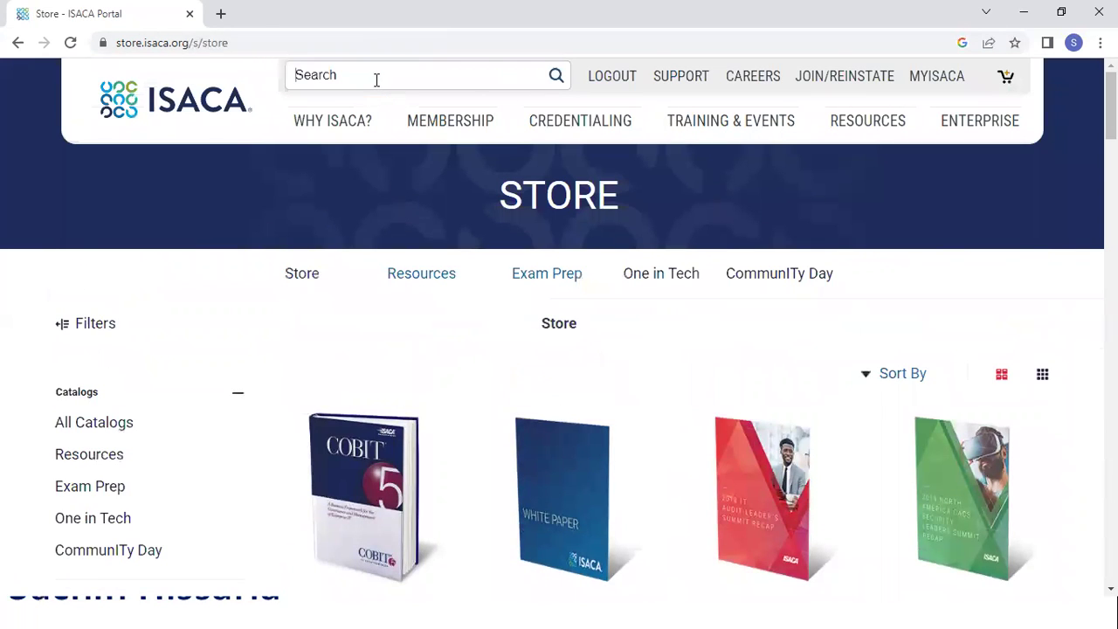
{"action": "mouse_move", "coordinate": [386, 270]}
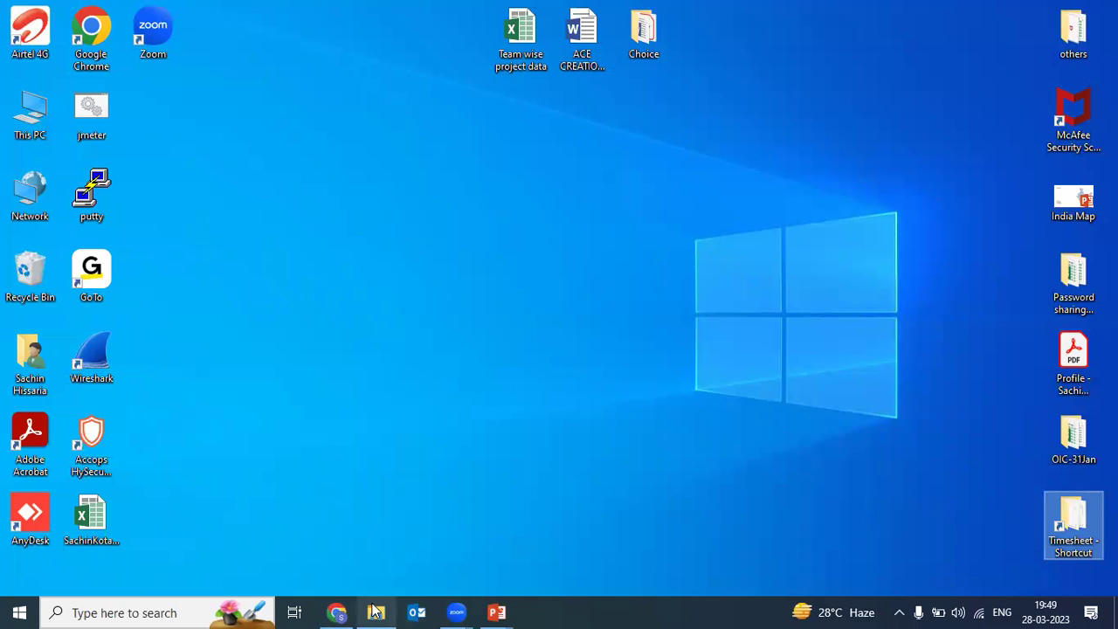
Step: Launch a new maximized Chrome window under the second user profile
{"action": "mouse_move", "coordinate": [341, 612]}
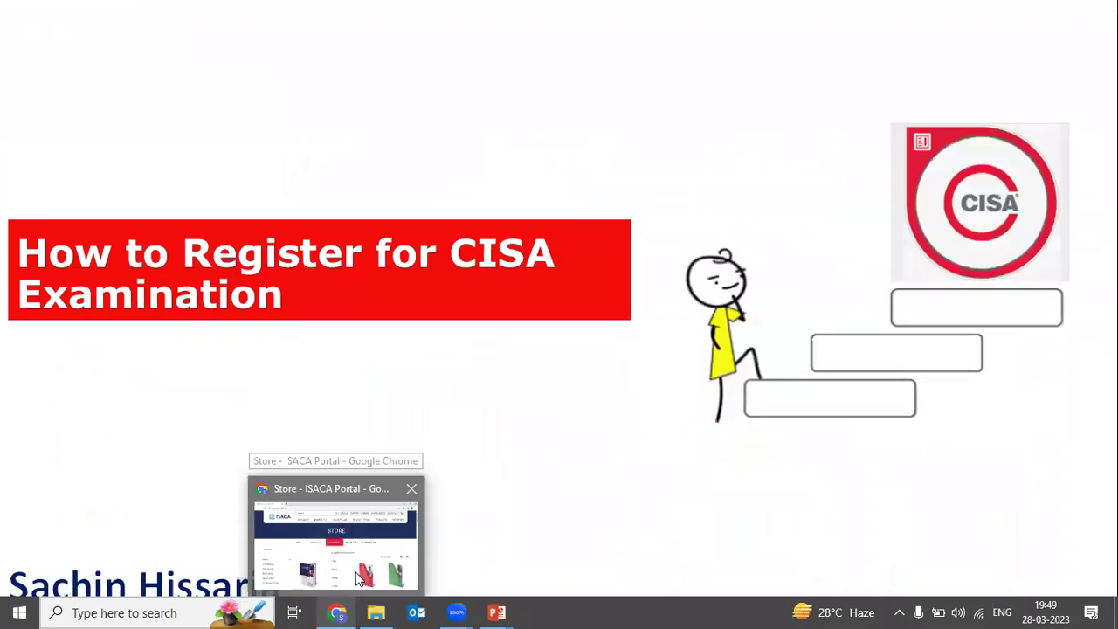
{"action": "left_click", "coordinate": [358, 579]}
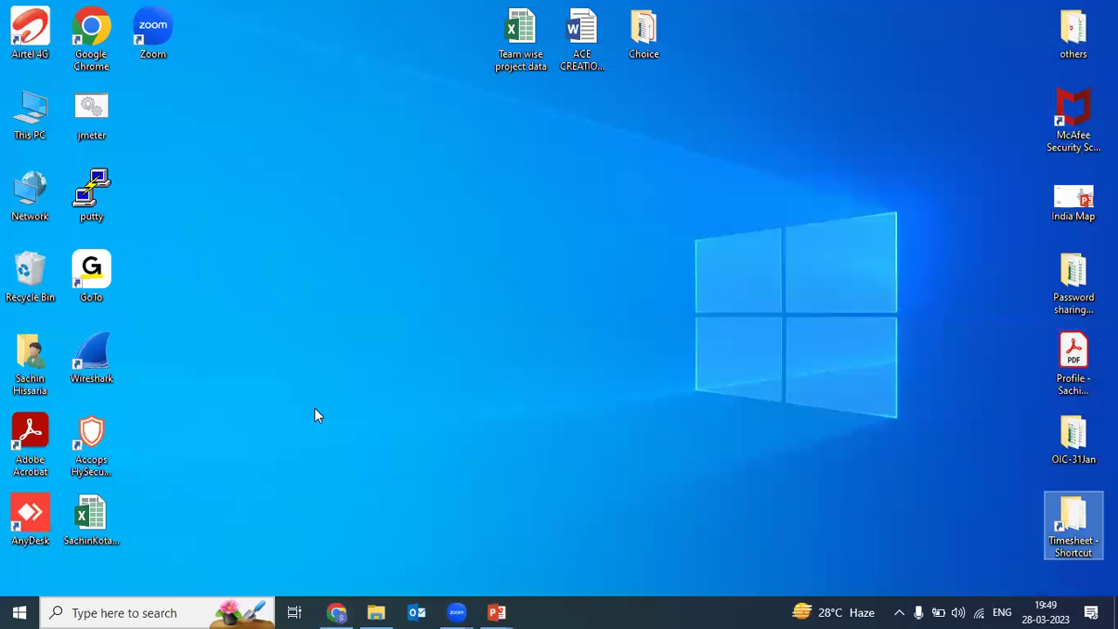
{"action": "double_click", "coordinate": [94, 40]}
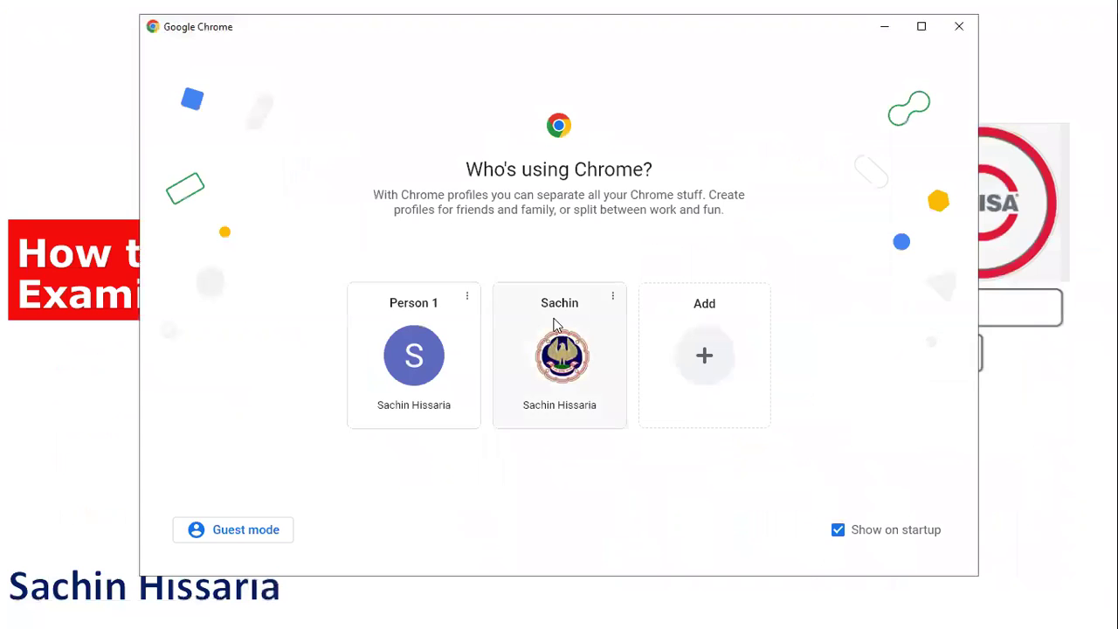
{"action": "left_click", "coordinate": [560, 341]}
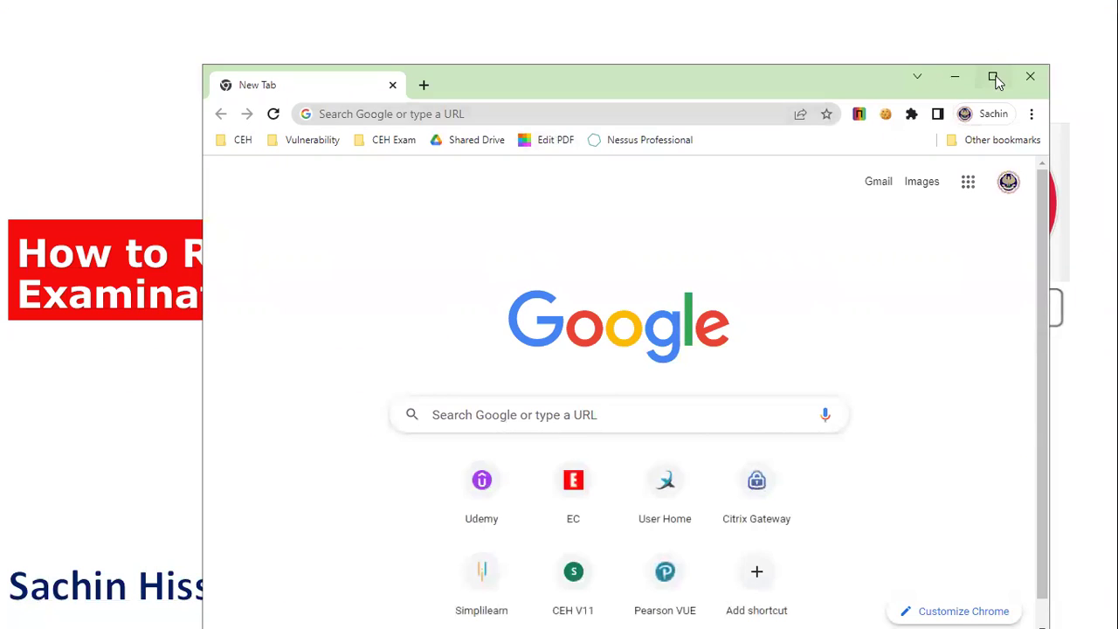
{"action": "left_click", "coordinate": [993, 77]}
Step: Navigate the new window to isaca.org
{"action": "left_click", "coordinate": [498, 44]}
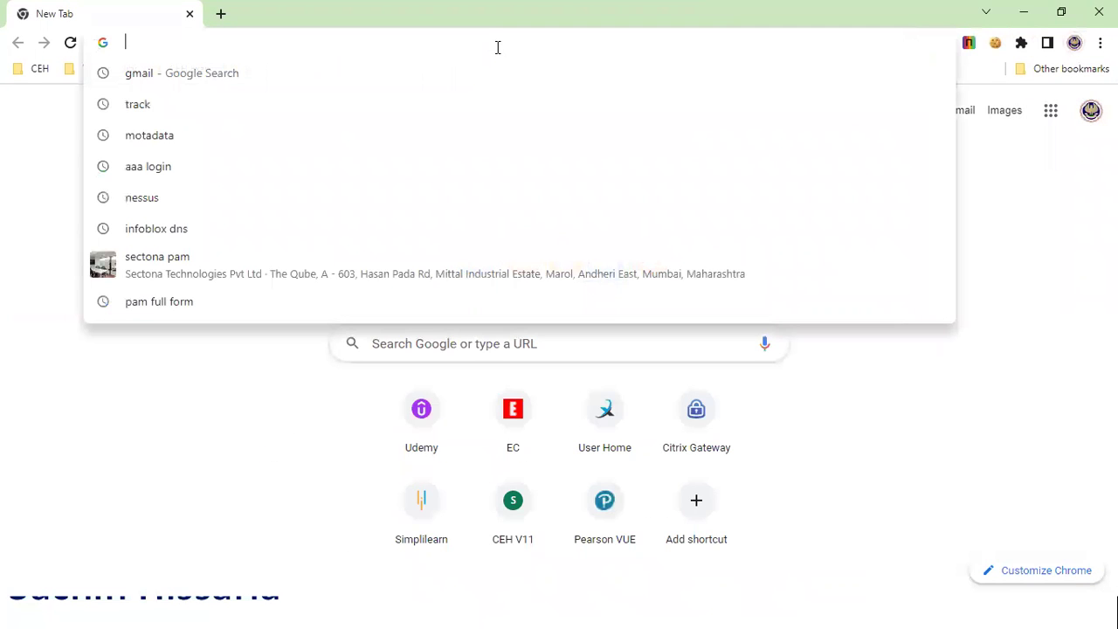
{"action": "type", "text": "h"}
{"action": "key", "text": "BackSpace"}
{"action": "key", "text": "BackSpace"}
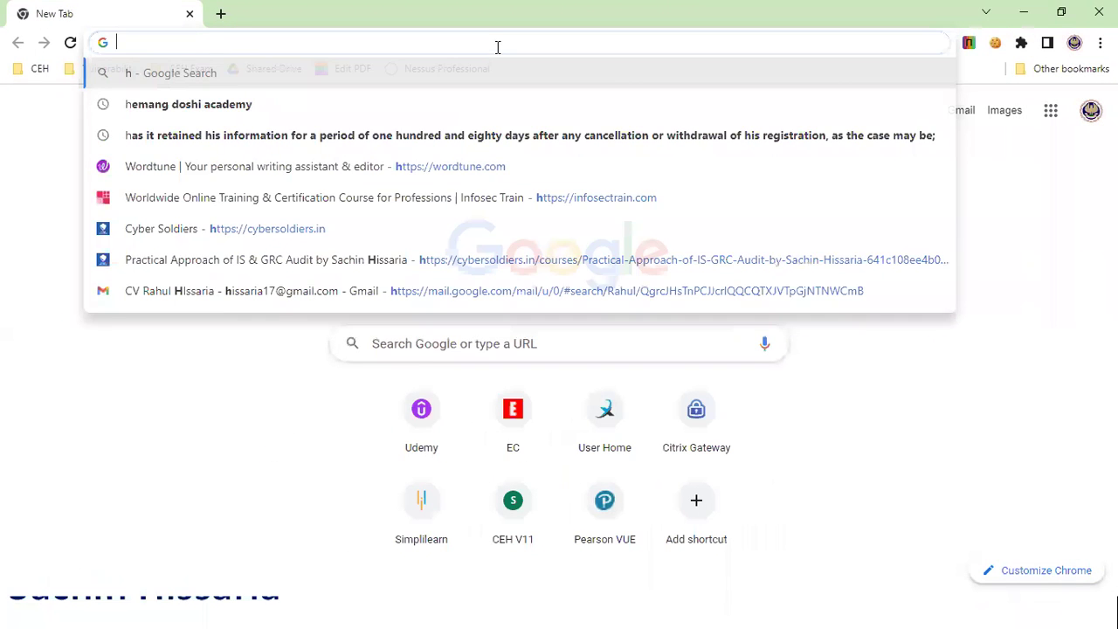
{"action": "type", "text": "isa"}
{"action": "key", "text": "Return"}
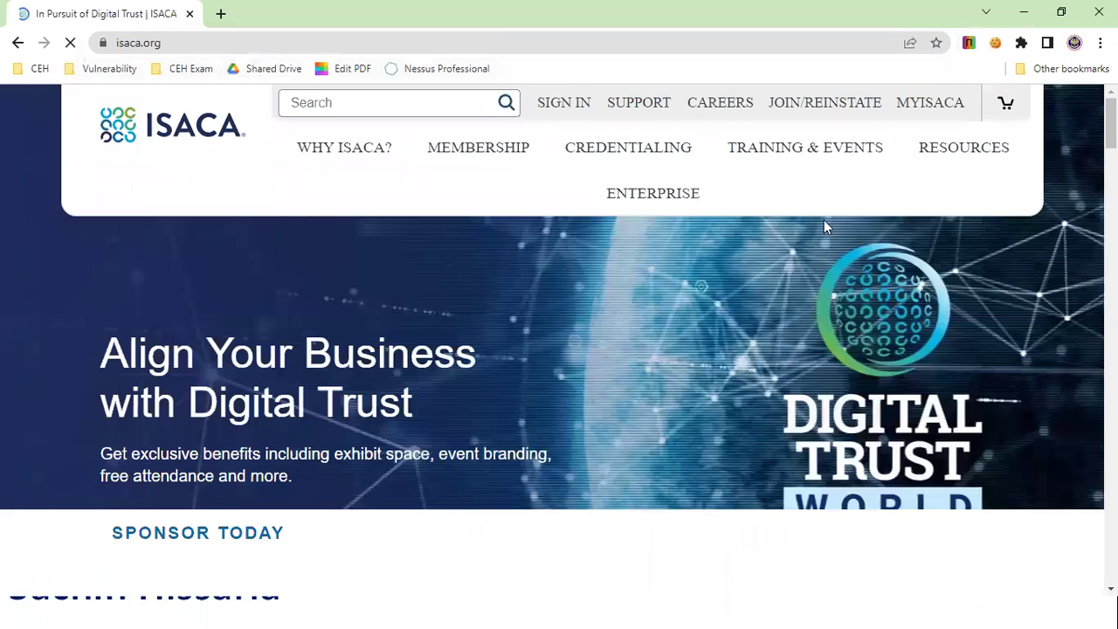
{"action": "mouse_move", "coordinate": [951, 117]}
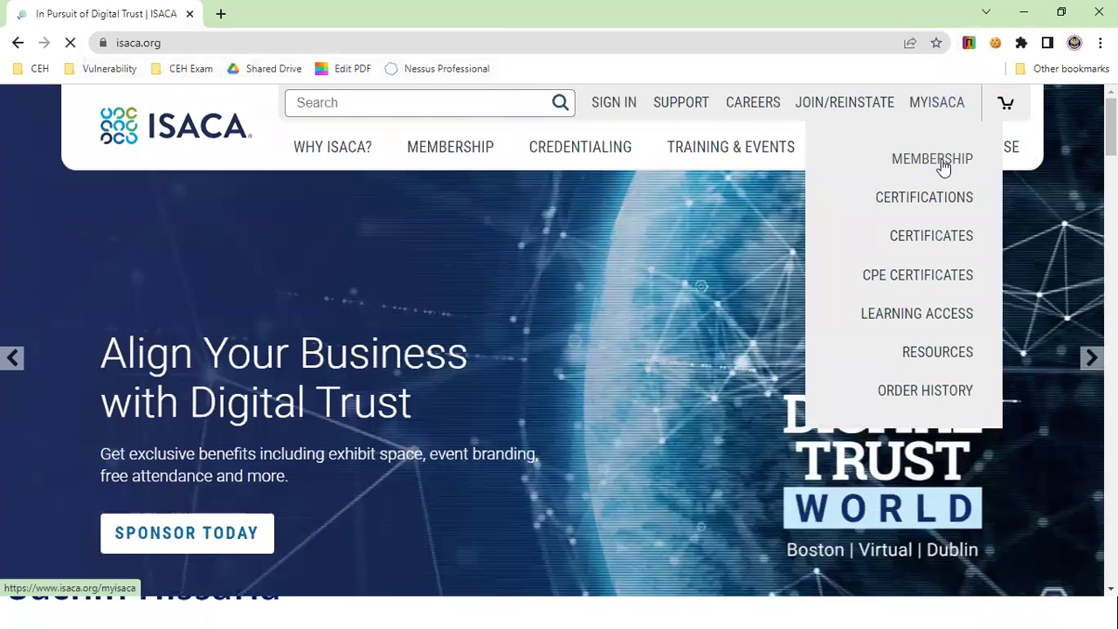
Step: Open the cart and log in with the saved credentials to reach the MyISACA dashboard
{"action": "left_click", "coordinate": [1009, 106]}
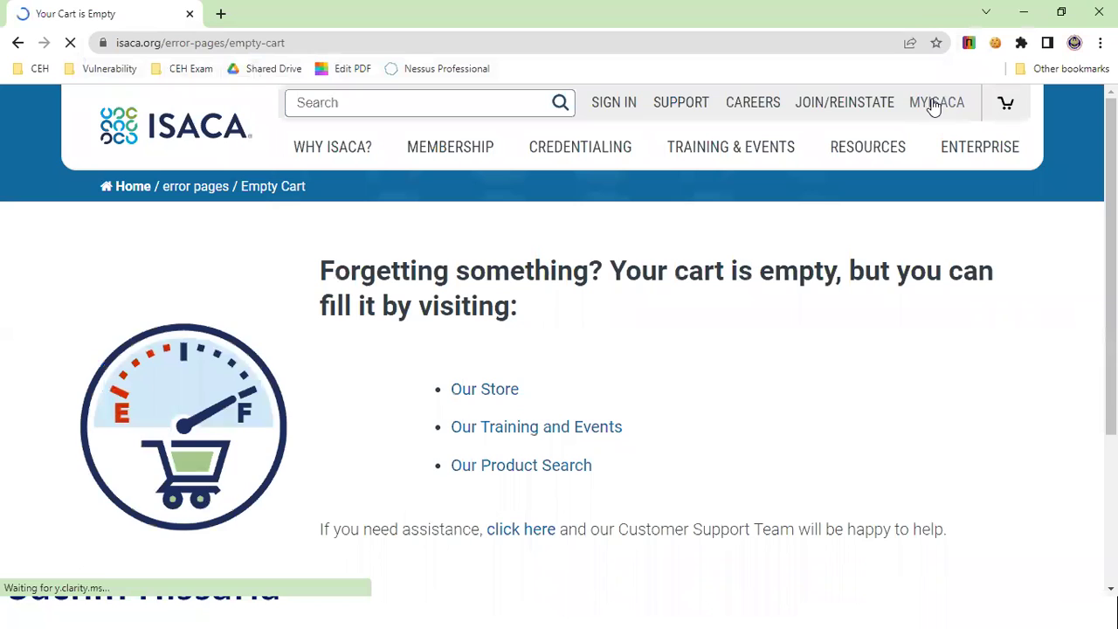
{"action": "scroll", "coordinate": [621, 351], "scroll_direction": "down", "scroll_amount": 1}
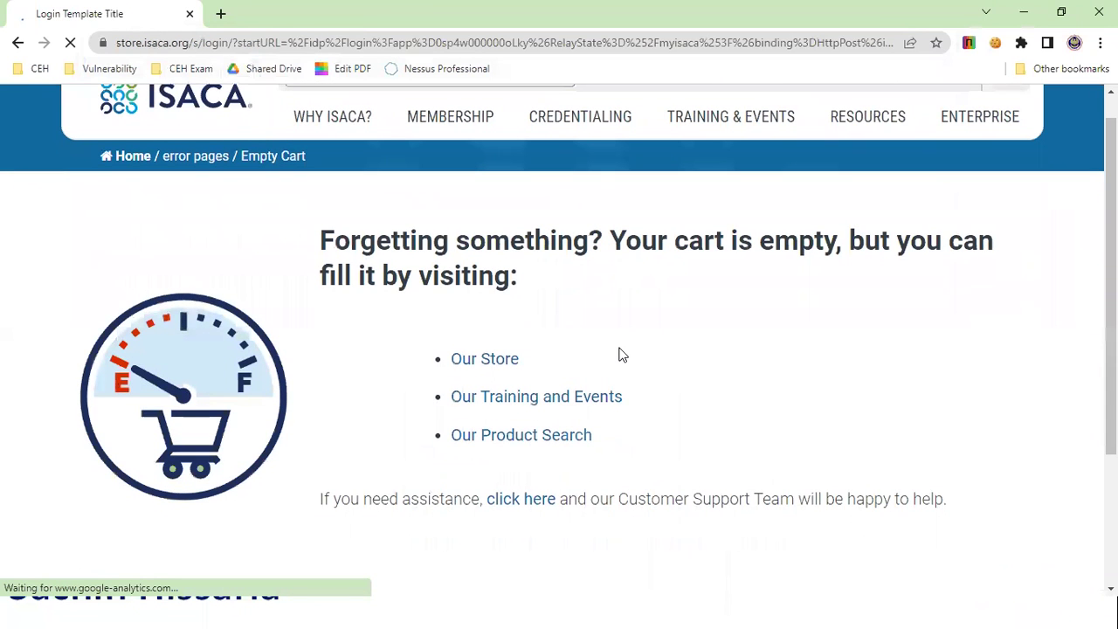
{"action": "scroll", "coordinate": [563, 363], "scroll_direction": "down", "scroll_amount": 1}
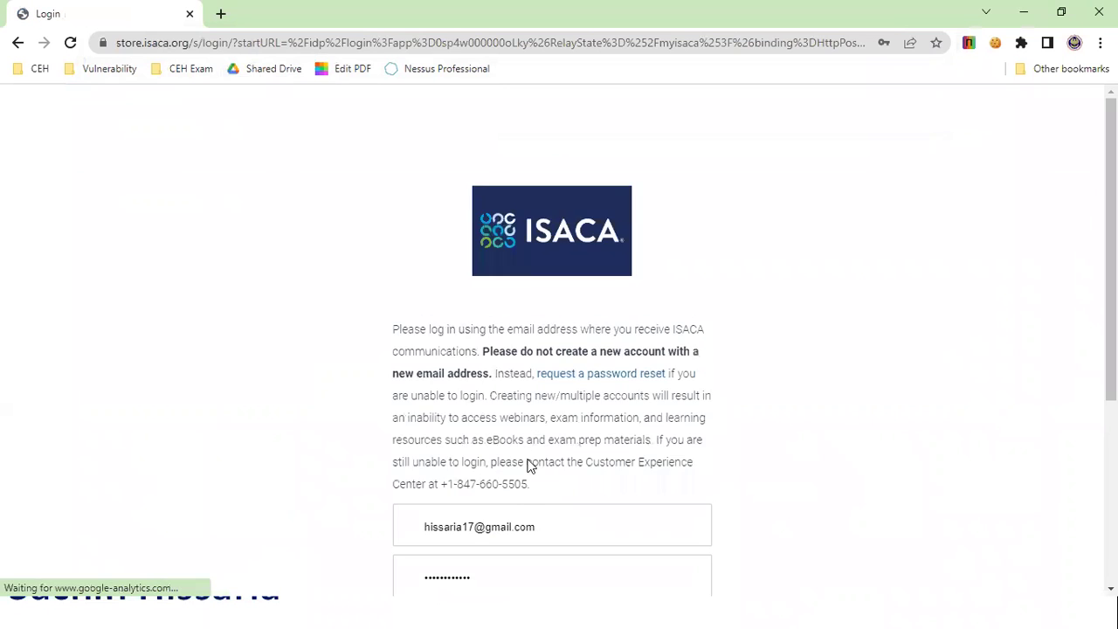
{"action": "scroll", "coordinate": [529, 485], "scroll_direction": "down", "scroll_amount": 1}
{"action": "left_click", "coordinate": [549, 467]}
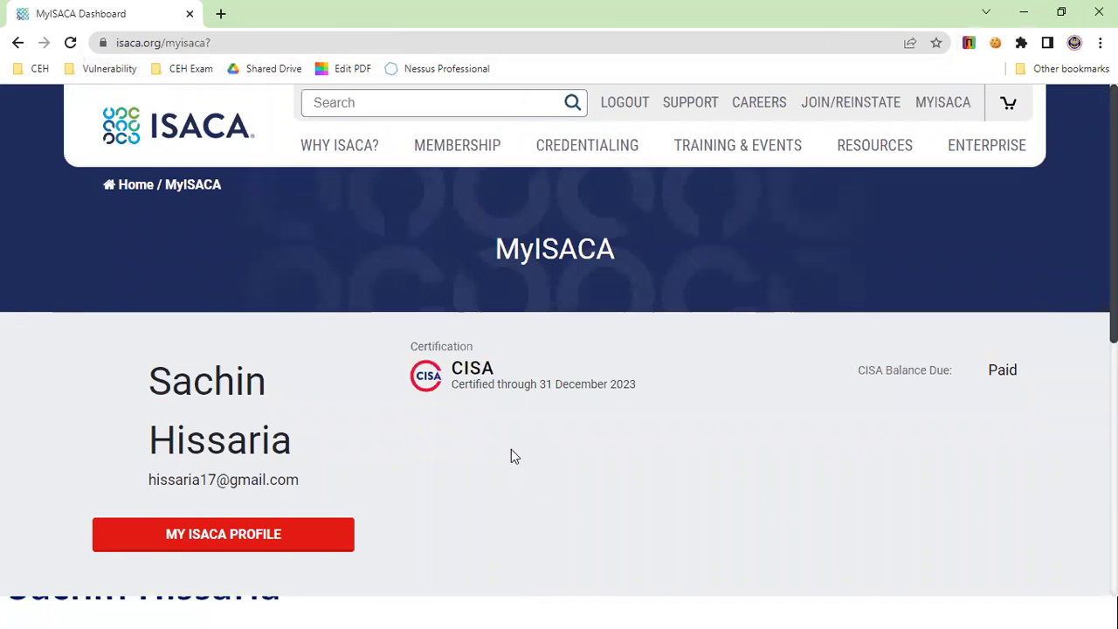
Step: Search the site for 'cism' and open the CISM—Certified Information Security Manager page
{"action": "left_click", "coordinate": [414, 101]}
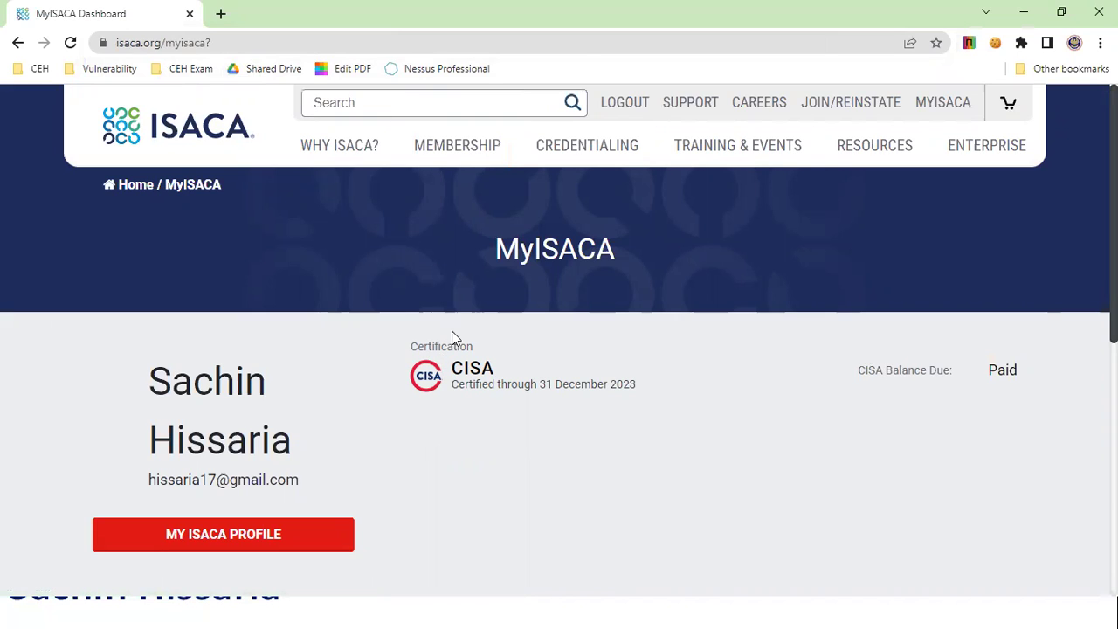
{"action": "type", "text": "cism"}
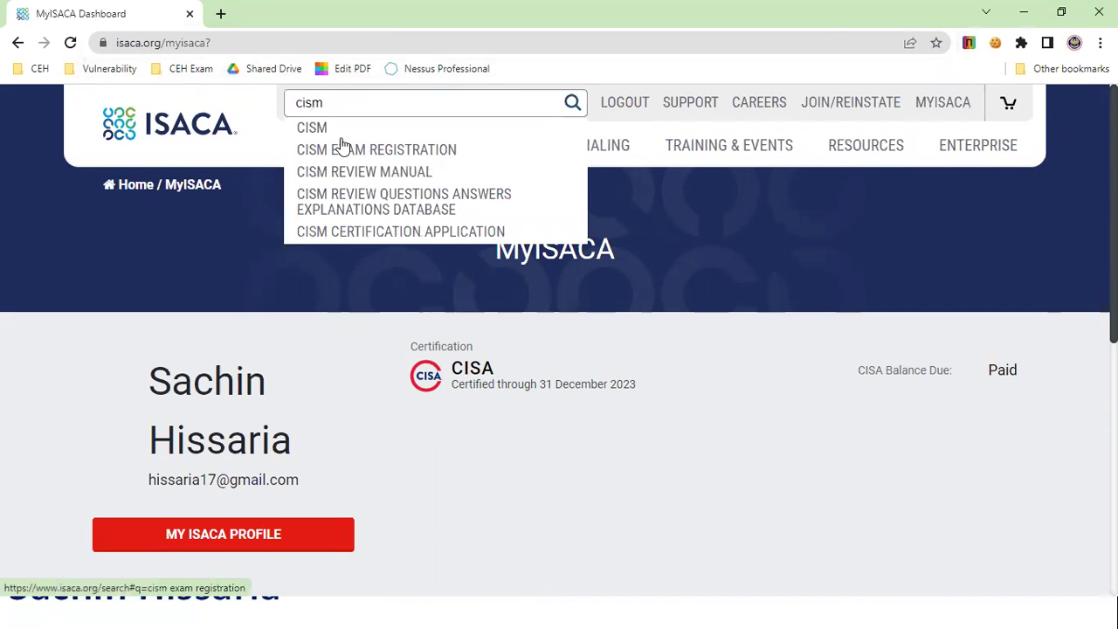
{"action": "left_click", "coordinate": [320, 128]}
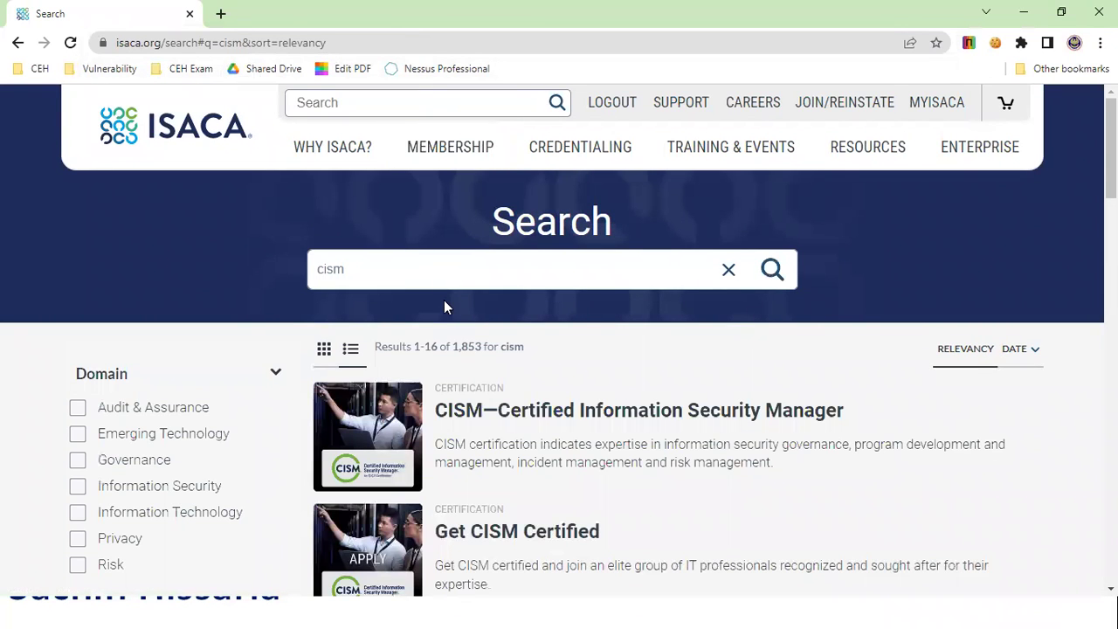
{"action": "scroll", "coordinate": [444, 301], "scroll_direction": "down", "scroll_amount": 1}
{"action": "left_click", "coordinate": [468, 325]}
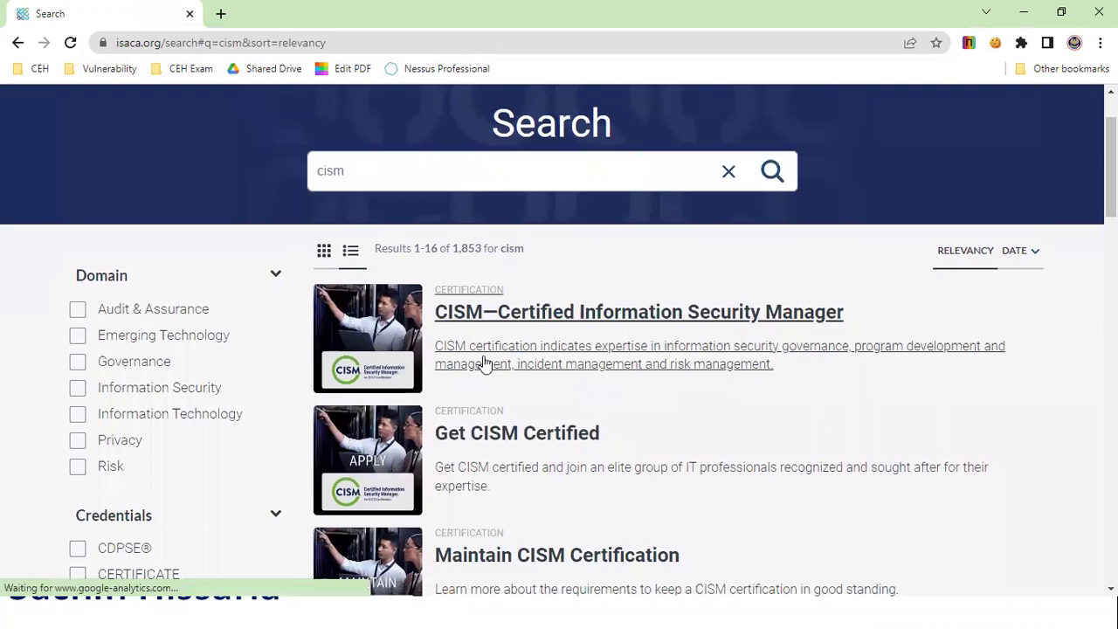
{"action": "scroll", "coordinate": [390, 414], "scroll_direction": "down", "scroll_amount": 2}
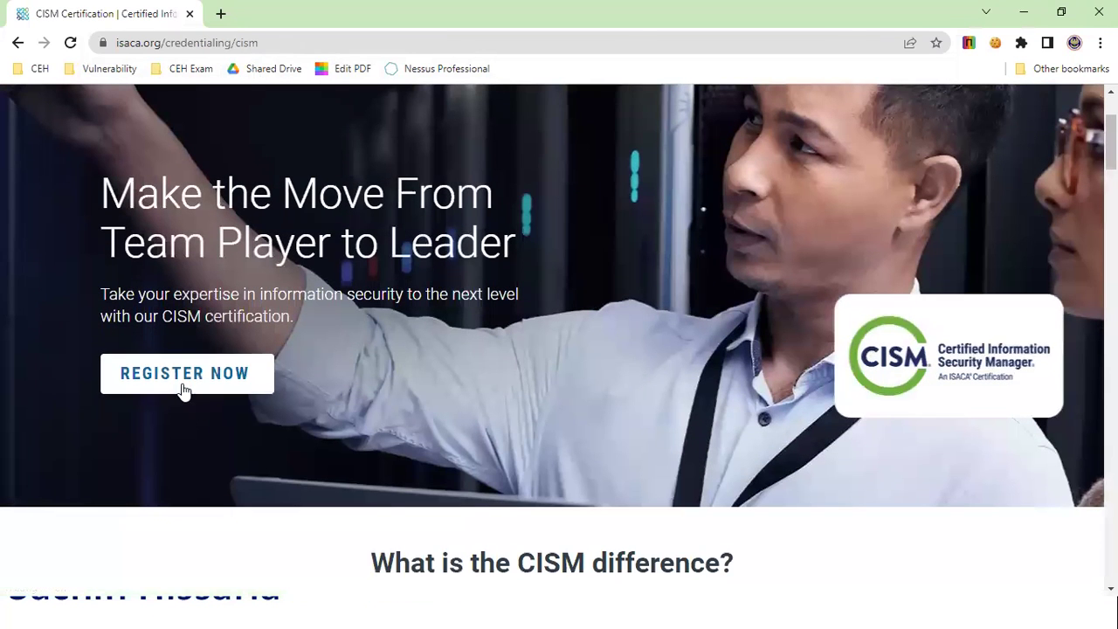
Step: Start CISM exam registration and scroll through the Qualifying Questions form
{"action": "left_click", "coordinate": [224, 378]}
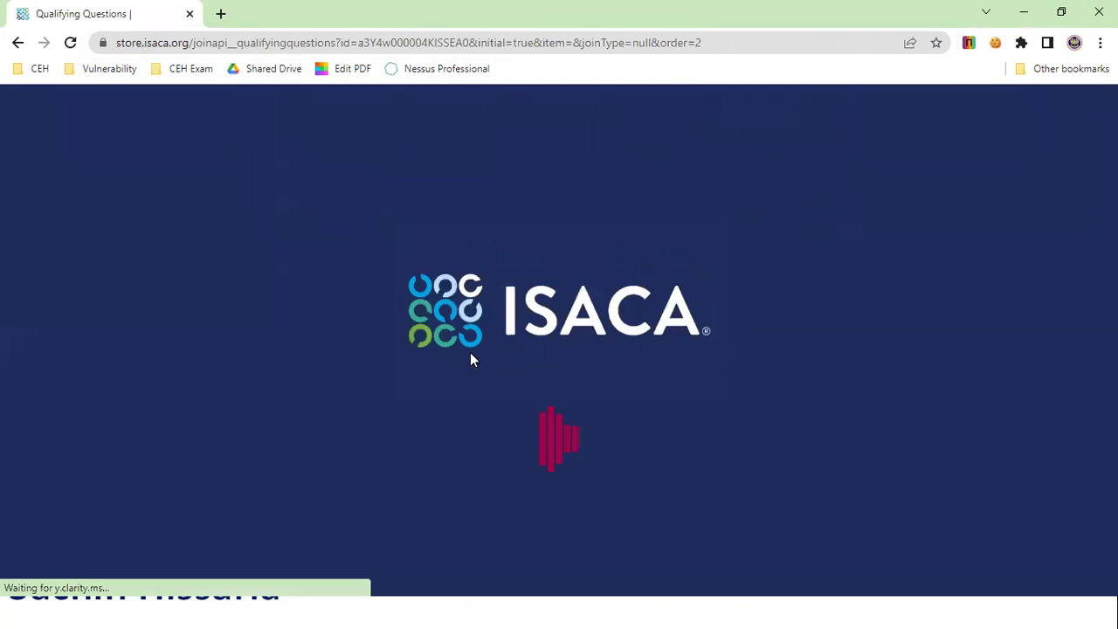
{"action": "scroll", "coordinate": [474, 435], "scroll_direction": "down", "scroll_amount": 4}
{"action": "scroll", "coordinate": [474, 434], "scroll_direction": "down", "scroll_amount": 4}
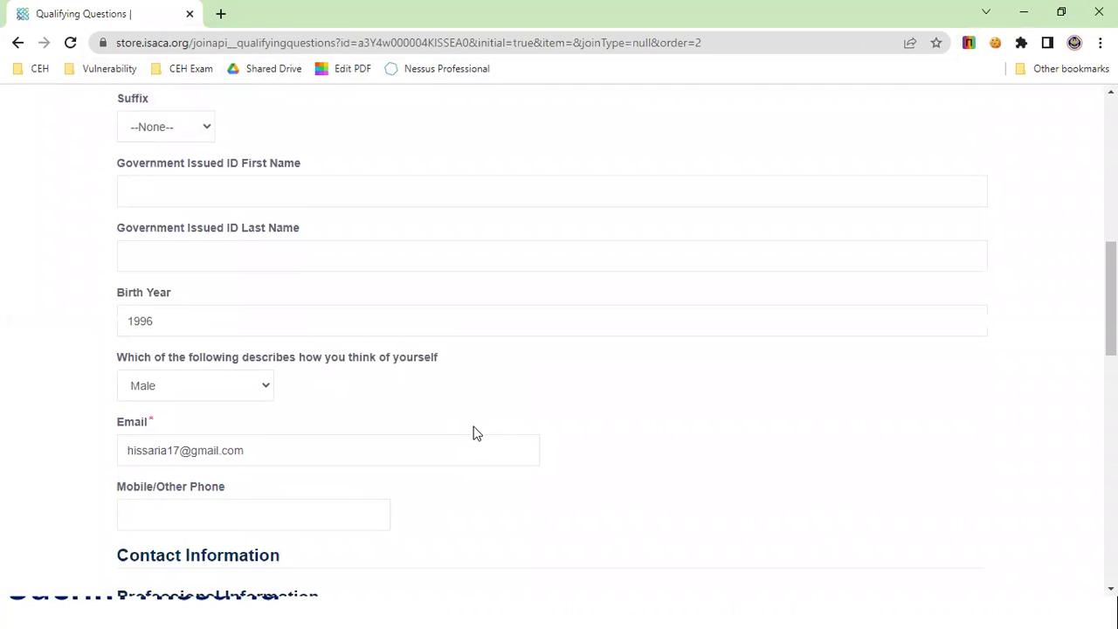
{"action": "scroll", "coordinate": [474, 434], "scroll_direction": "down", "scroll_amount": 9}
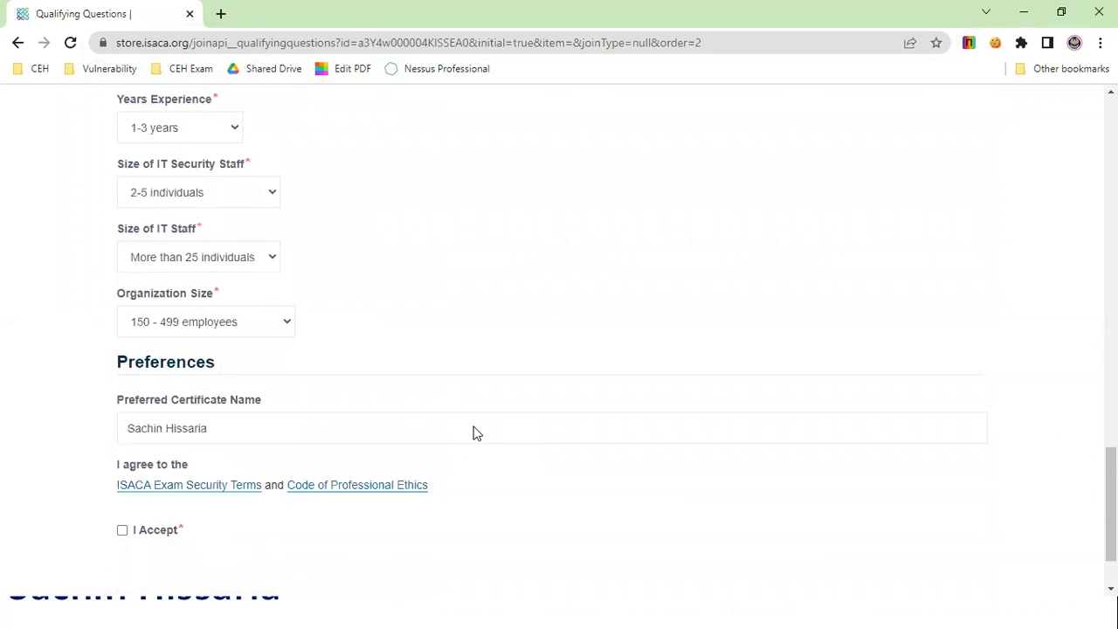
{"action": "scroll", "coordinate": [474, 434], "scroll_direction": "down", "scroll_amount": 1}
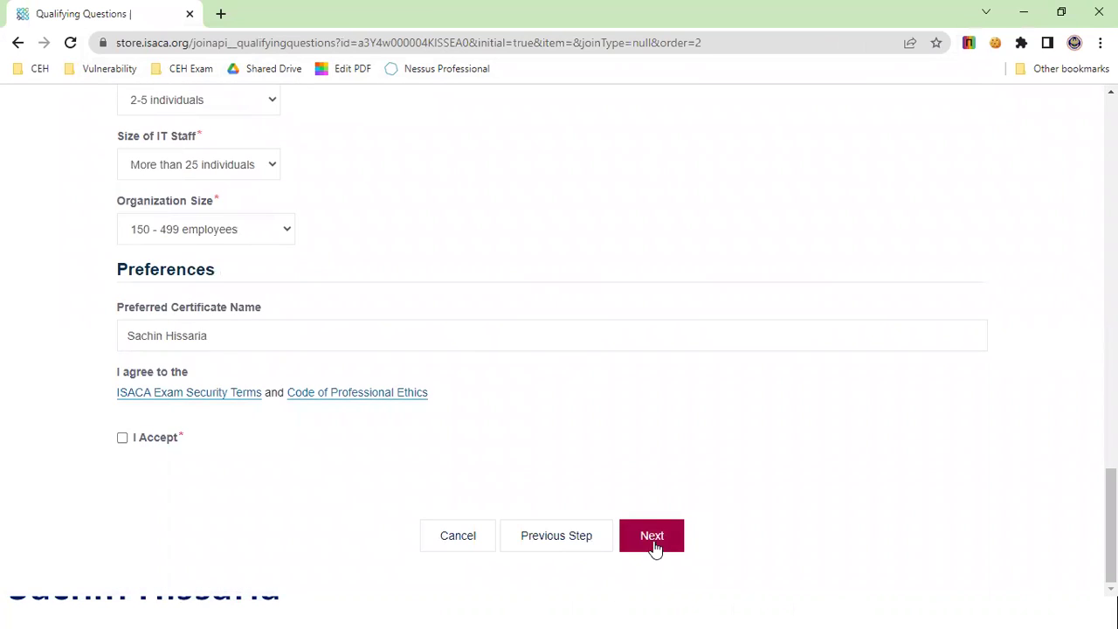
Step: Accept the exam security terms and ethics code, then submit the qualifying questions
{"action": "left_click", "coordinate": [119, 440]}
{"action": "left_click", "coordinate": [657, 536]}
{"action": "scroll", "coordinate": [649, 345], "scroll_direction": "up", "scroll_amount": 1}
{"action": "scroll", "coordinate": [650, 344], "scroll_direction": "down", "scroll_amount": 1}
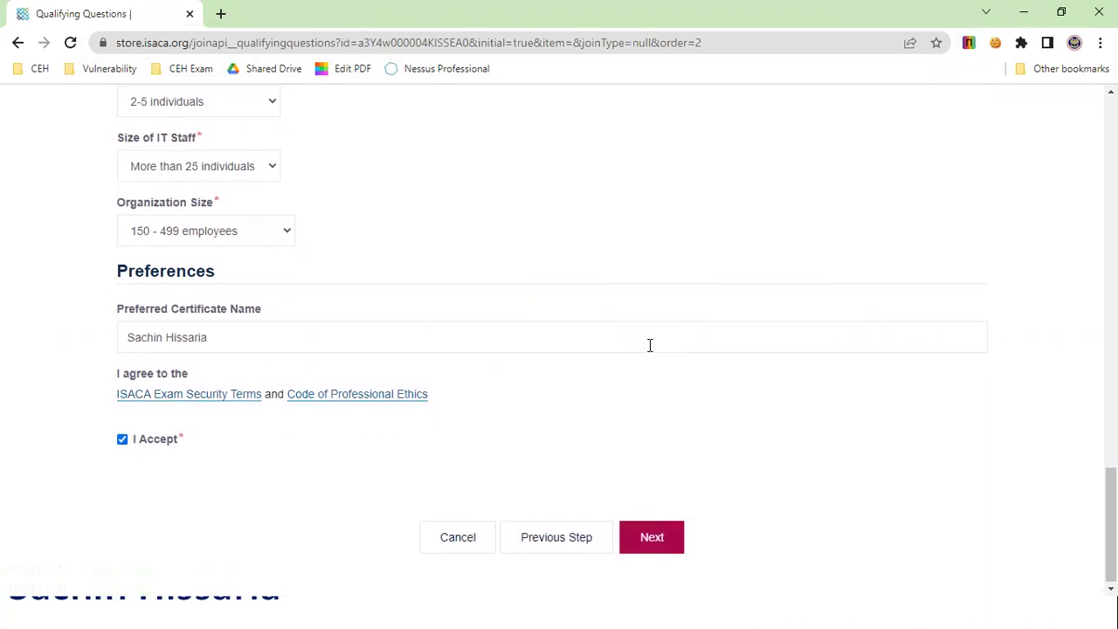
{"action": "left_click", "coordinate": [667, 547]}
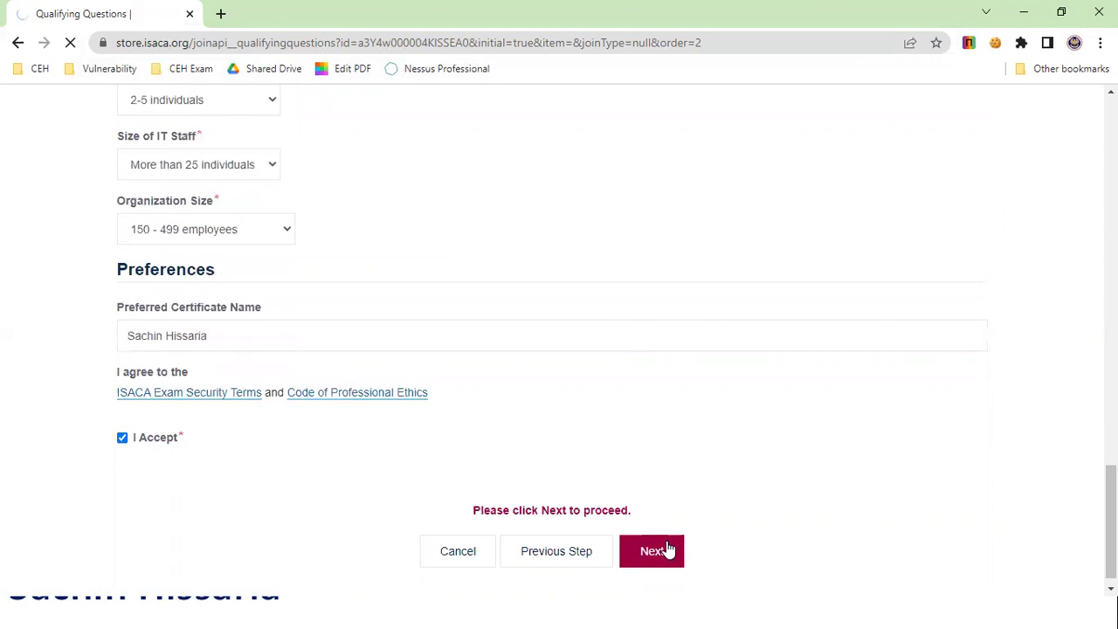
{"action": "left_click", "coordinate": [667, 549]}
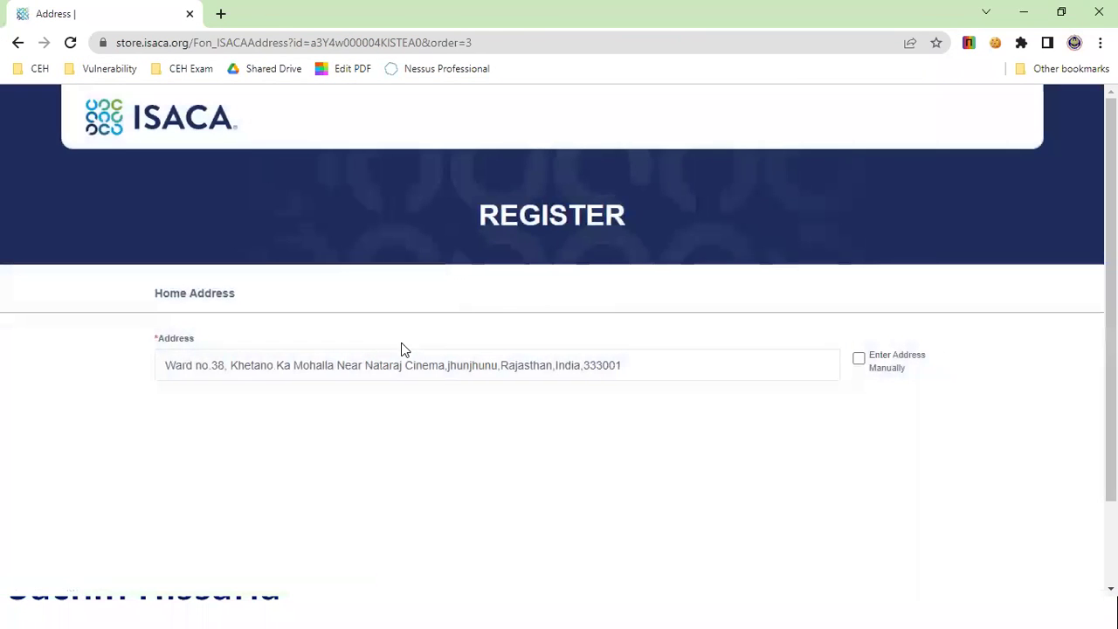
Step: Enter the home address manually with country India and state Rajasthan, and submit it
{"action": "left_click", "coordinate": [859, 359]}
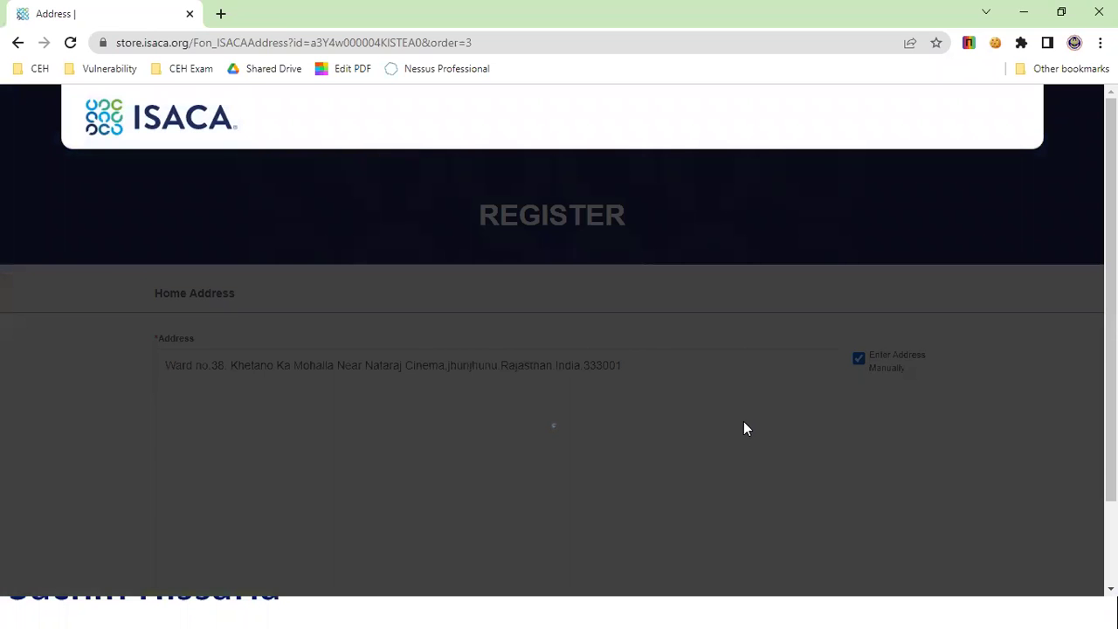
{"action": "scroll", "coordinate": [735, 434], "scroll_direction": "down", "scroll_amount": 5}
{"action": "scroll", "coordinate": [735, 434], "scroll_direction": "down", "scroll_amount": 1}
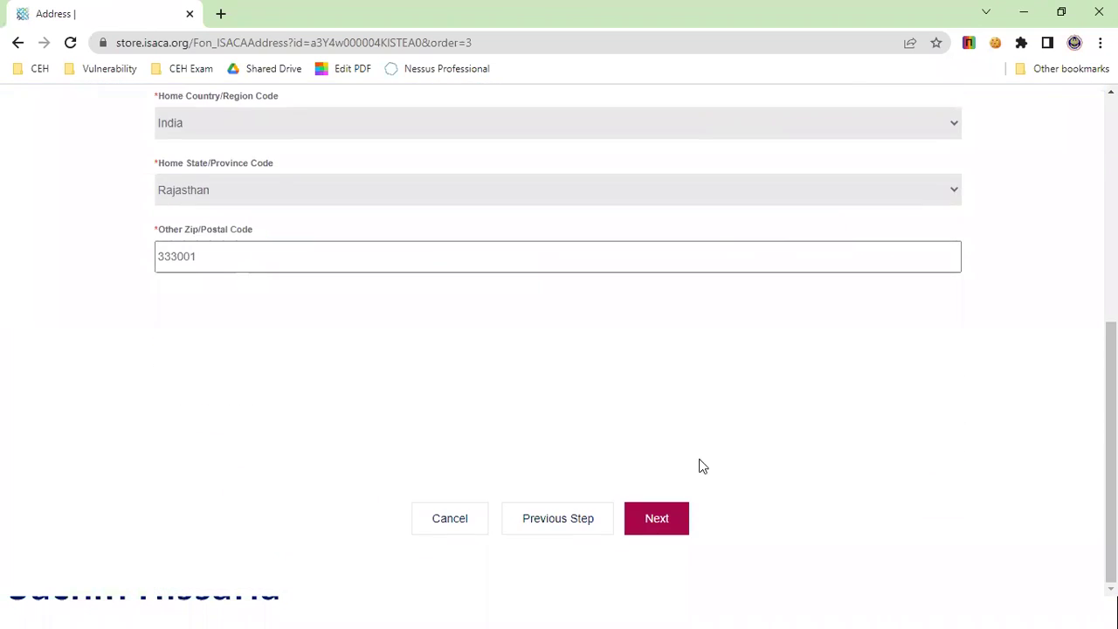
{"action": "left_click", "coordinate": [657, 522]}
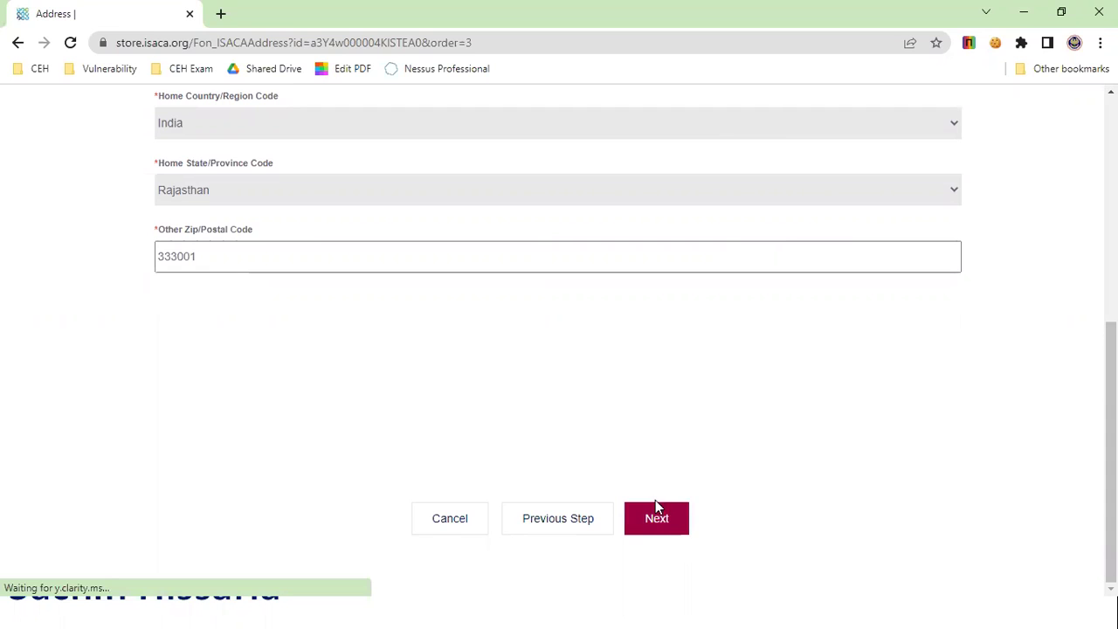
{"action": "left_click", "coordinate": [653, 524]}
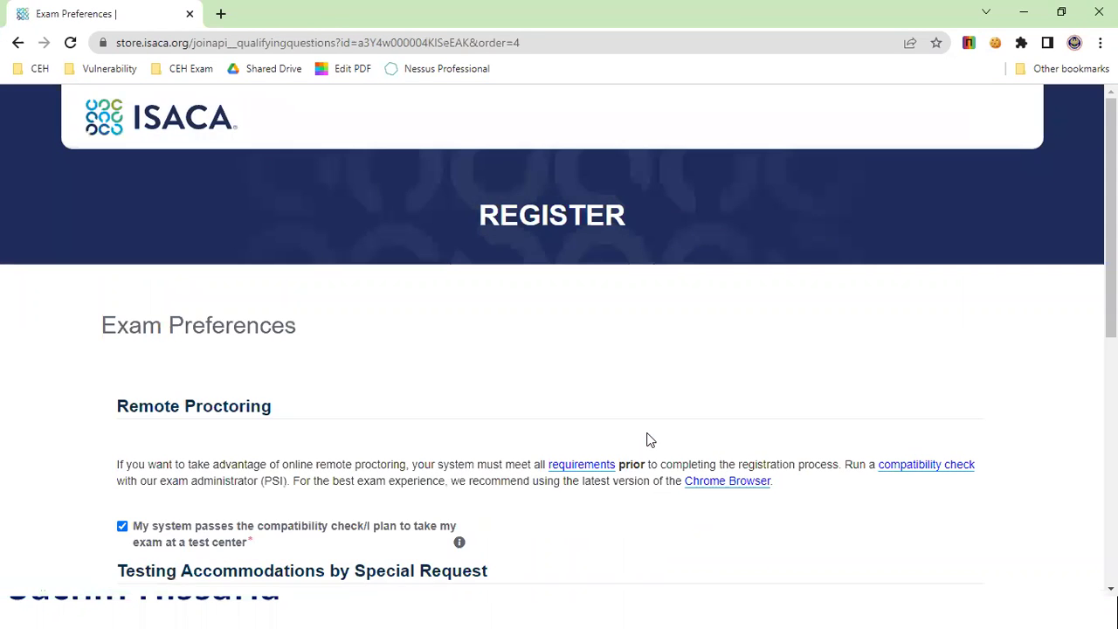
Step: Submit Exam Preferences with the compatibility and local-chapter contact-release boxes ticked
{"action": "scroll", "coordinate": [650, 439], "scroll_direction": "down", "scroll_amount": 1}
{"action": "scroll", "coordinate": [392, 441], "scroll_direction": "down", "scroll_amount": 3}
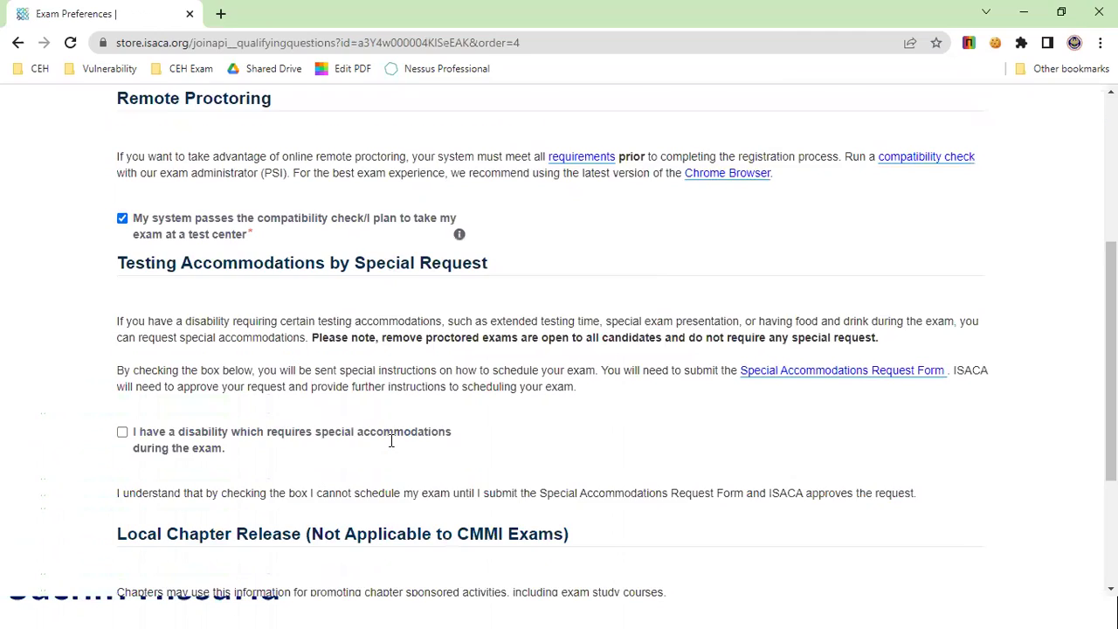
{"action": "scroll", "coordinate": [392, 441], "scroll_direction": "down", "scroll_amount": 3}
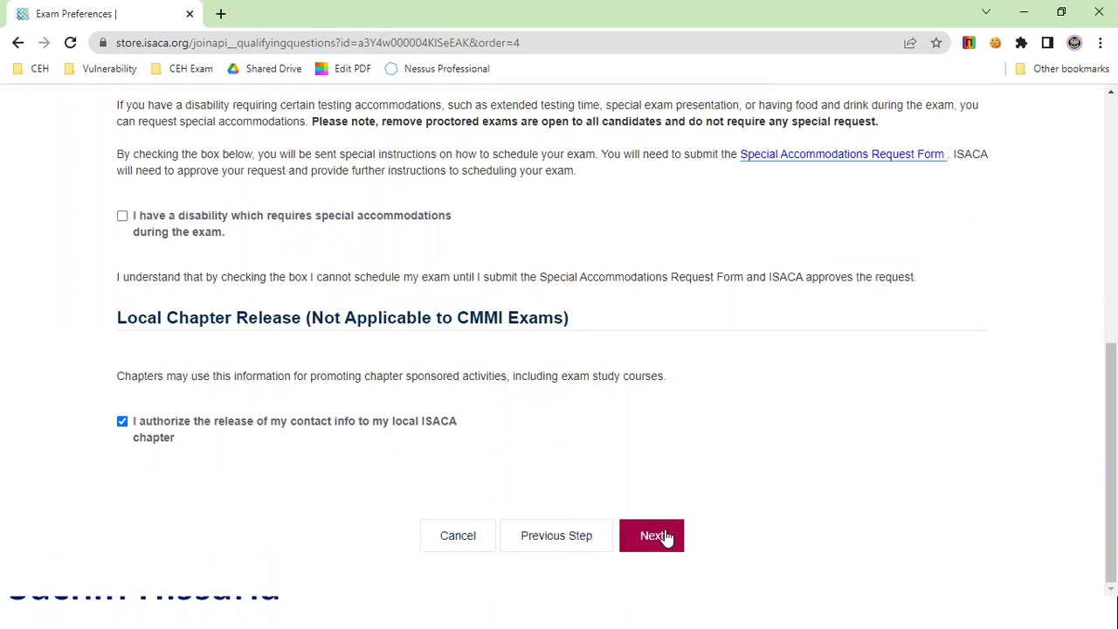
{"action": "scroll", "coordinate": [688, 322], "scroll_direction": "up", "scroll_amount": 2}
{"action": "scroll", "coordinate": [688, 323], "scroll_direction": "down", "scroll_amount": 2}
{"action": "scroll", "coordinate": [681, 417], "scroll_direction": "up", "scroll_amount": 4}
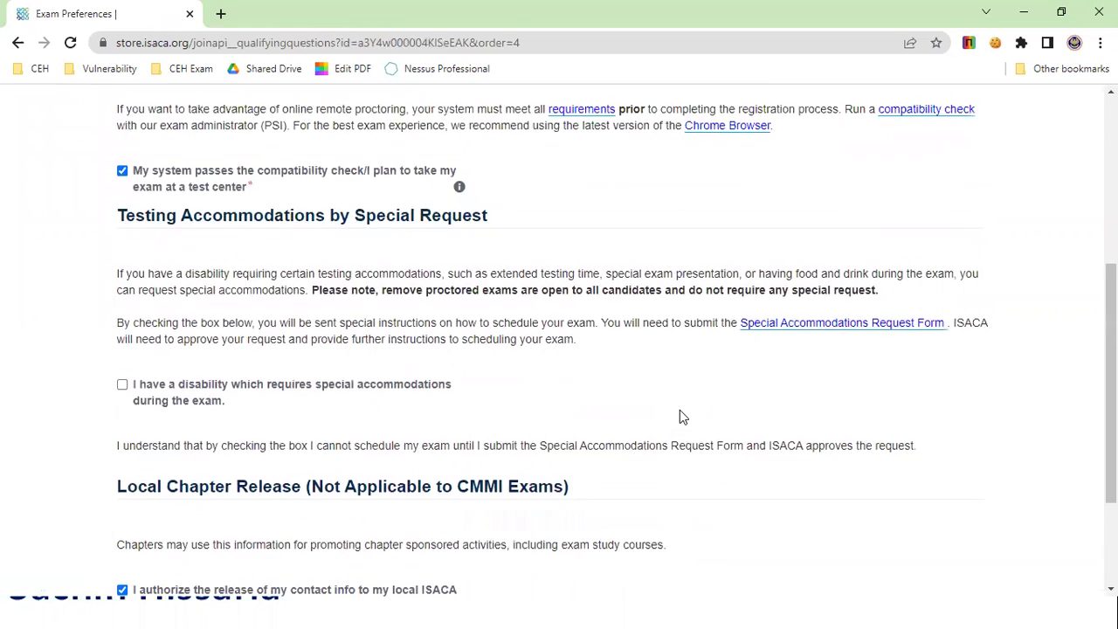
{"action": "scroll", "coordinate": [680, 417], "scroll_direction": "down", "scroll_amount": 4}
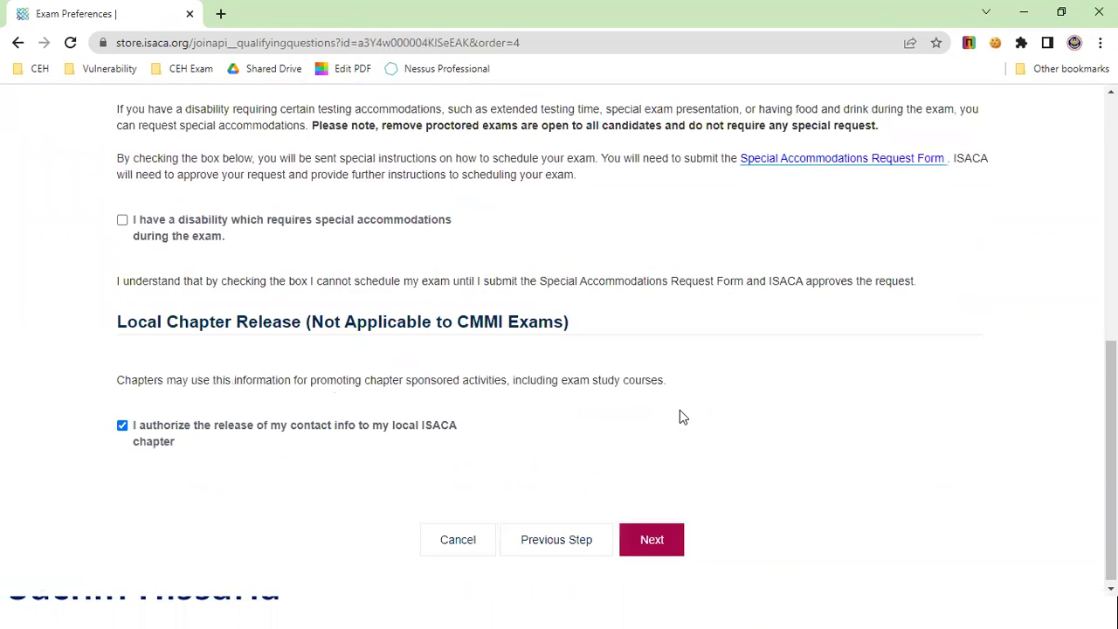
{"action": "left_click", "coordinate": [644, 541]}
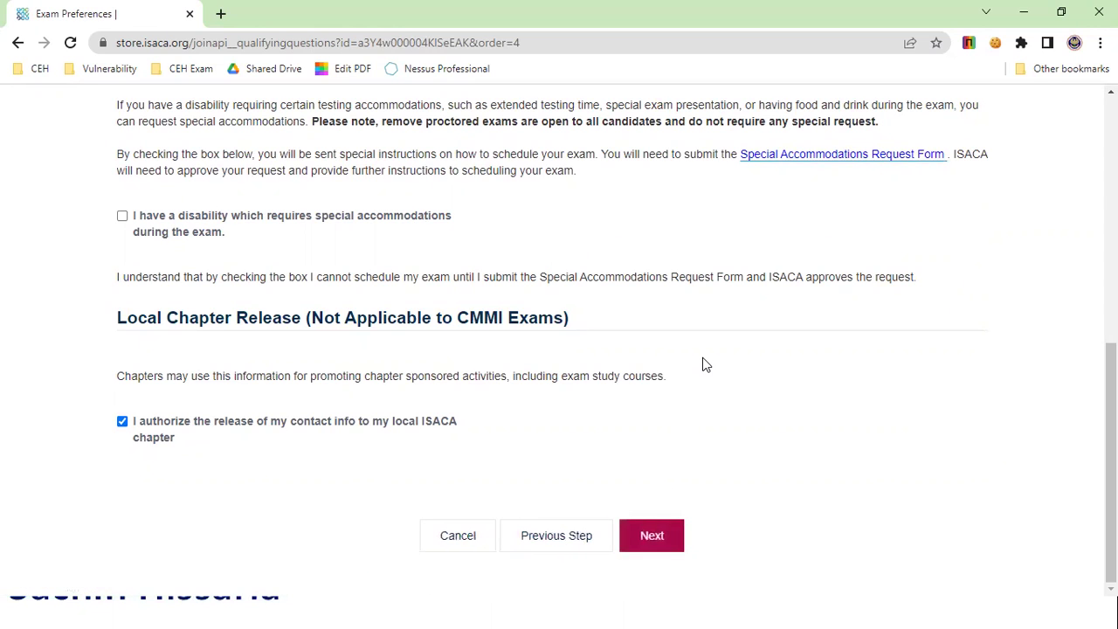
{"action": "scroll", "coordinate": [704, 367], "scroll_direction": "up", "scroll_amount": 2}
{"action": "scroll", "coordinate": [704, 367], "scroll_direction": "up", "scroll_amount": 1}
{"action": "scroll", "coordinate": [704, 368], "scroll_direction": "down", "scroll_amount": 5}
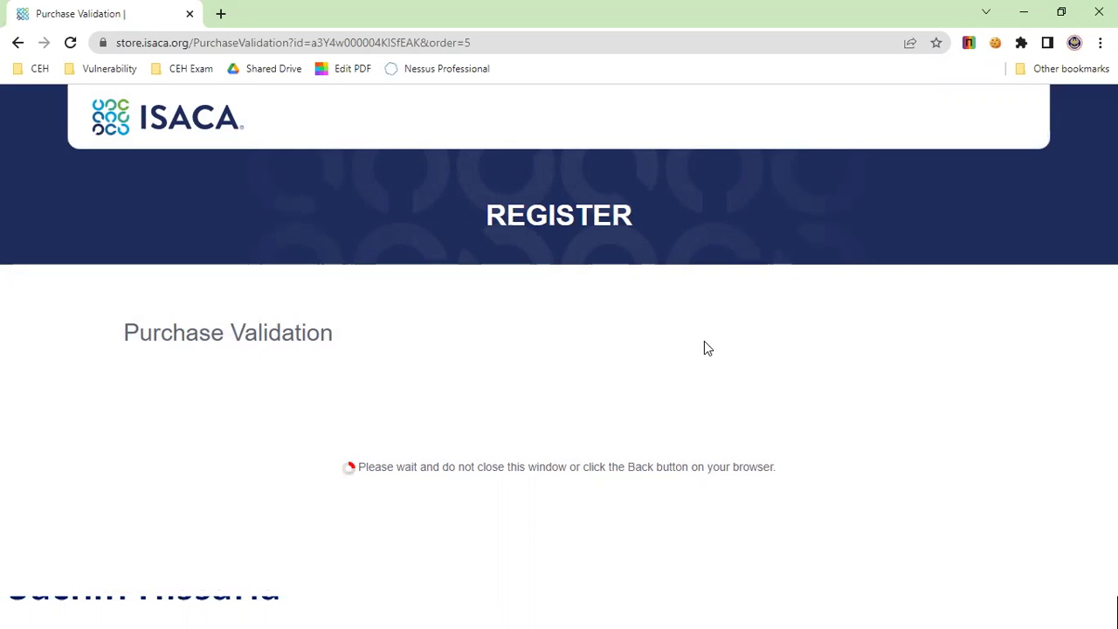
Step: Continue past Purchase Validation and go to checkout without joining as an ISACA member
{"action": "left_click", "coordinate": [569, 421]}
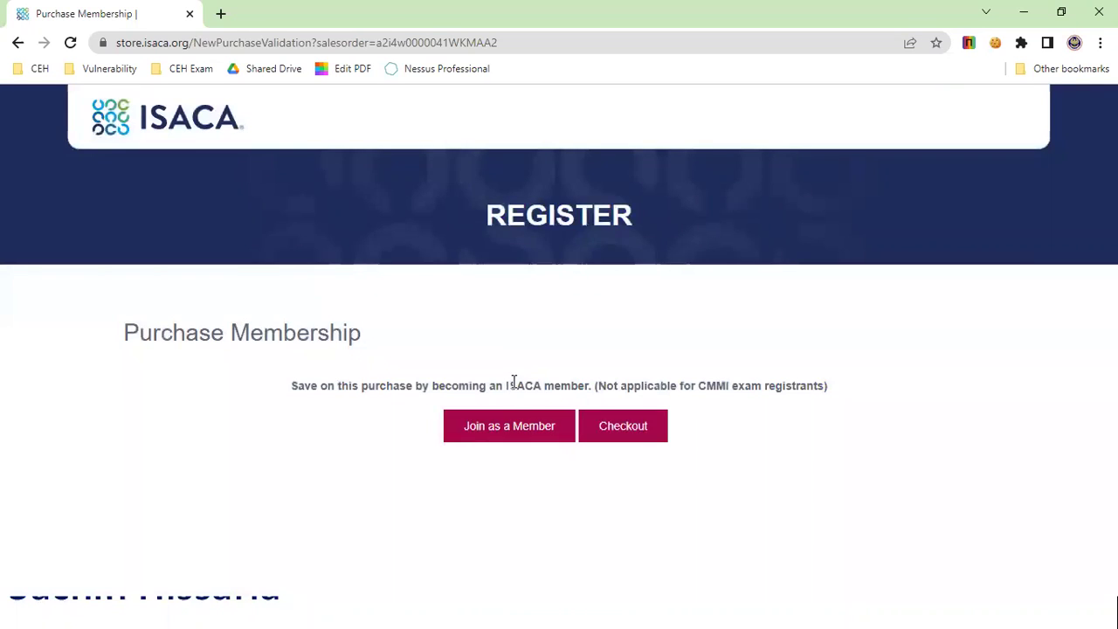
{"action": "left_click", "coordinate": [635, 438]}
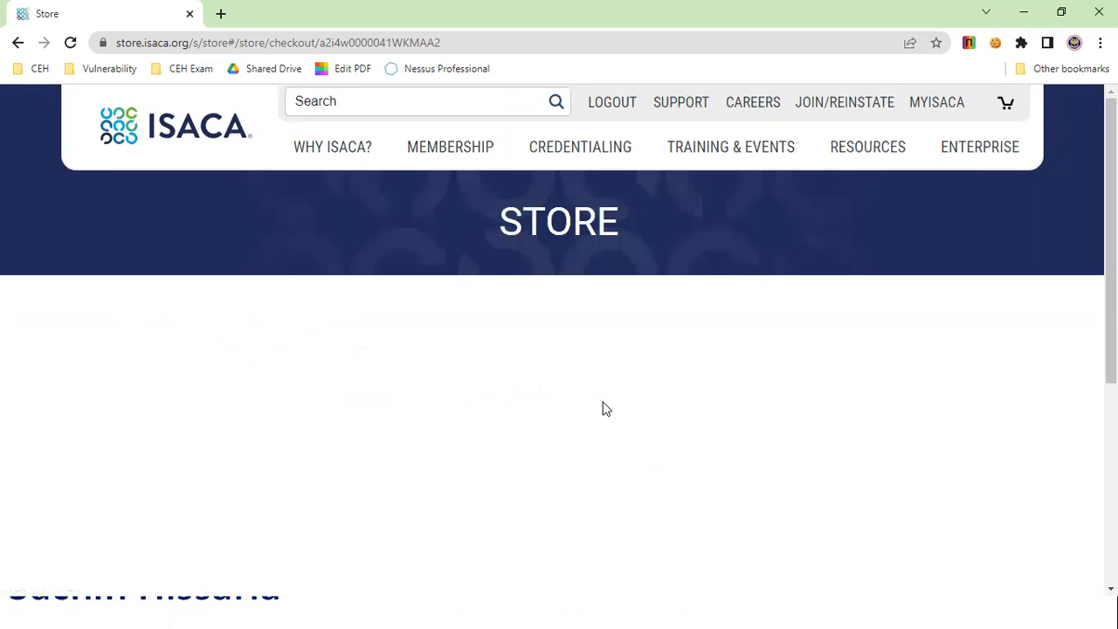
Step: Keep Home Address as the shipping/tax address and proceed to billing
{"action": "scroll", "coordinate": [591, 412], "scroll_direction": "down", "scroll_amount": 2}
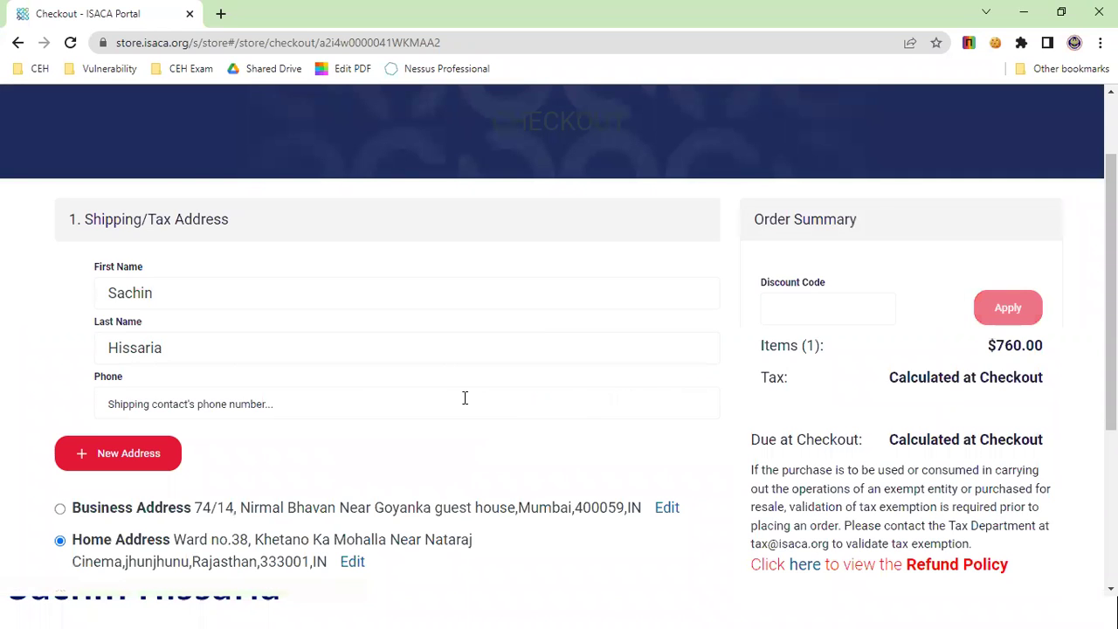
{"action": "scroll", "coordinate": [489, 437], "scroll_direction": "down", "scroll_amount": 2}
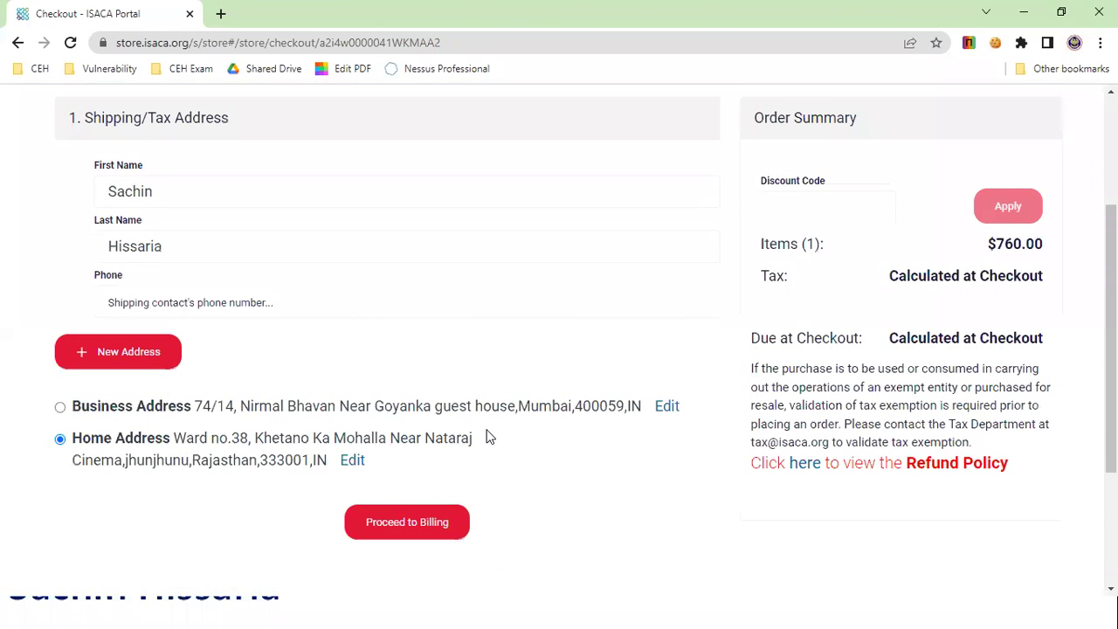
{"action": "scroll", "coordinate": [489, 437], "scroll_direction": "down", "scroll_amount": 1}
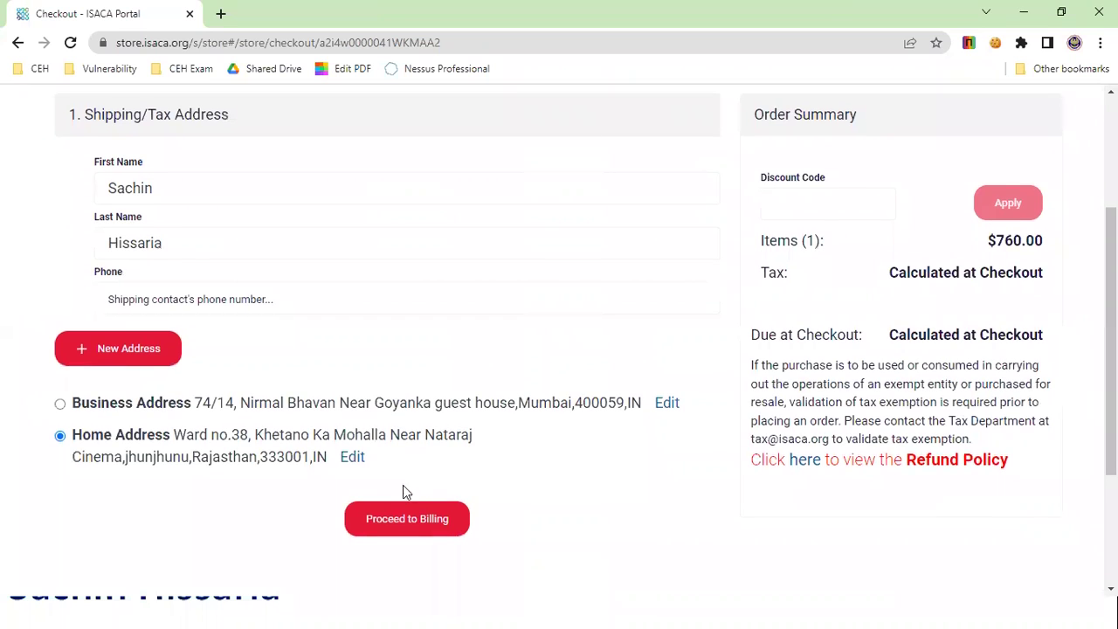
{"action": "scroll", "coordinate": [397, 496], "scroll_direction": "up", "scroll_amount": 1}
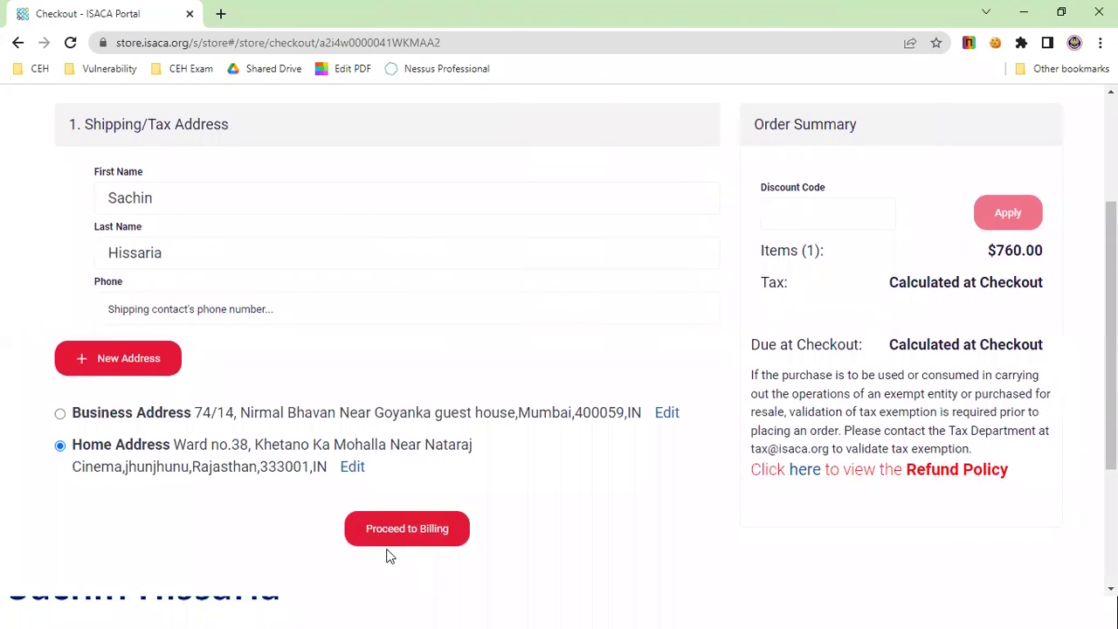
{"action": "scroll", "coordinate": [393, 548], "scroll_direction": "down", "scroll_amount": 1}
{"action": "left_click", "coordinate": [403, 528]}
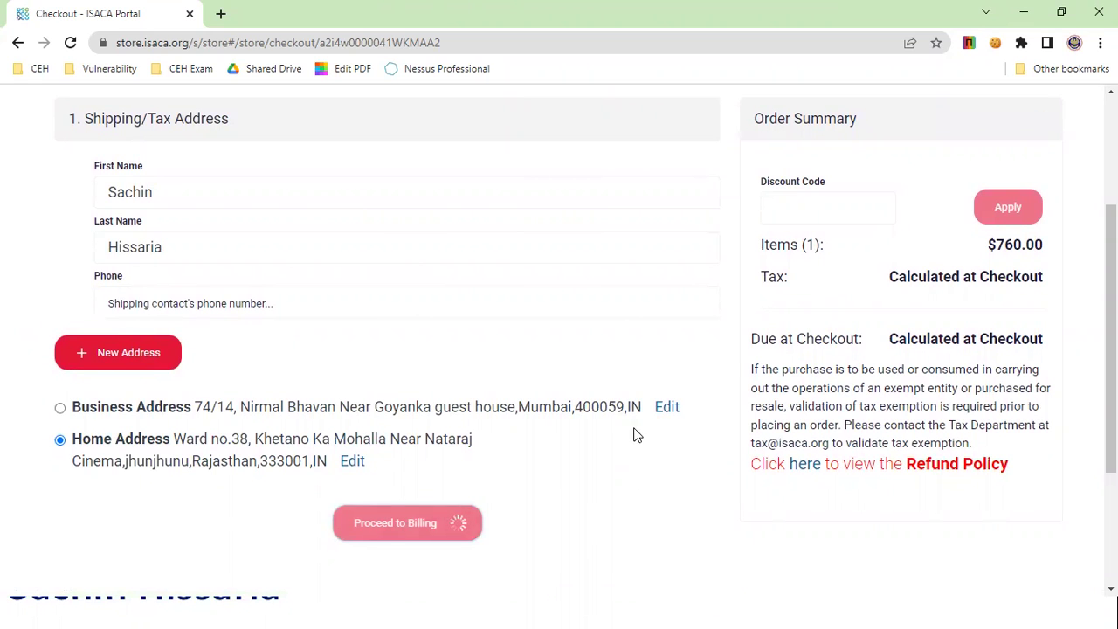
{"action": "scroll", "coordinate": [589, 441], "scroll_direction": "down", "scroll_amount": 1}
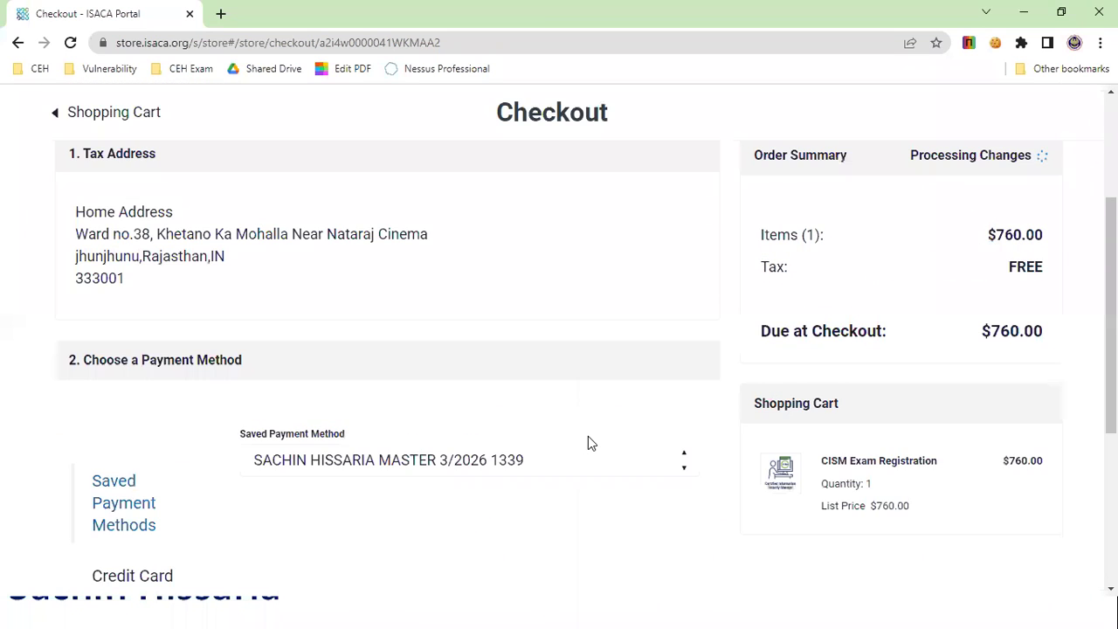
Step: Review the $760.00 CISM Exam Registration order and choose credit card payment
{"action": "scroll", "coordinate": [588, 443], "scroll_direction": "down", "scroll_amount": 1}
{"action": "scroll", "coordinate": [588, 443], "scroll_direction": "down", "scroll_amount": 2}
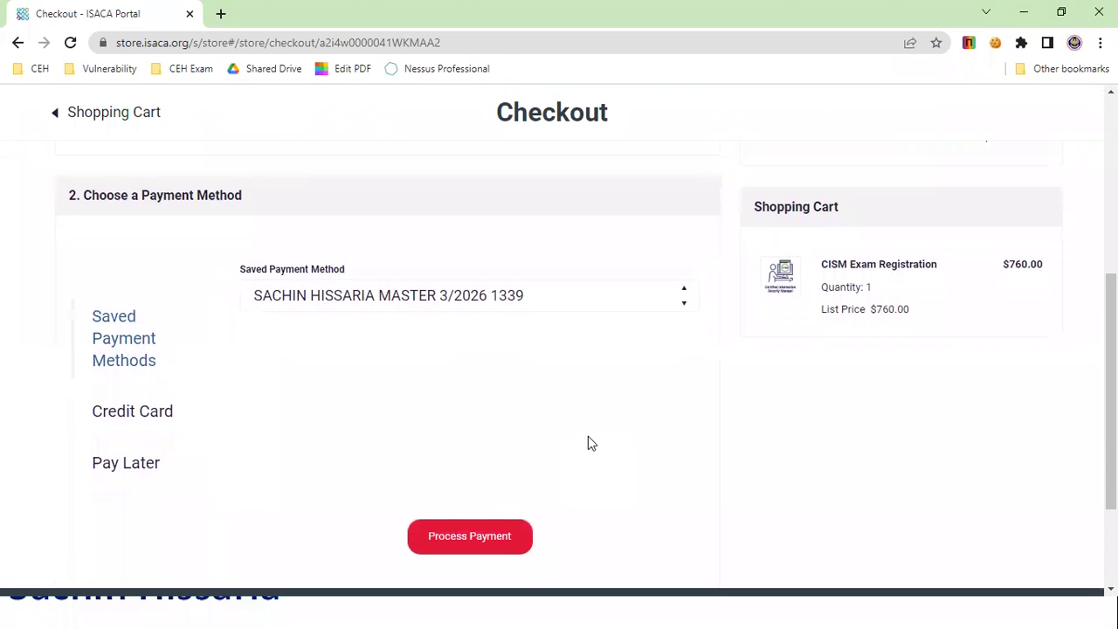
{"action": "scroll", "coordinate": [588, 443], "scroll_direction": "up", "scroll_amount": 3}
{"action": "scroll", "coordinate": [588, 443], "scroll_direction": "up", "scroll_amount": 3}
{"action": "scroll", "coordinate": [588, 441], "scroll_direction": "down", "scroll_amount": 5}
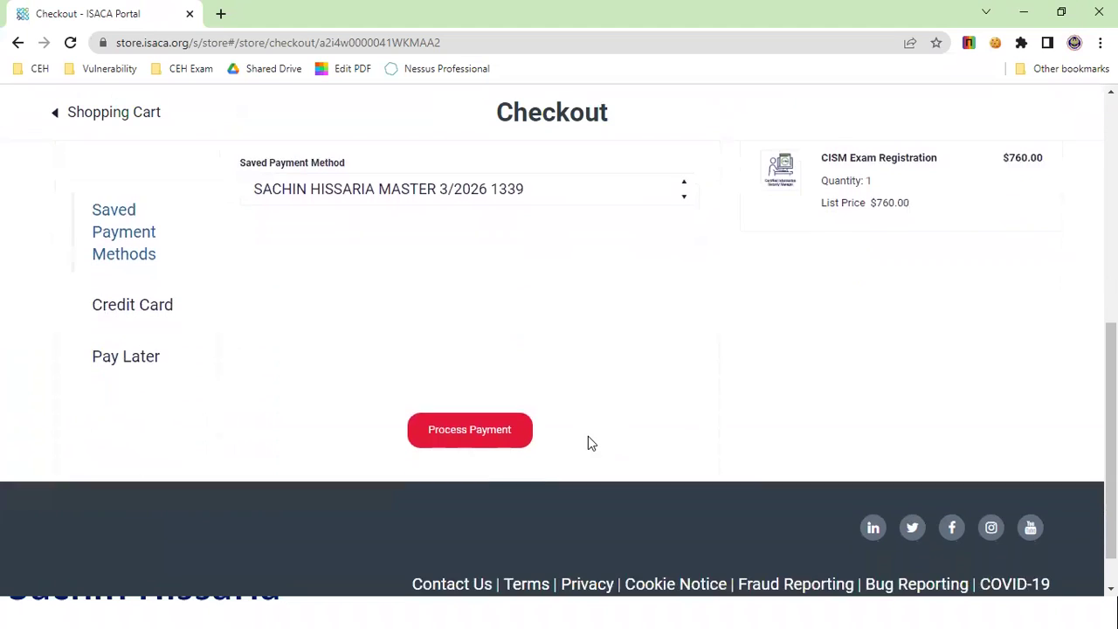
{"action": "scroll", "coordinate": [588, 443], "scroll_direction": "down", "scroll_amount": 1}
{"action": "scroll", "coordinate": [579, 337], "scroll_direction": "up", "scroll_amount": 1}
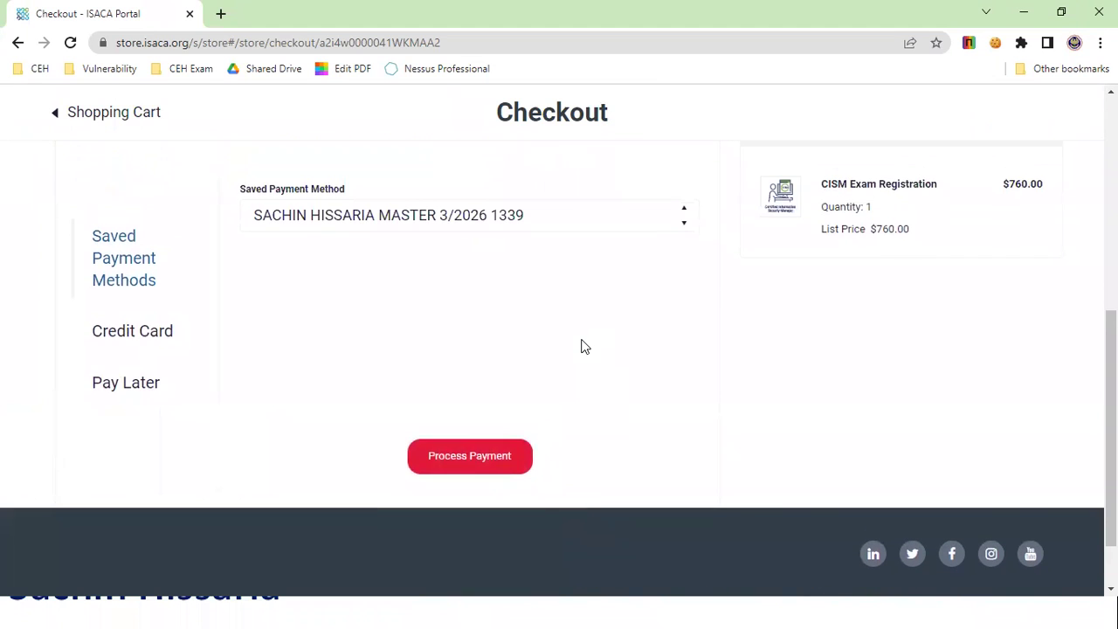
{"action": "scroll", "coordinate": [568, 424], "scroll_direction": "up", "scroll_amount": 1}
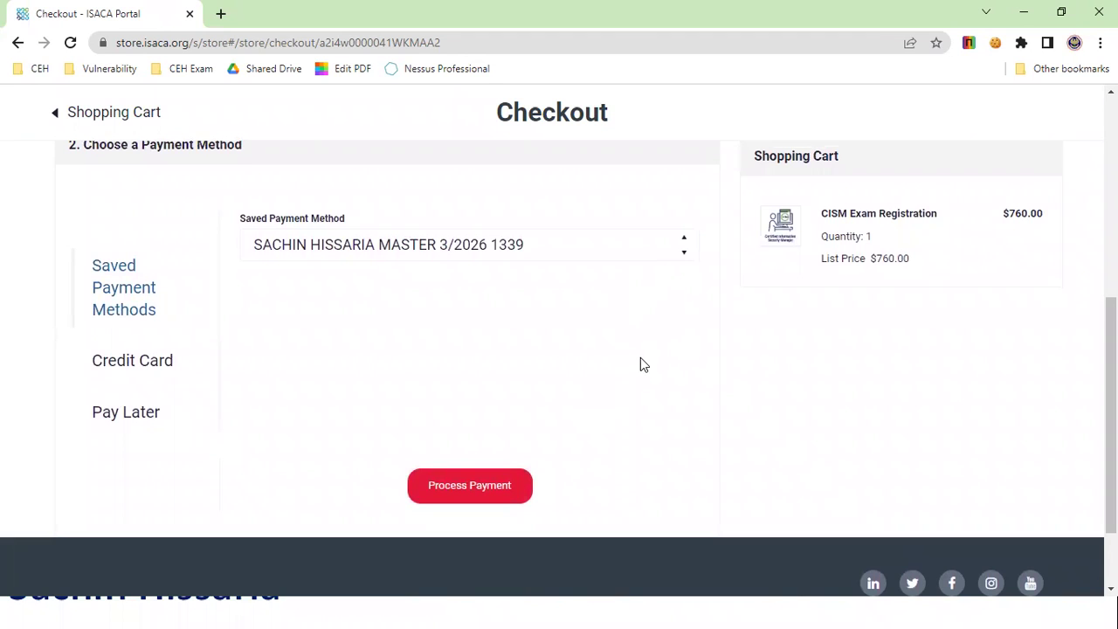
{"action": "scroll", "coordinate": [640, 359], "scroll_direction": "up", "scroll_amount": 2}
{"action": "scroll", "coordinate": [640, 365], "scroll_direction": "up", "scroll_amount": 3}
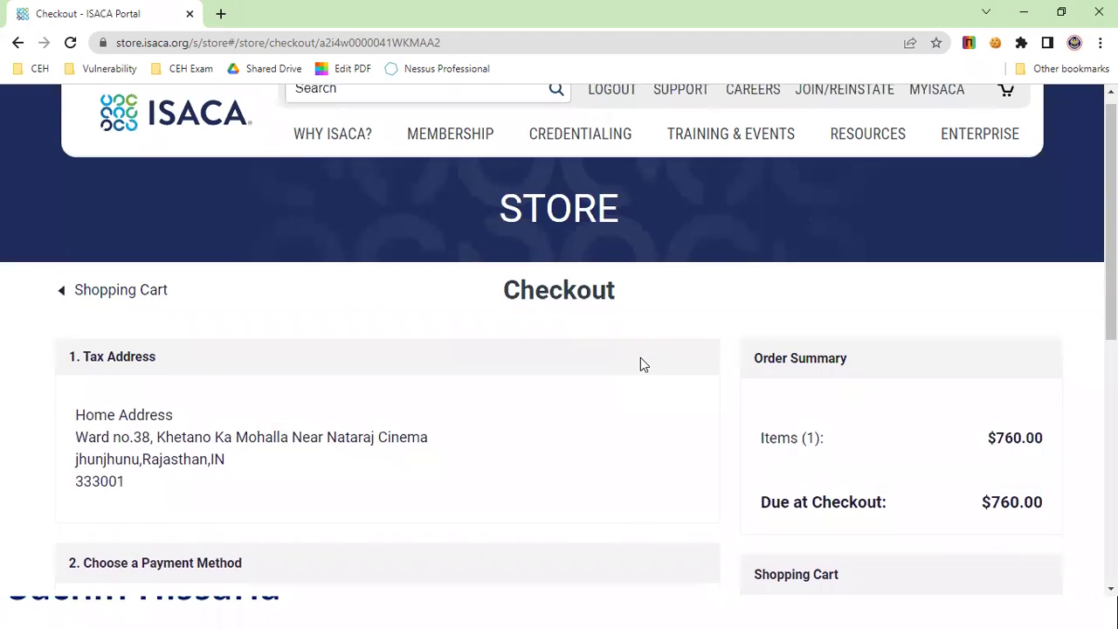
{"action": "scroll", "coordinate": [640, 364], "scroll_direction": "down", "scroll_amount": 1}
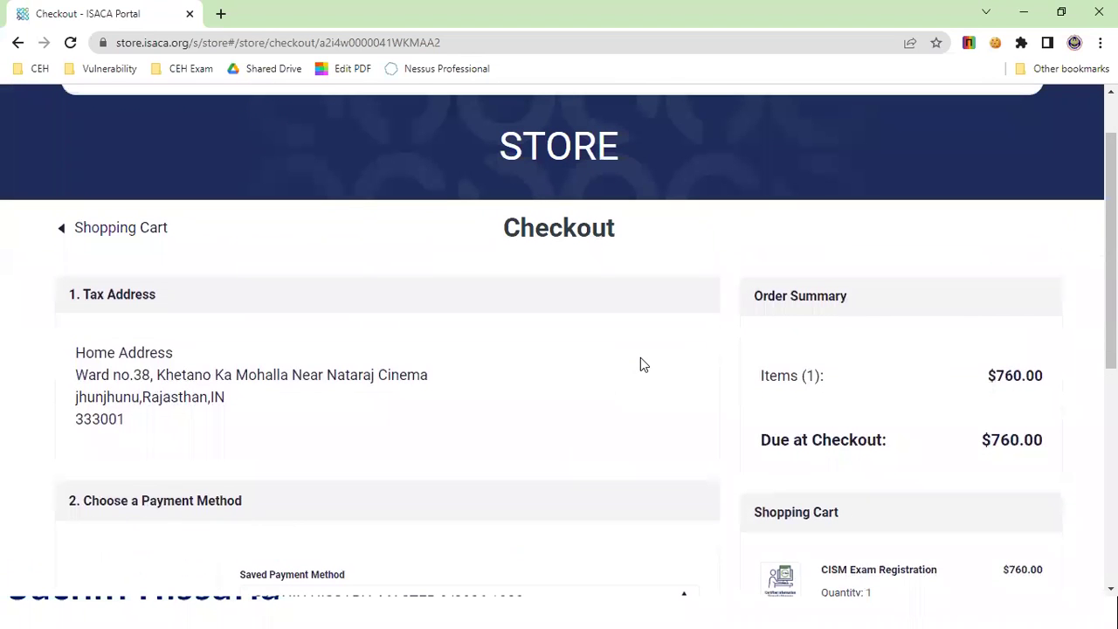
{"action": "scroll", "coordinate": [640, 364], "scroll_direction": "down", "scroll_amount": 1}
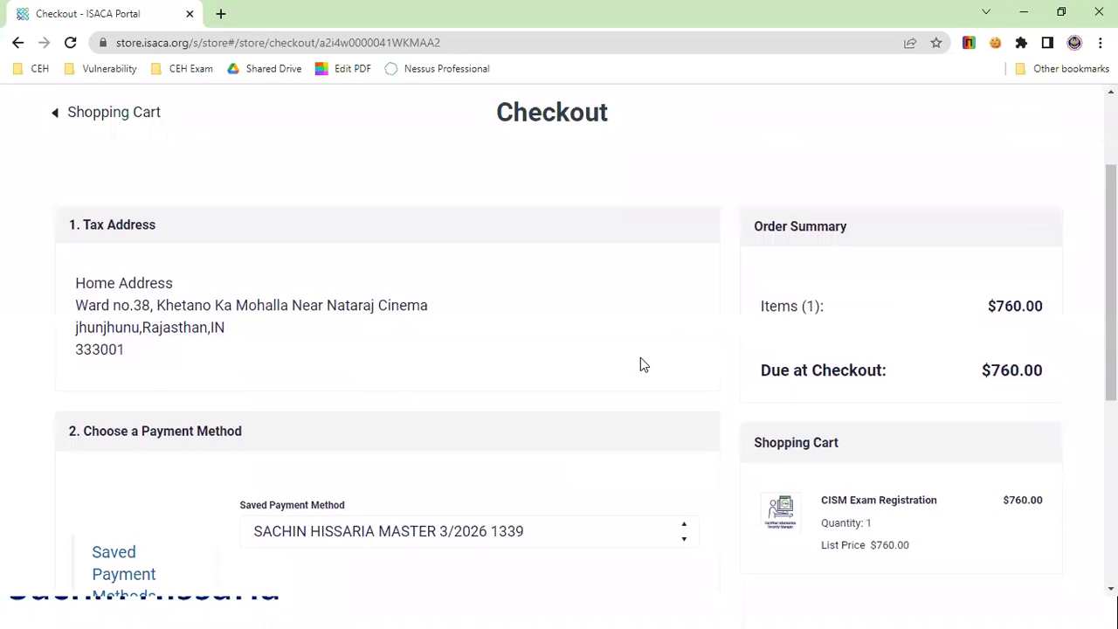
{"action": "scroll", "coordinate": [641, 364], "scroll_direction": "down", "scroll_amount": 4}
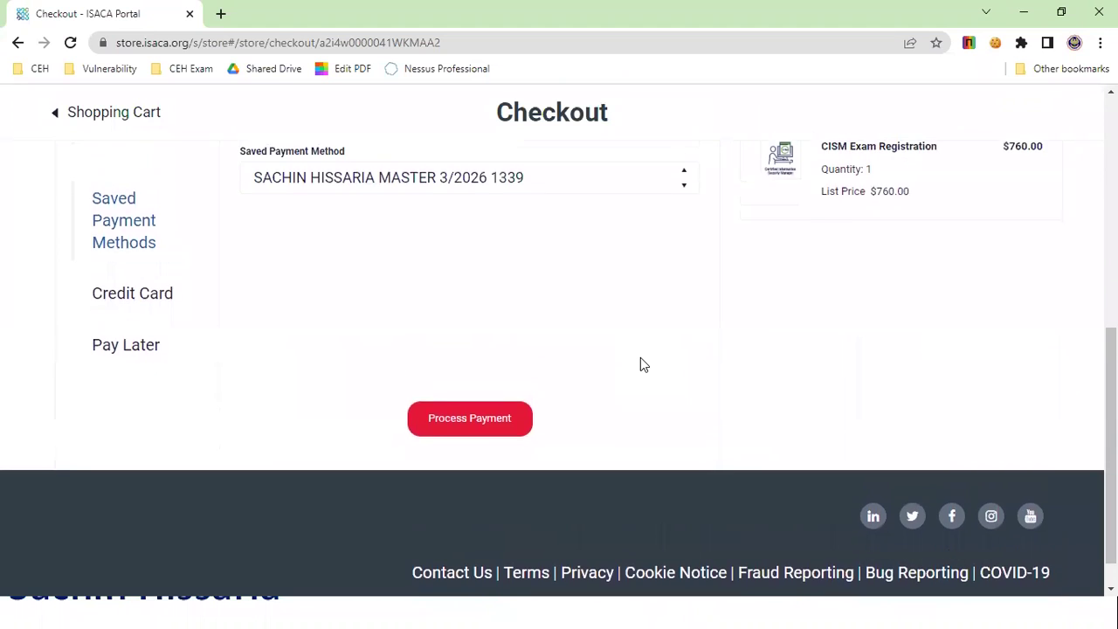
{"action": "scroll", "coordinate": [640, 365], "scroll_direction": "down", "scroll_amount": 1}
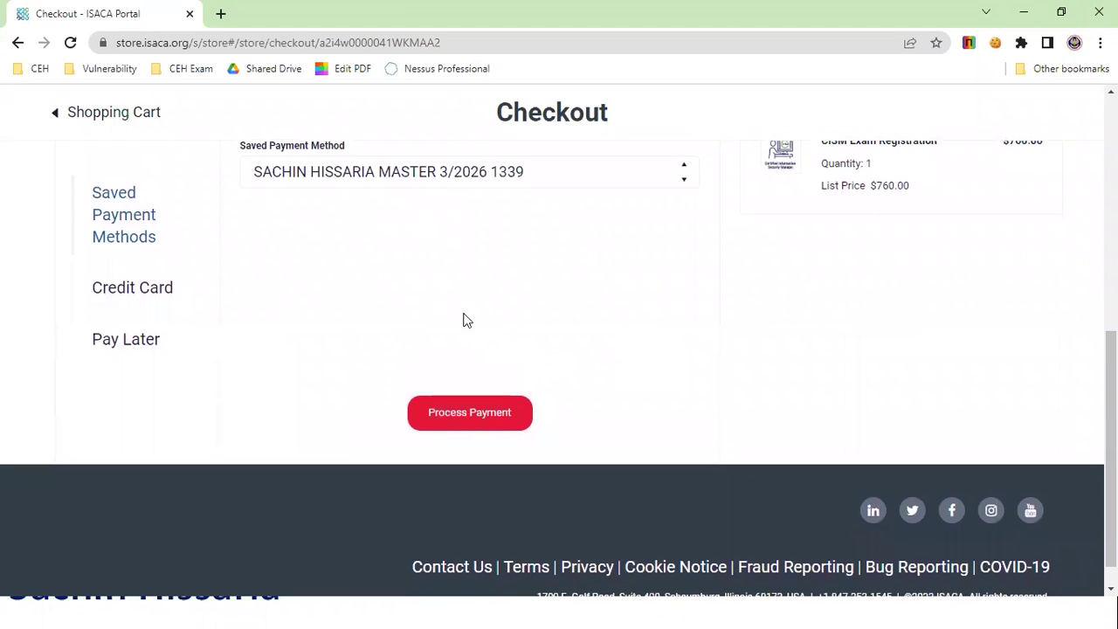
{"action": "left_click", "coordinate": [147, 295]}
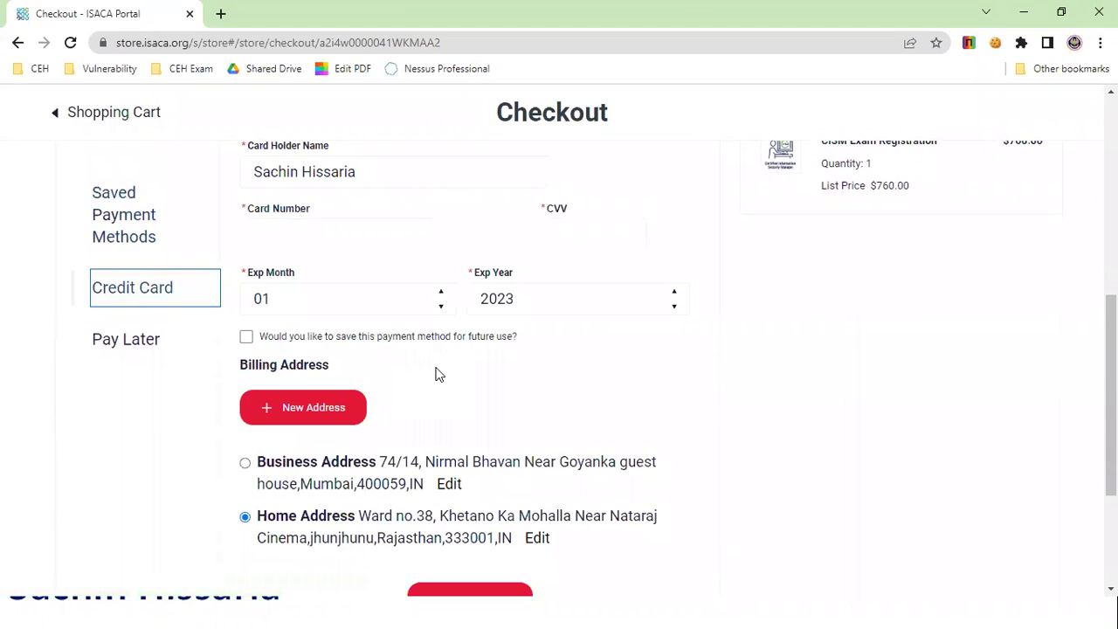
Step: Switch from the browser to the PowerPoint 'Thank You – Stay tuned for more videos' slide
{"action": "scroll", "coordinate": [439, 374], "scroll_direction": "up", "scroll_amount": 2}
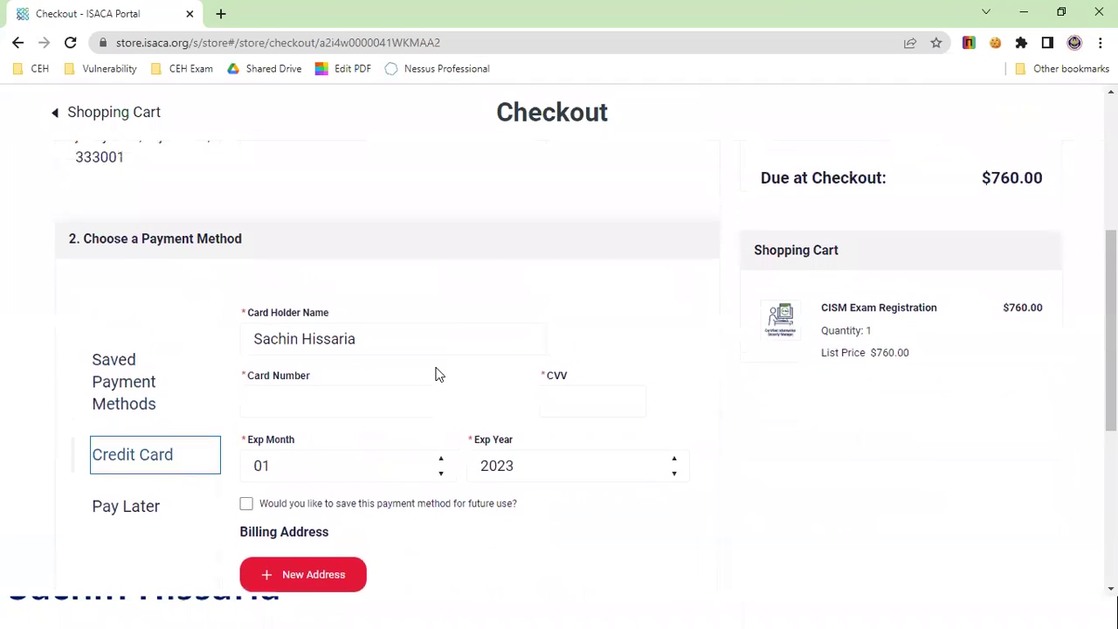
{"action": "scroll", "coordinate": [438, 374], "scroll_direction": "down", "scroll_amount": 1}
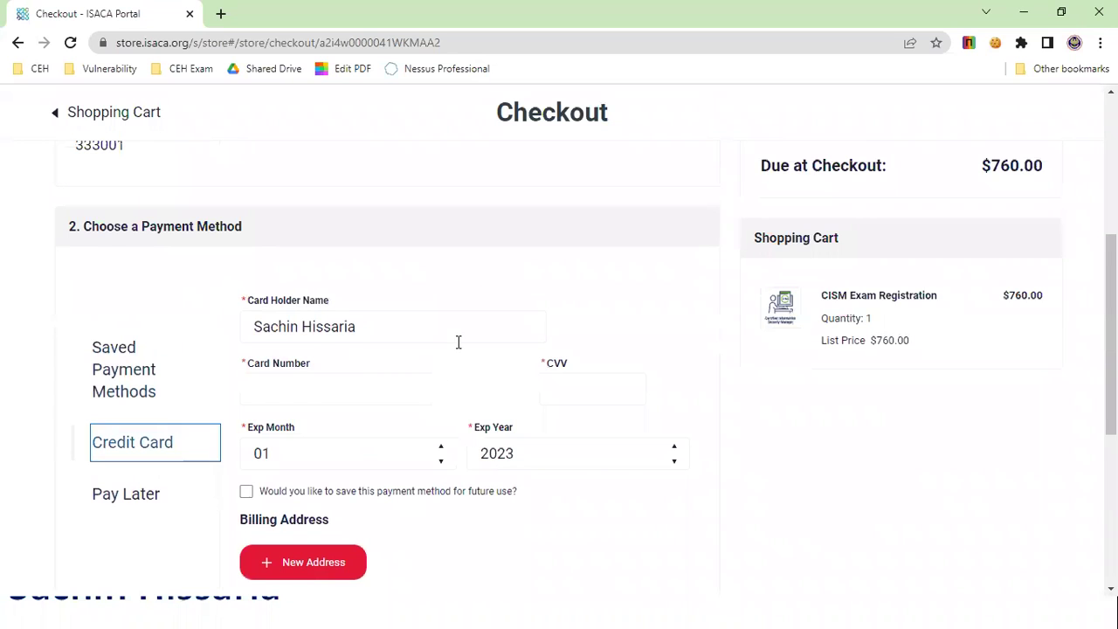
{"action": "scroll", "coordinate": [459, 350], "scroll_direction": "up", "scroll_amount": 1}
{"action": "scroll", "coordinate": [458, 352], "scroll_direction": "up", "scroll_amount": 4}
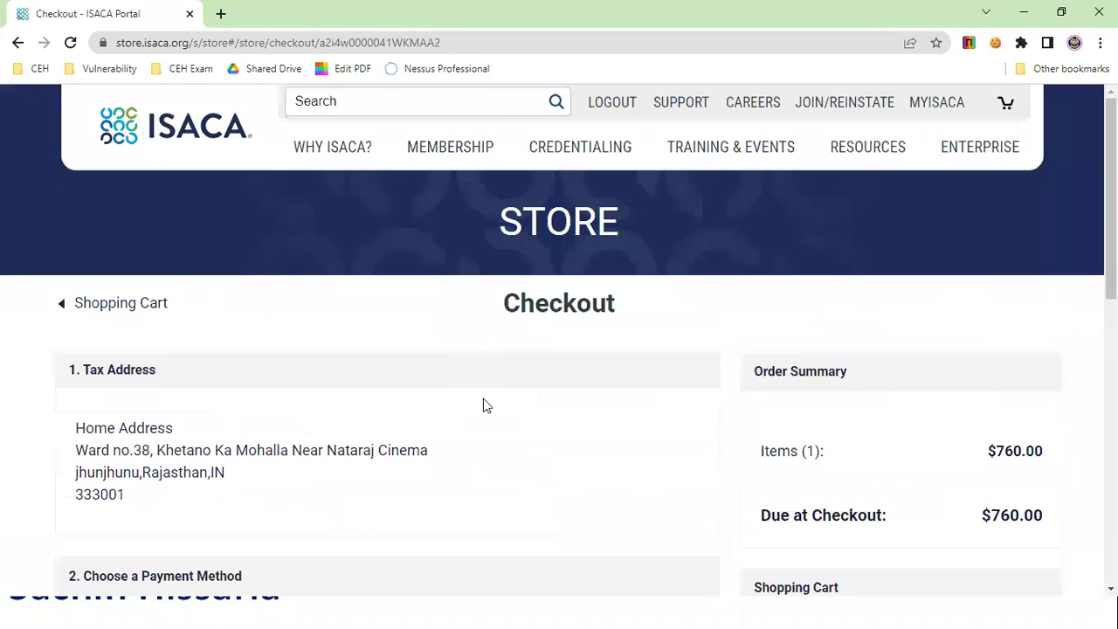
{"action": "key", "text": "alt+Tab"}
{"action": "key", "text": "Down"}
{"action": "key", "text": "Left"}
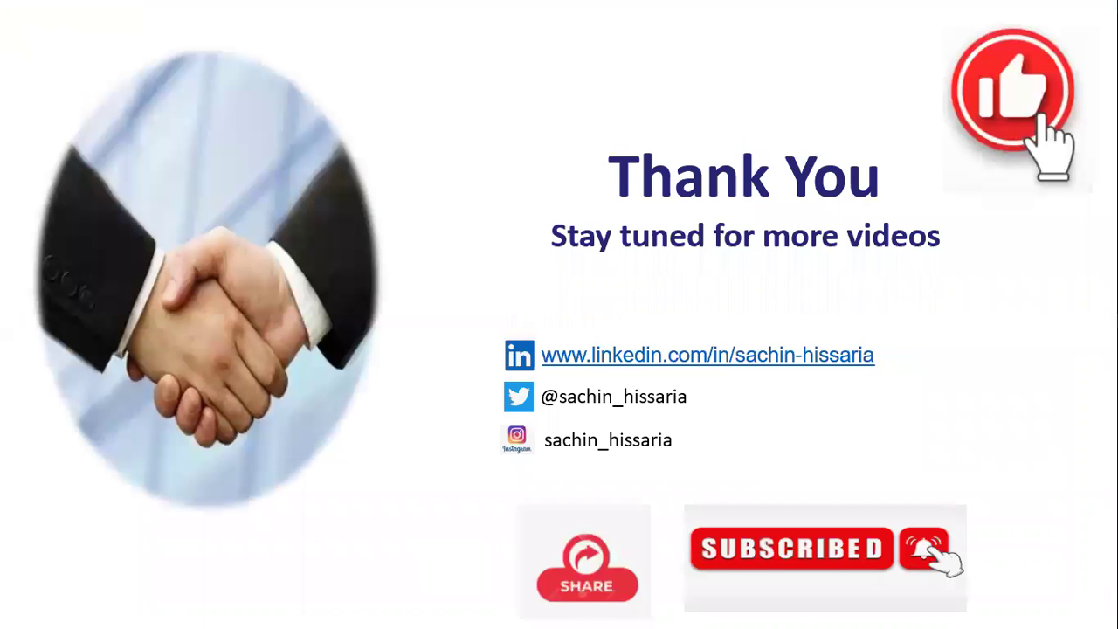